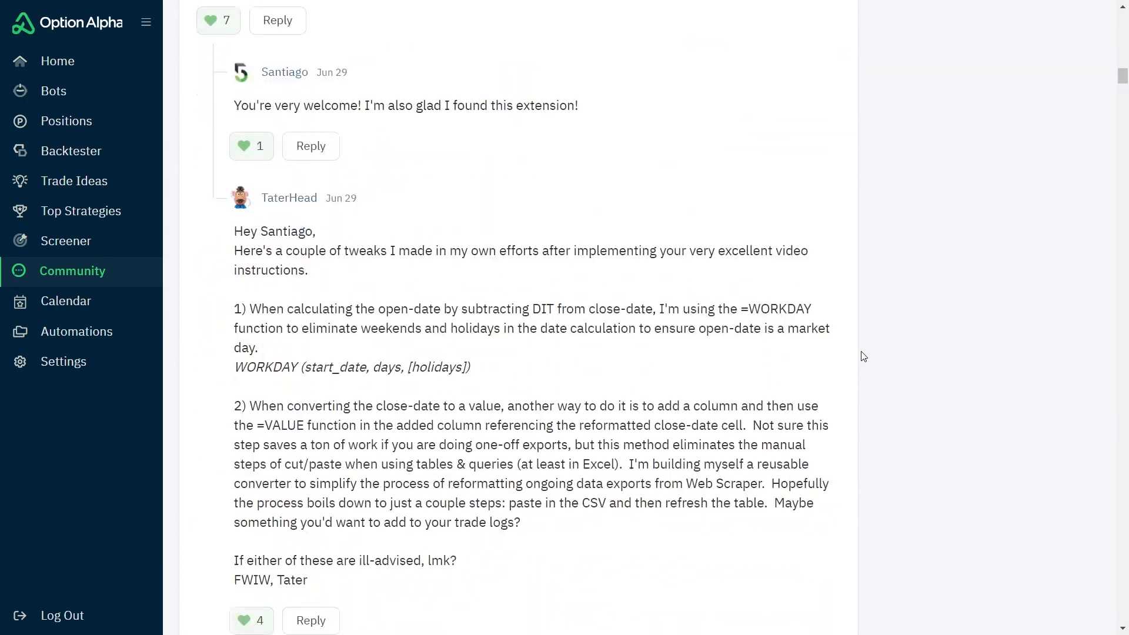
# - Read through the community thread on exporting trade data, down to the replies about backtest export
pyautogui.scroll(-20, 863, 356)
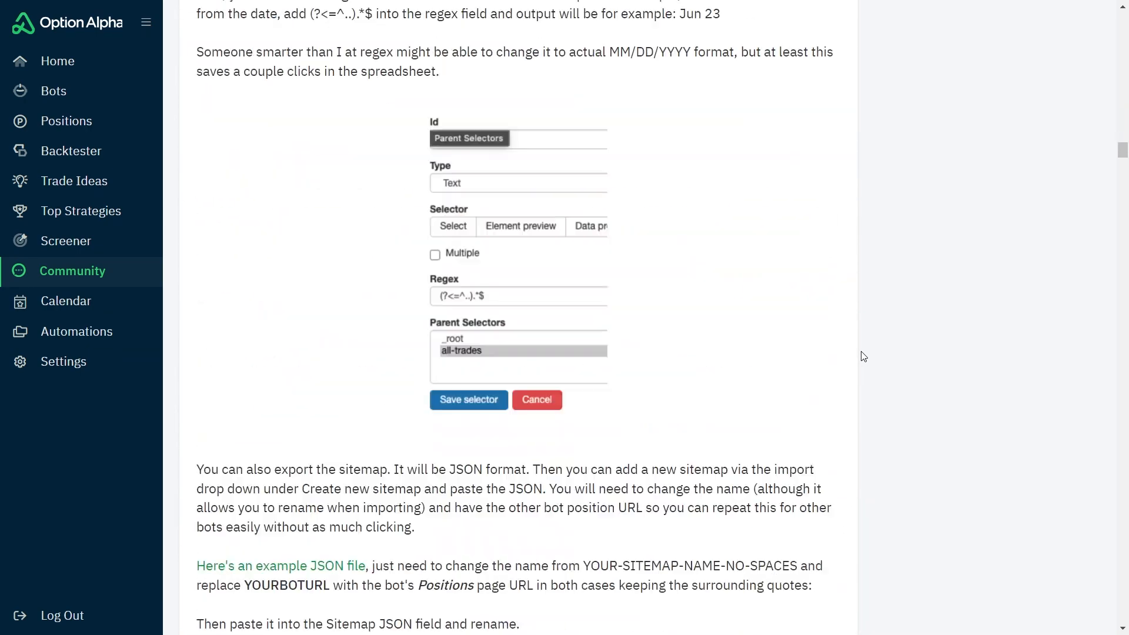
pyautogui.scroll(-20, 864, 357)
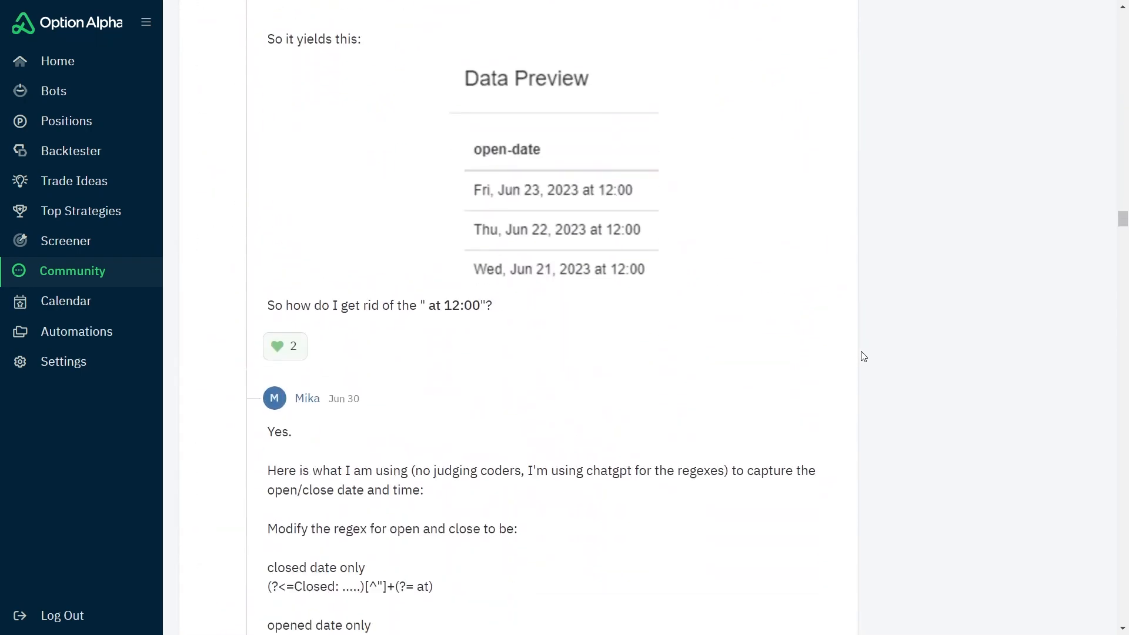
pyautogui.scroll(-20, 863, 357)
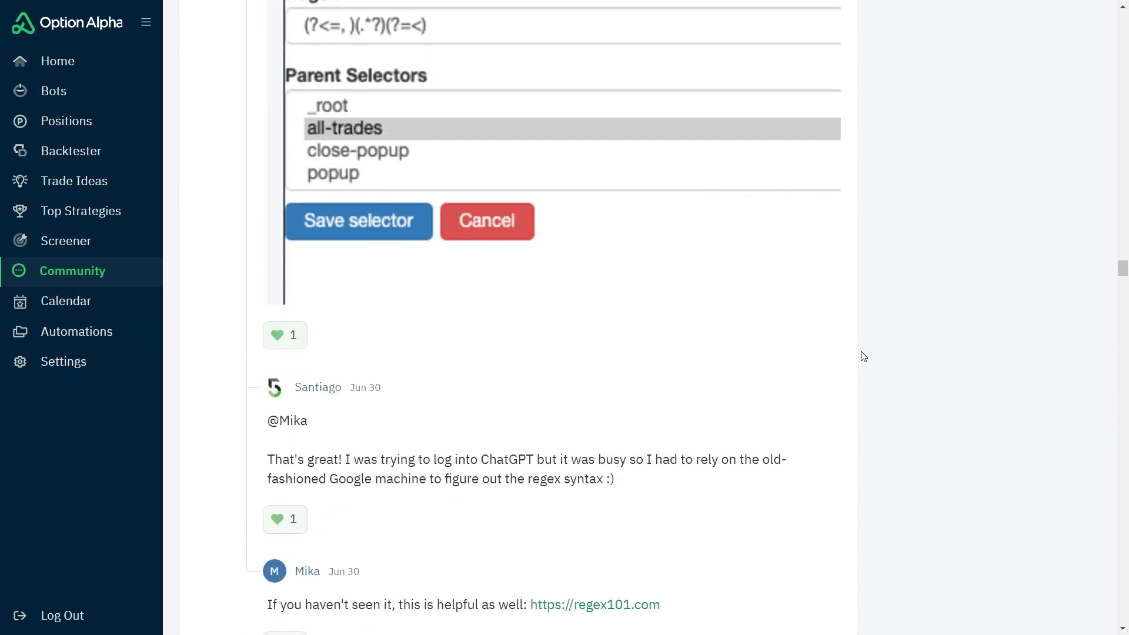
pyautogui.scroll(-15, 863, 357)
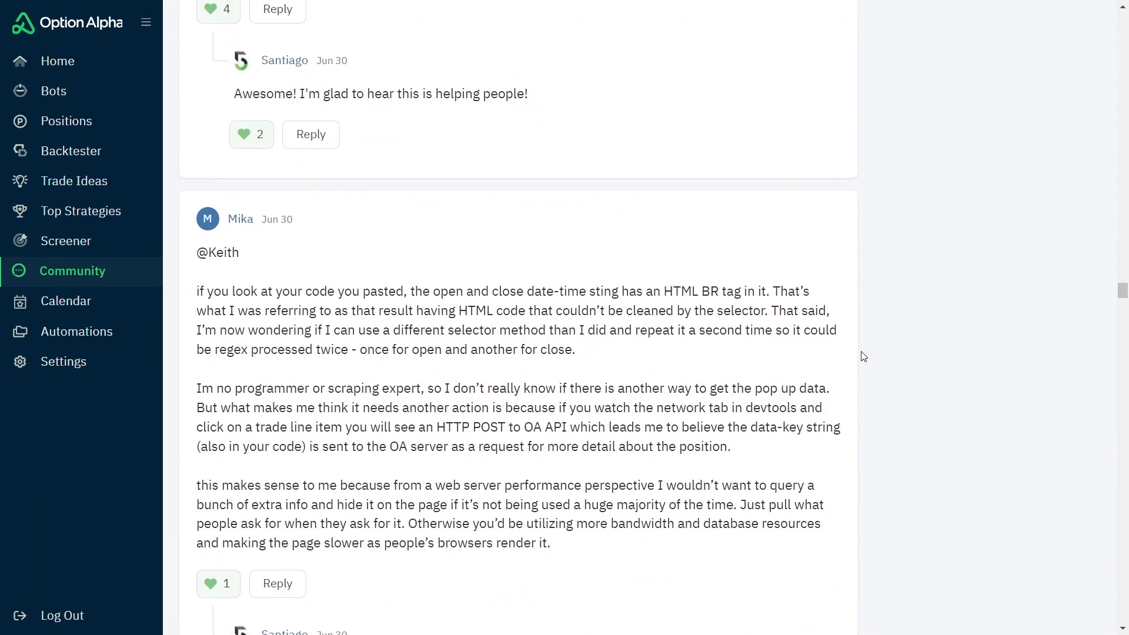
pyautogui.scroll(-12, 863, 356)
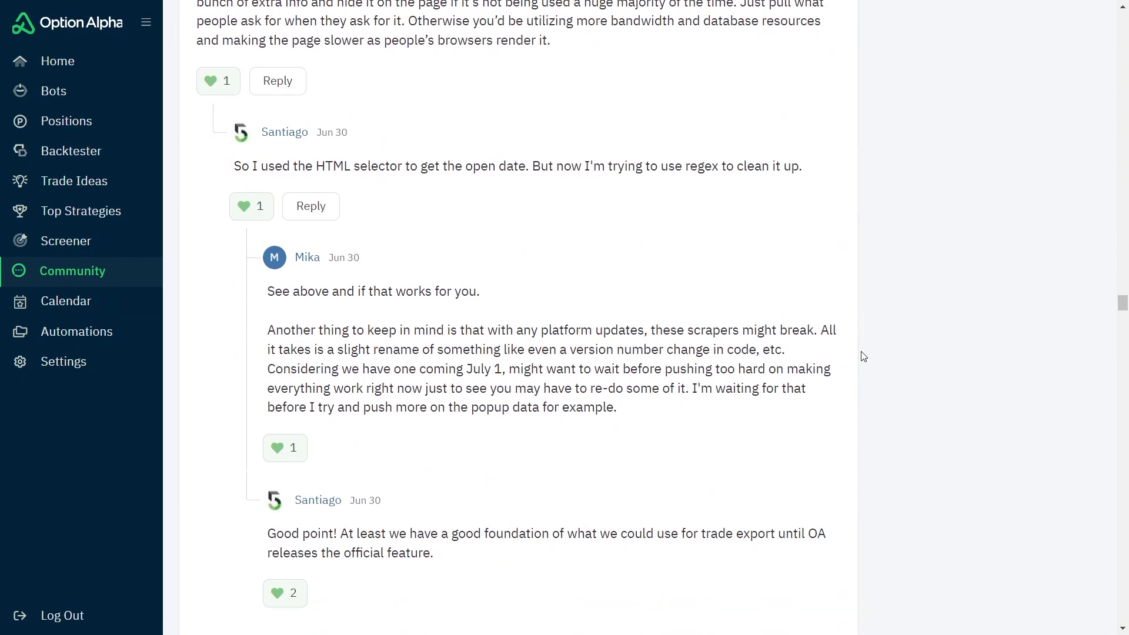
pyautogui.scroll(-15, 863, 357)
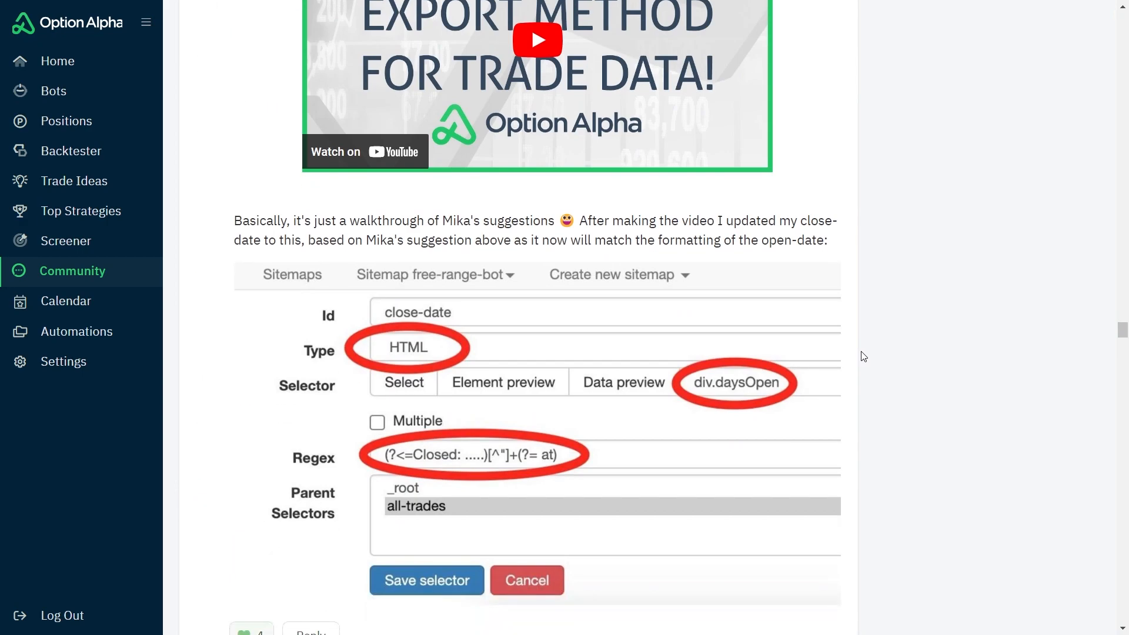
pyautogui.scroll(-15, 863, 356)
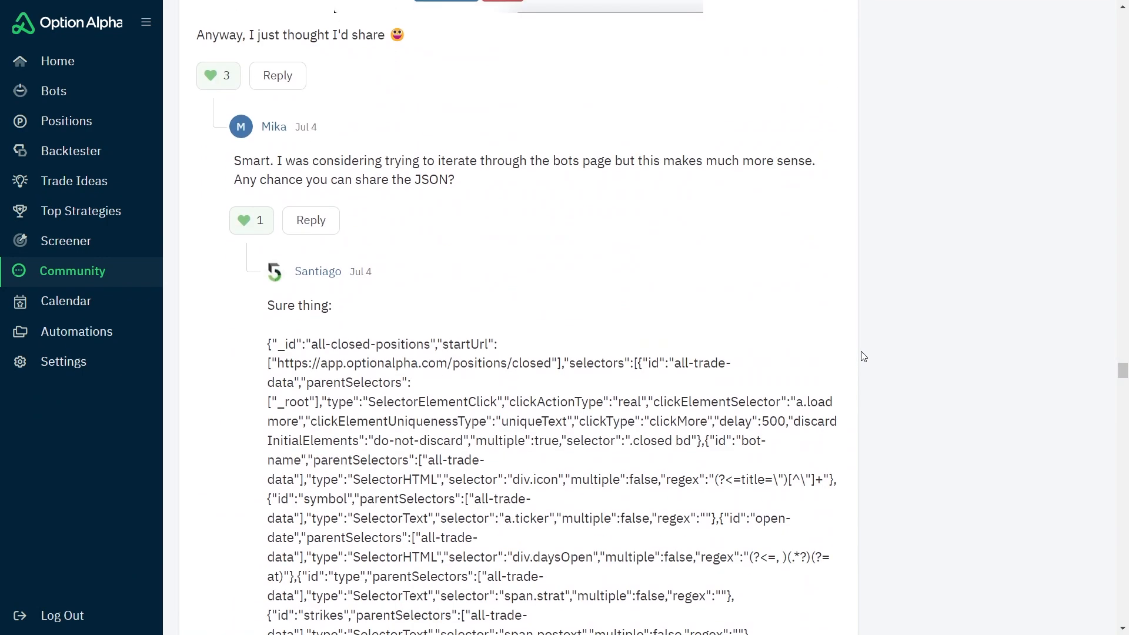
pyautogui.scroll(-15, 863, 357)
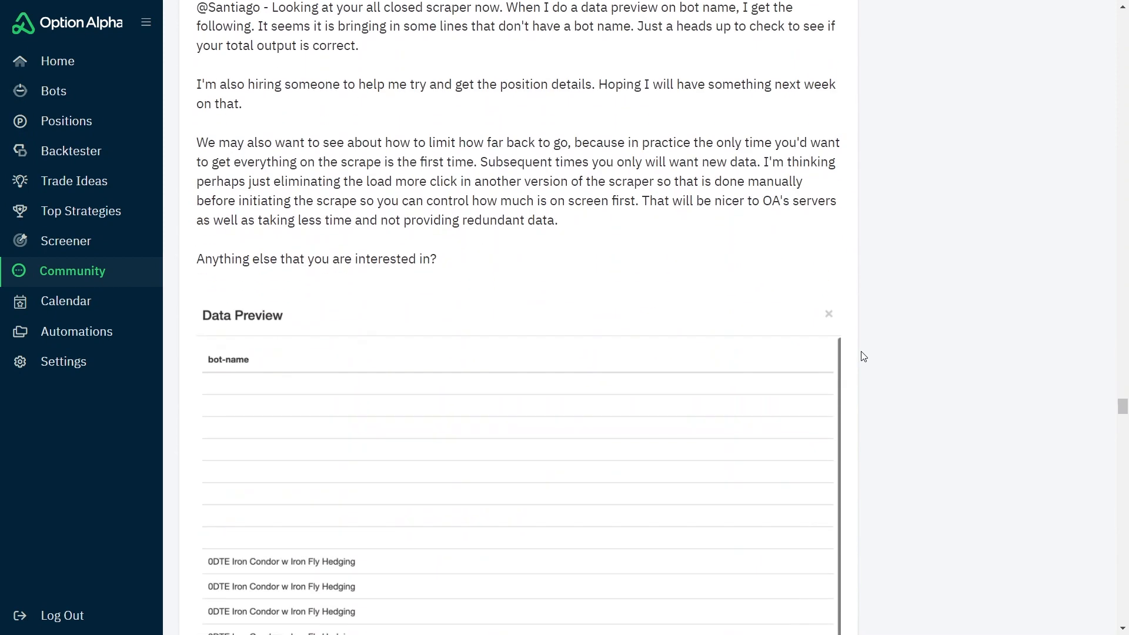
pyautogui.scroll(-15, 863, 356)
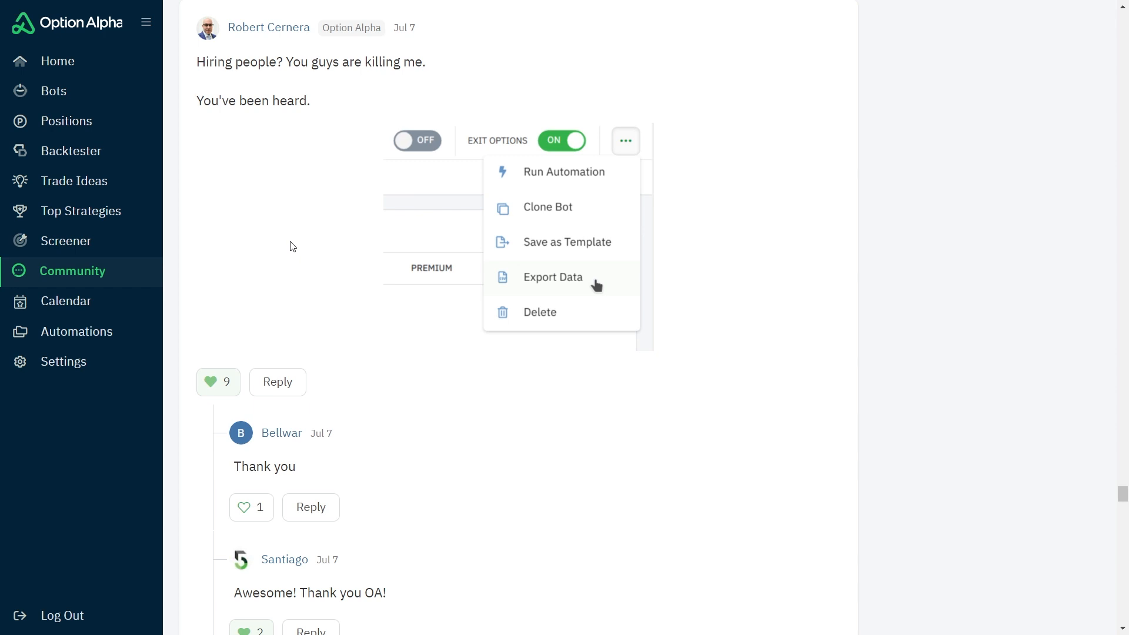
pyautogui.scroll(-6, 292, 246)
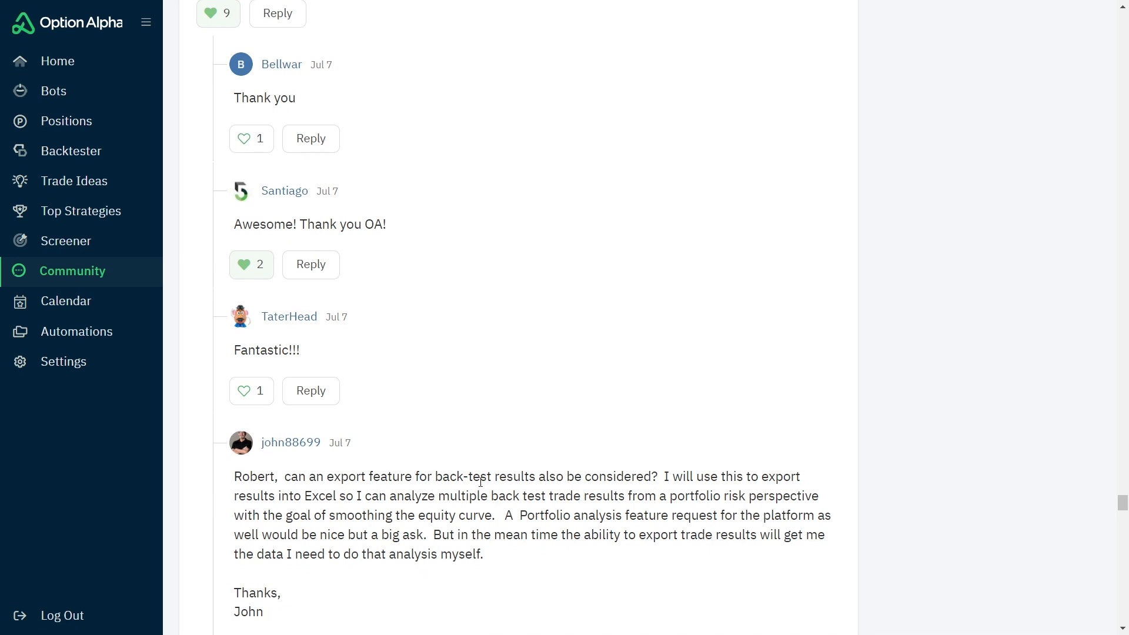
pyautogui.scroll(-8, 481, 483)
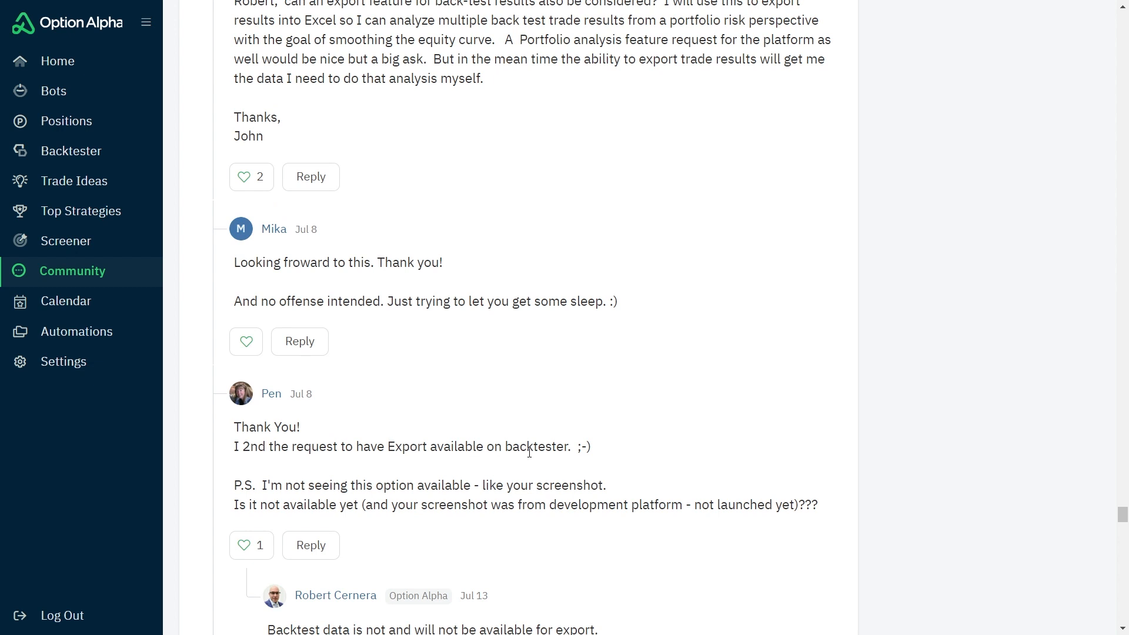
pyautogui.scroll(-2, 529, 453)
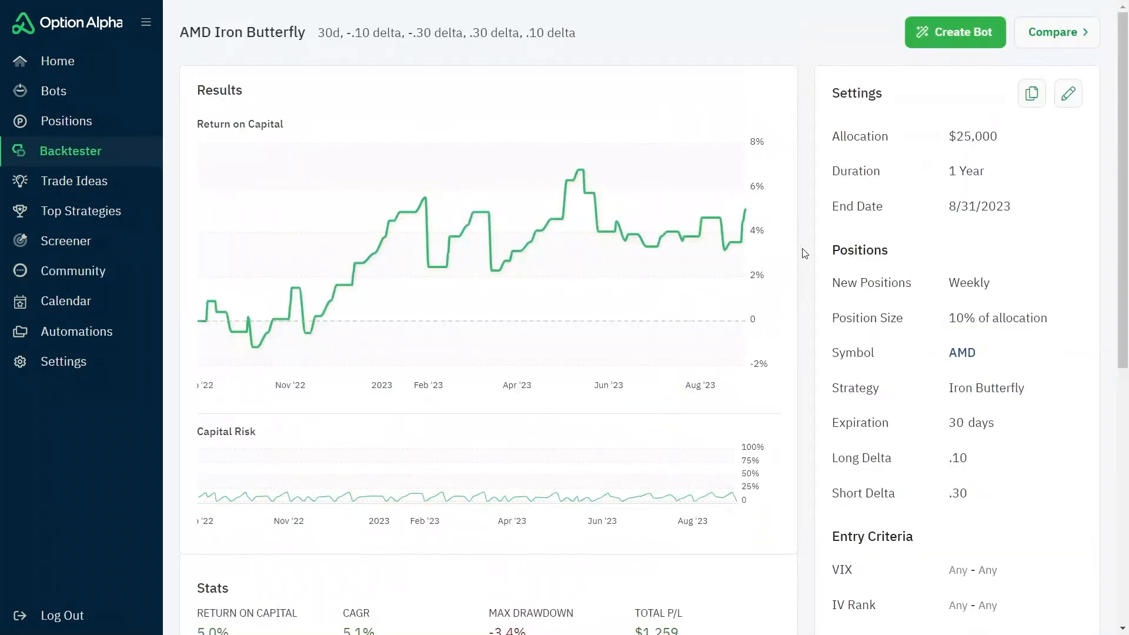
# - View the list of all positions in the AMD Iron Butterfly backtest, then close the list
pyautogui.scroll(-5, 805, 253)
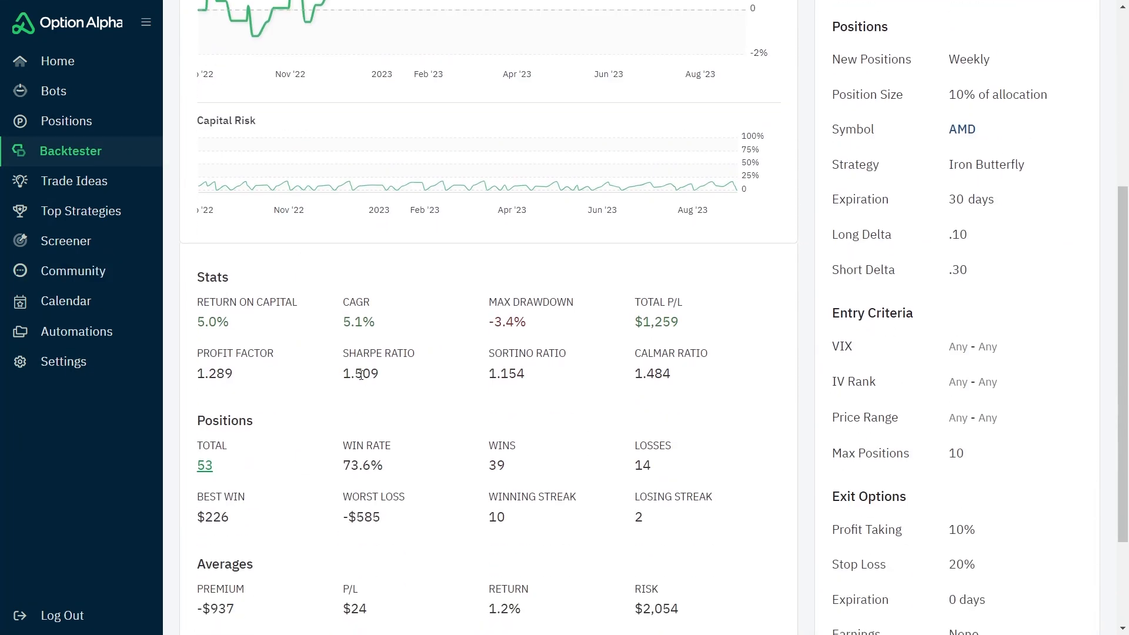
pyautogui.click(205, 466)
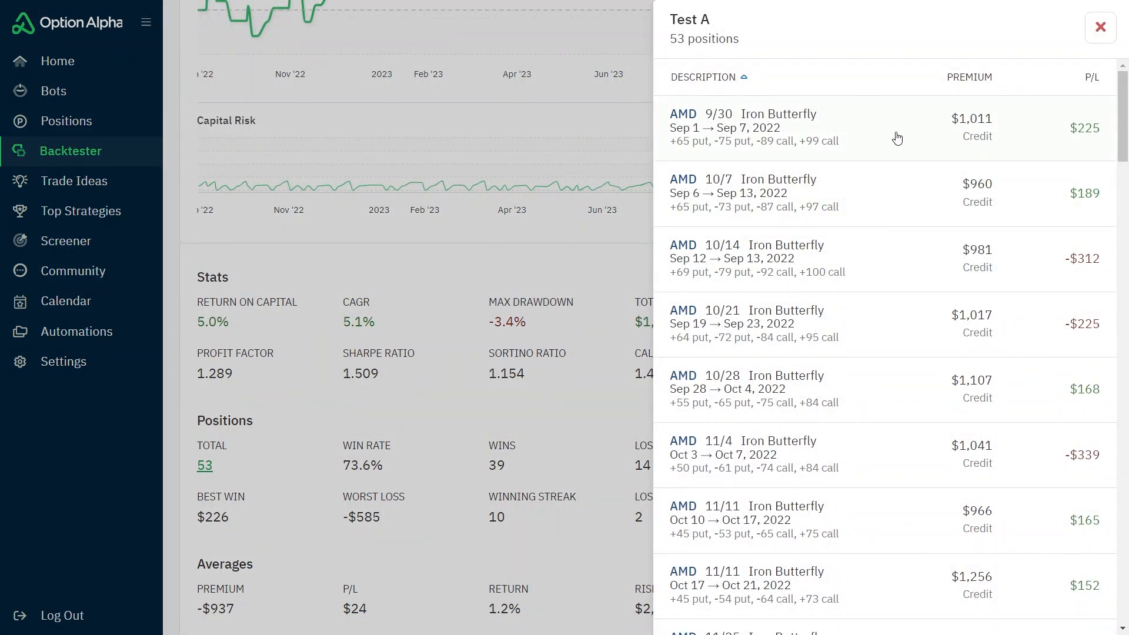
pyautogui.moveTo(719, 38); pyautogui.dragTo(741, 39)
pyautogui.click(822, 52)
pyautogui.click(515, 187)
pyautogui.scroll(5, 515, 187)
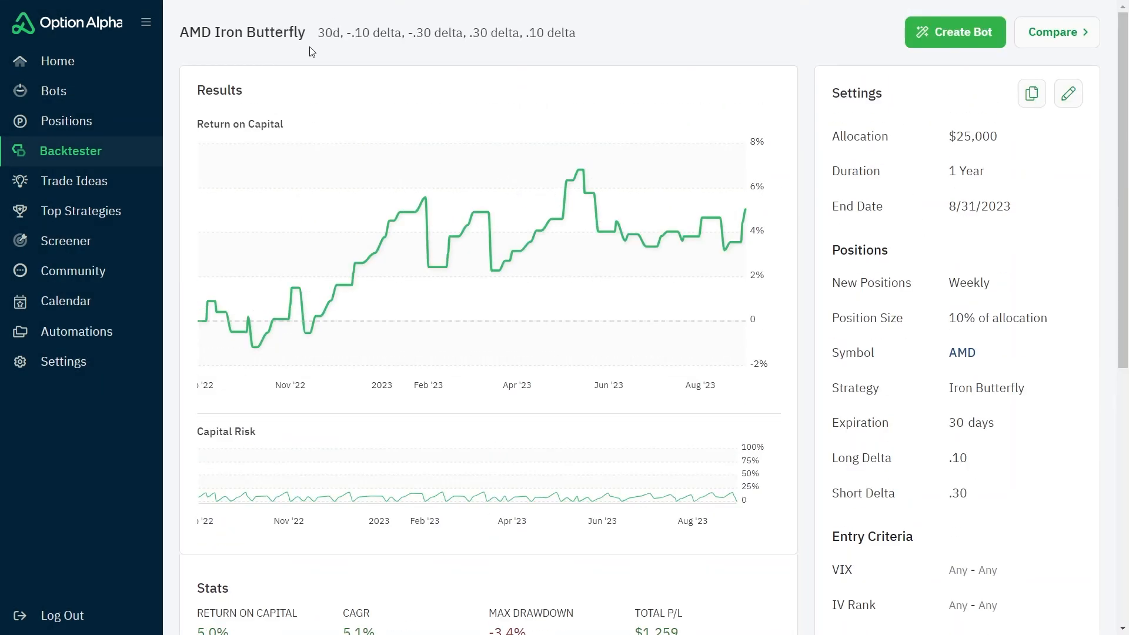
# - Review the AMD Iron Butterfly backtest's return chart, statistics and settings
pyautogui.moveTo(448, 176)
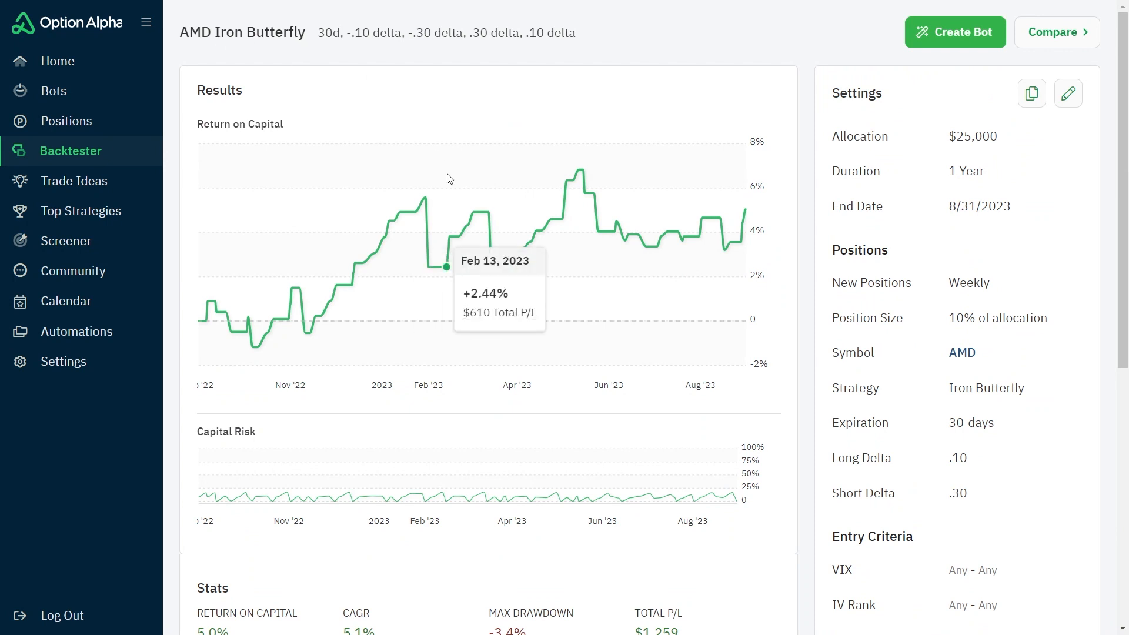
pyautogui.scroll(-1, 450, 178)
pyautogui.scroll(-2, 450, 178)
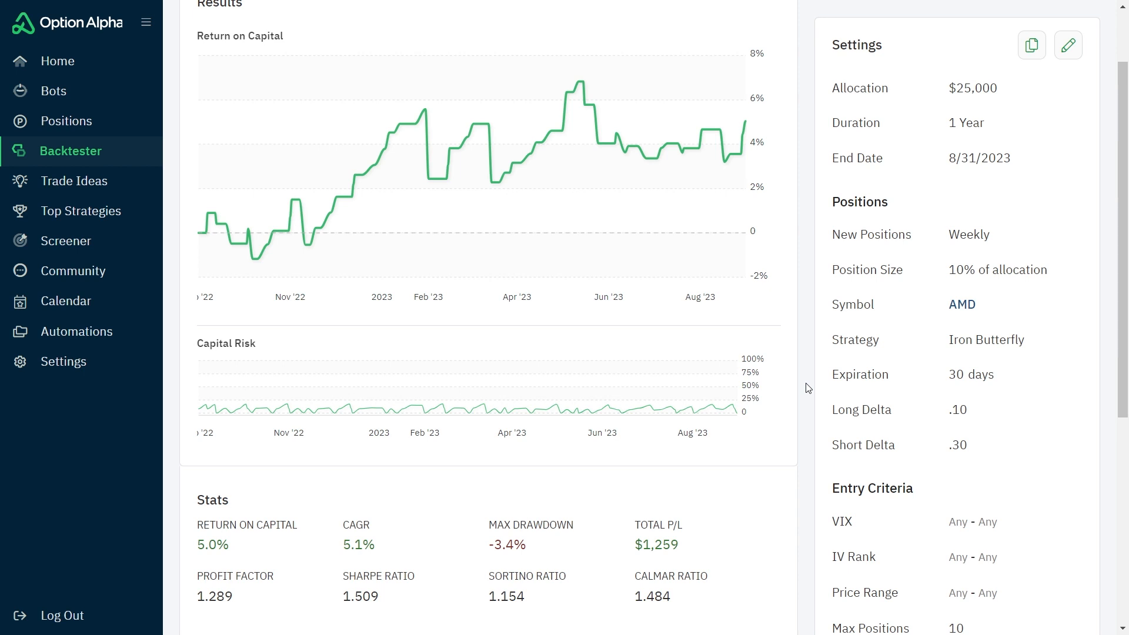
pyautogui.scroll(-4, 808, 388)
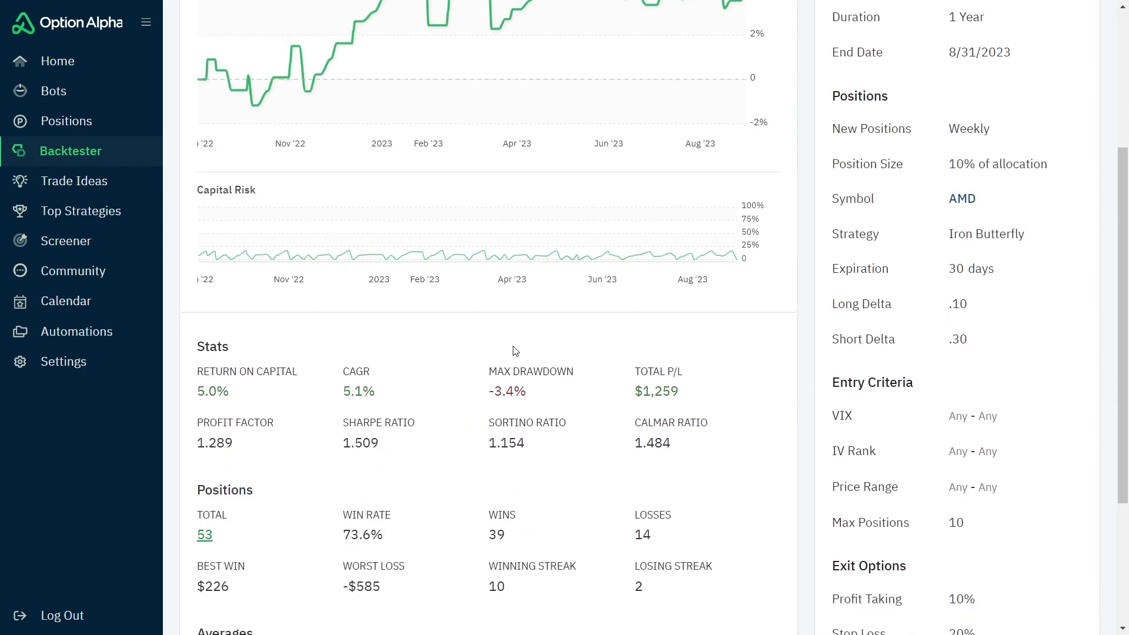
pyautogui.scroll(5, 363, 395)
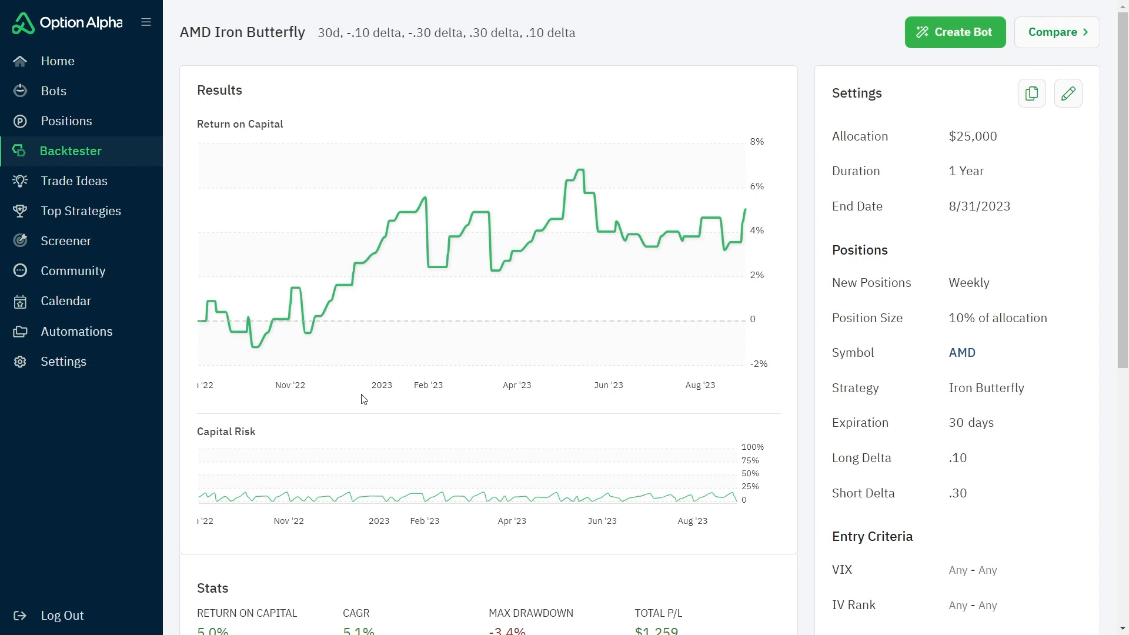
# - Reopen the backtest's full positions list and inspect its first trade row in the browser's developer tools
pyautogui.scroll(-5, 363, 399)
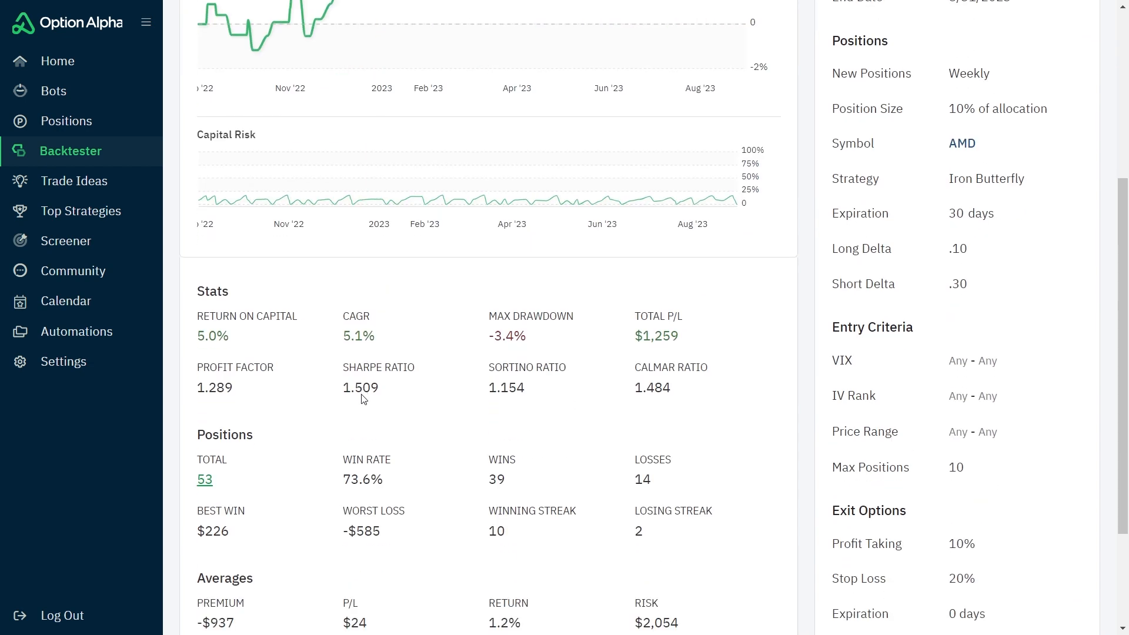
pyautogui.scroll(-2, 299, 390)
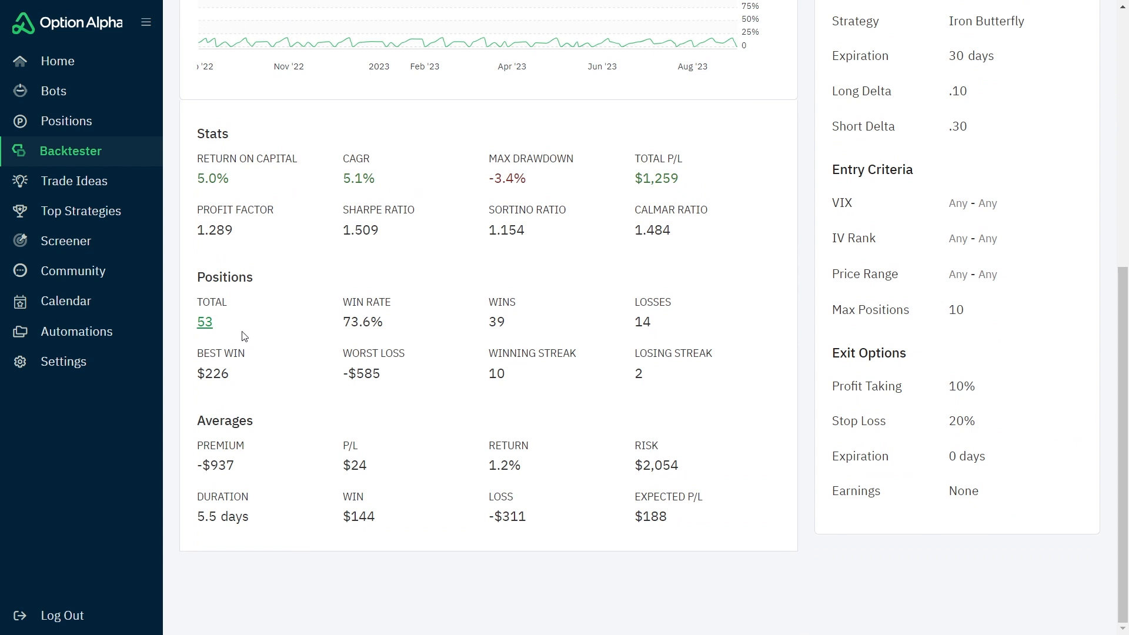
pyautogui.click(202, 325)
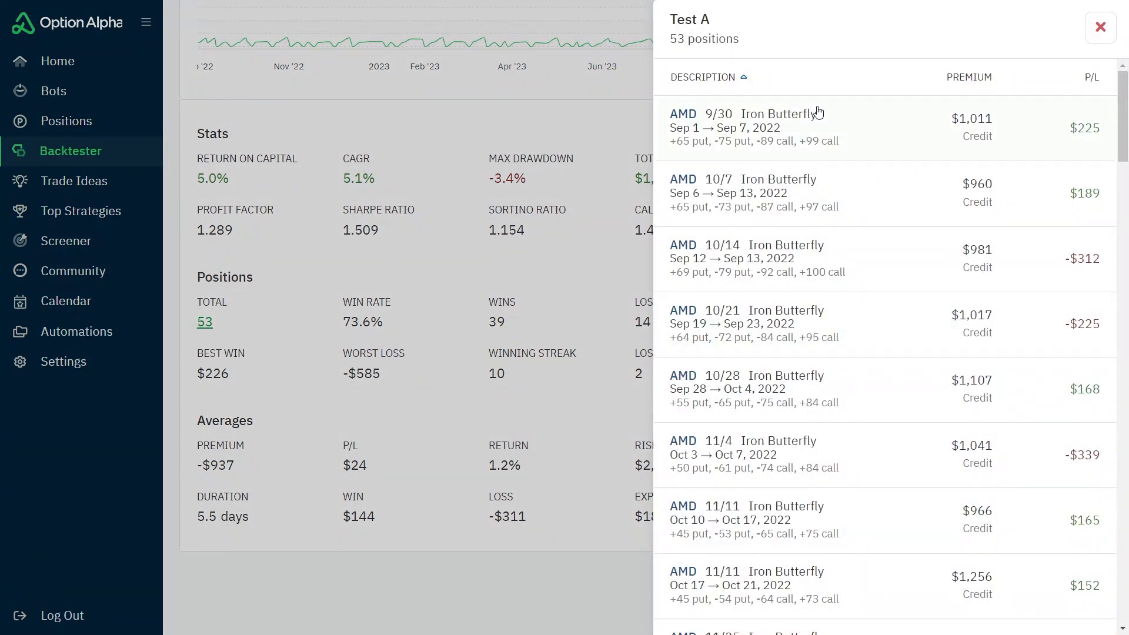
pyautogui.rightClick(818, 112)
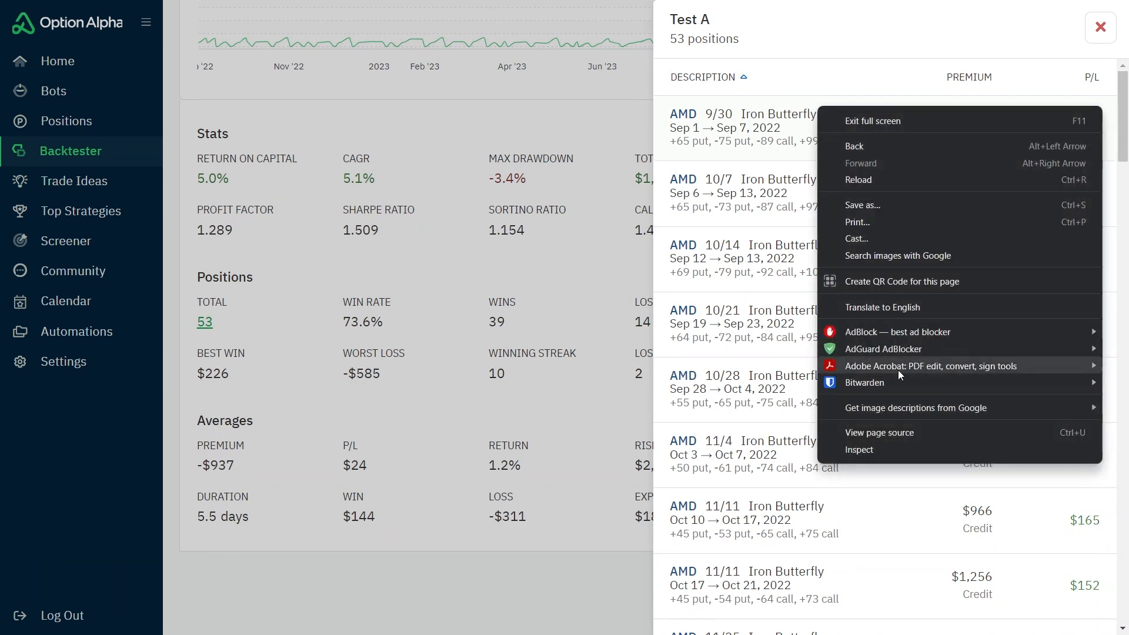
pyautogui.click(881, 450)
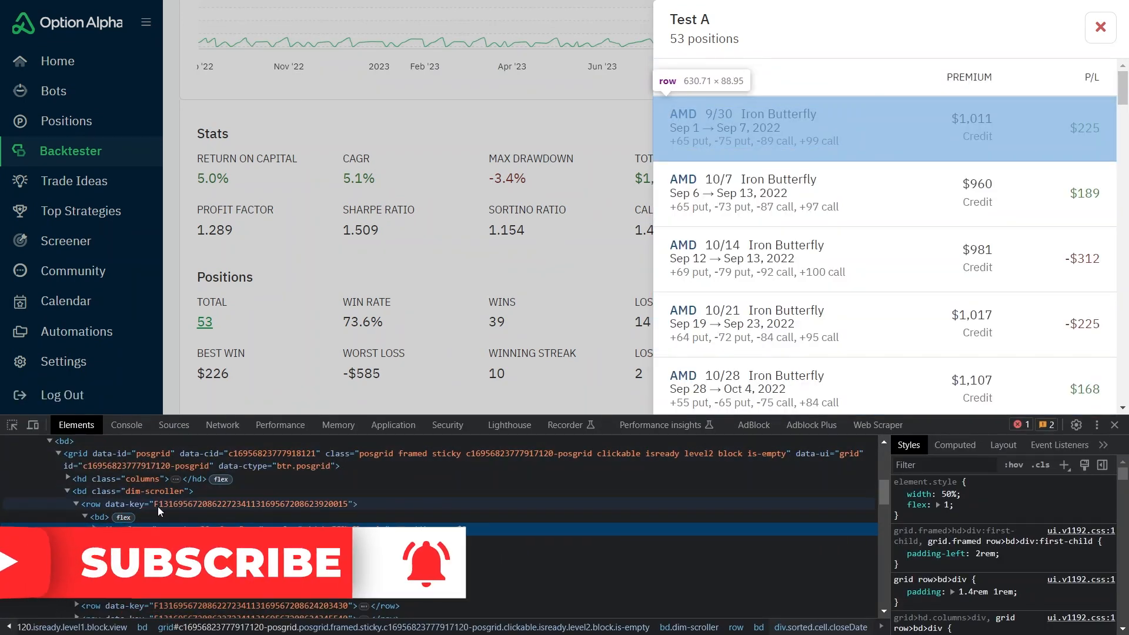
# - Find the view element that encloses the whole positions list and open it for editing as HTML
pyautogui.scroll(1, 158, 507)
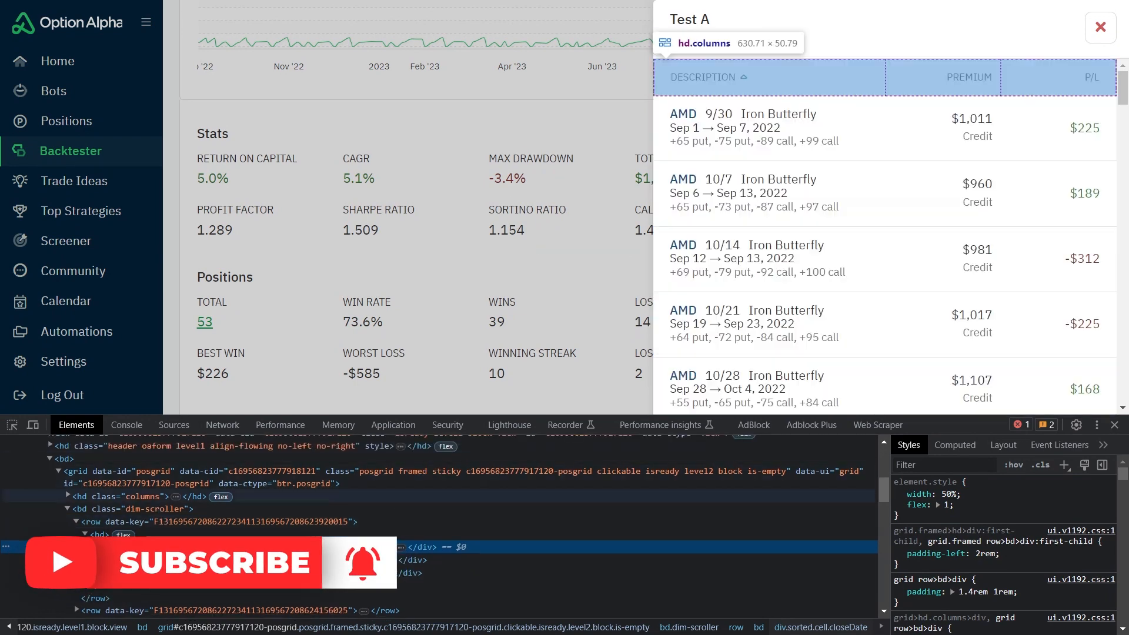
pyautogui.scroll(1, 101, 506)
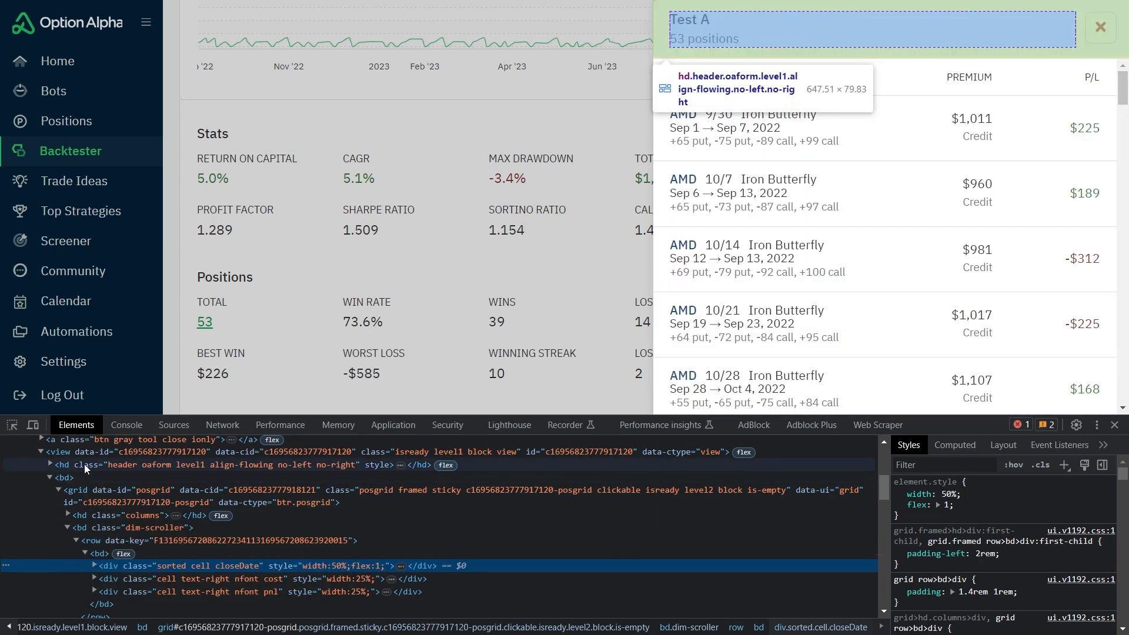
pyautogui.scroll(3, 83, 464)
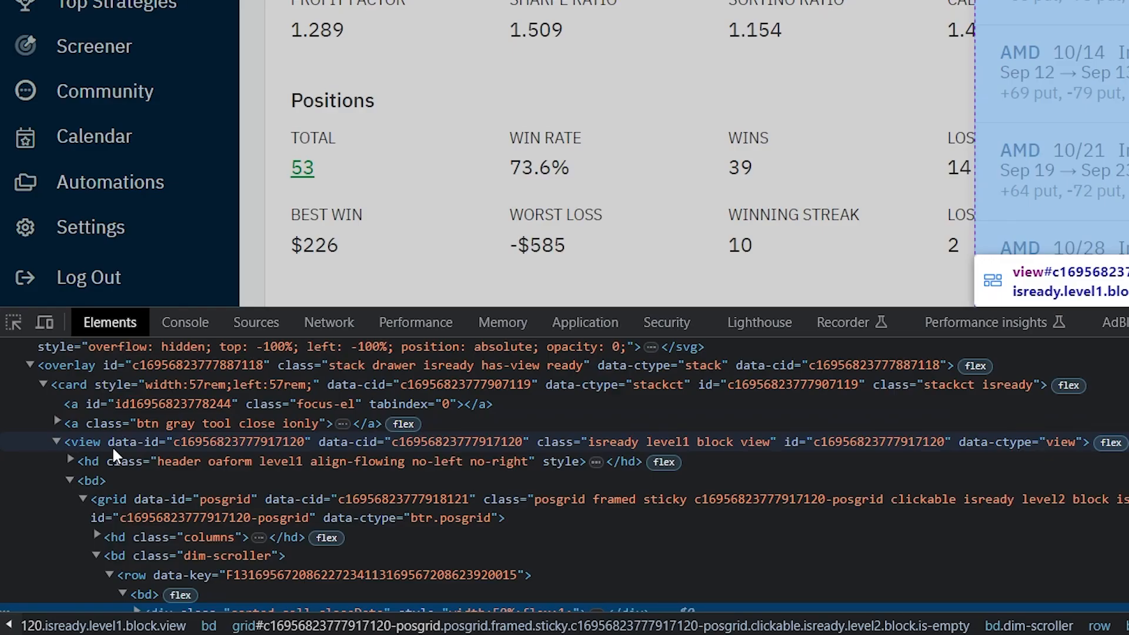
pyautogui.rightClick(114, 450)
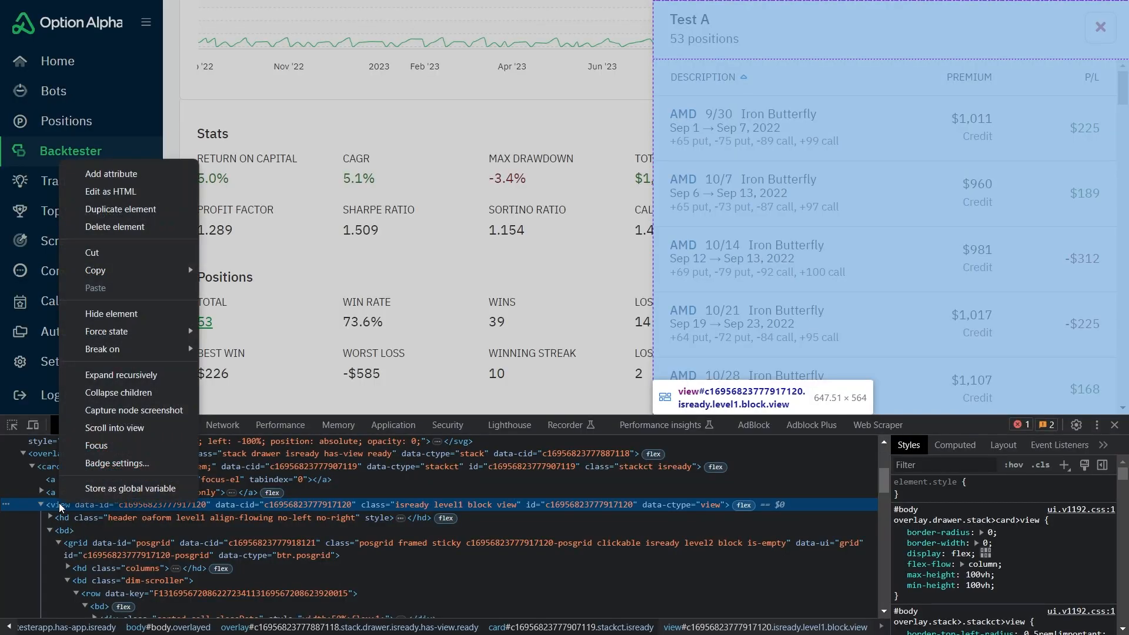
pyautogui.click(136, 191)
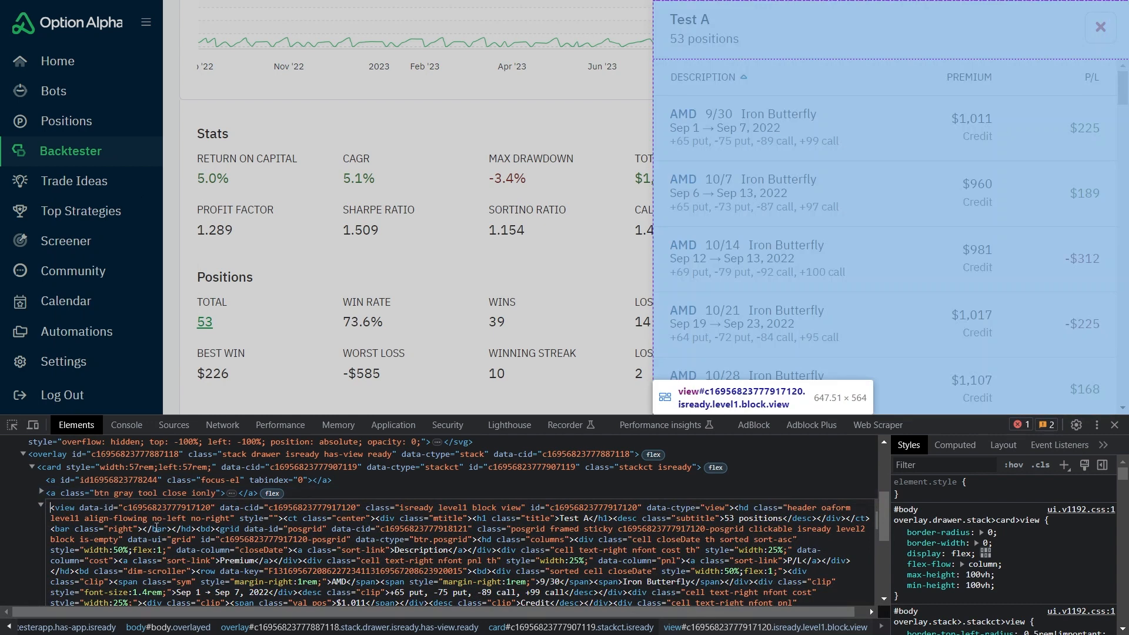
# - Select all of the view element's HTML code and copy it
pyautogui.rightClick(157, 529)
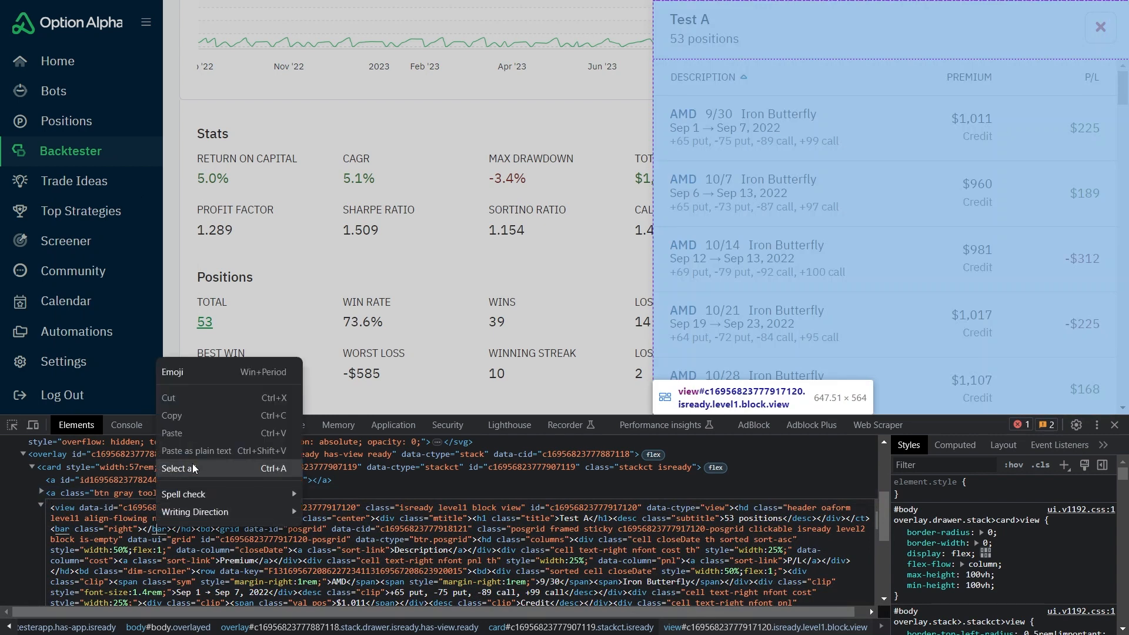
pyautogui.click(194, 469)
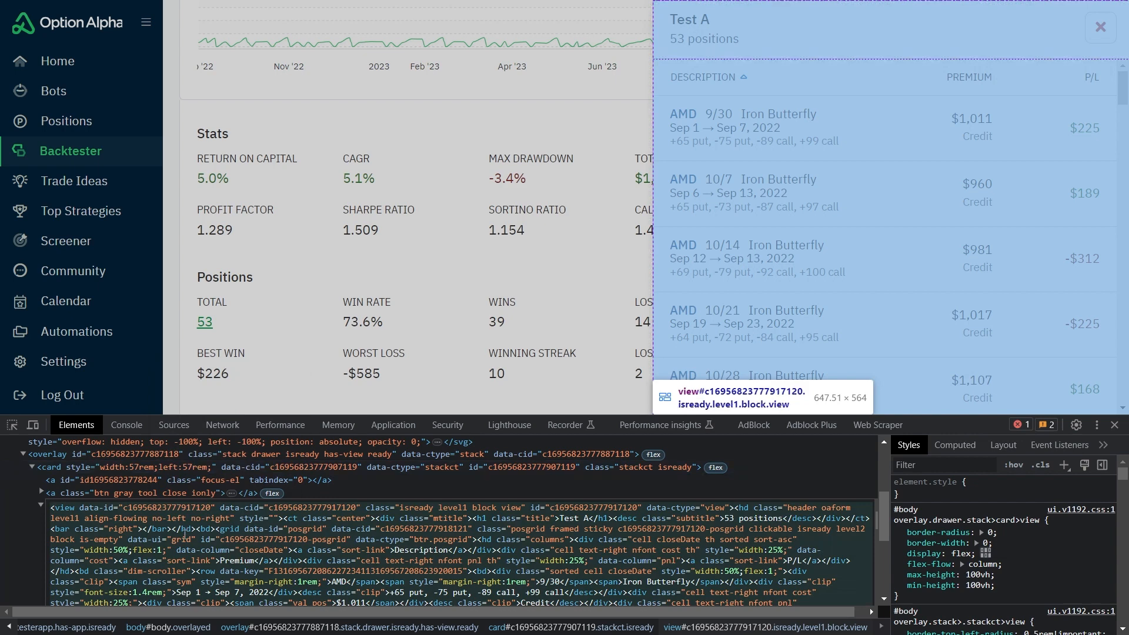
pyautogui.rightClick(185, 539)
pyautogui.click(223, 400)
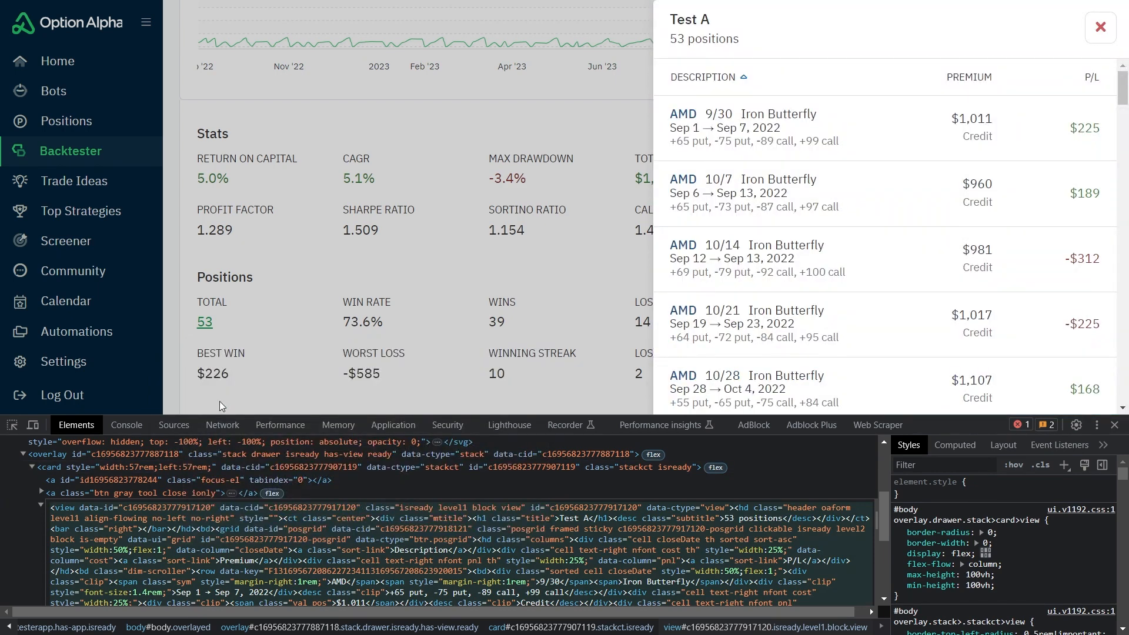
# - Look through the Test A positions list from the first trade to the last and return to its start
pyautogui.scroll(-20, 777, 175)
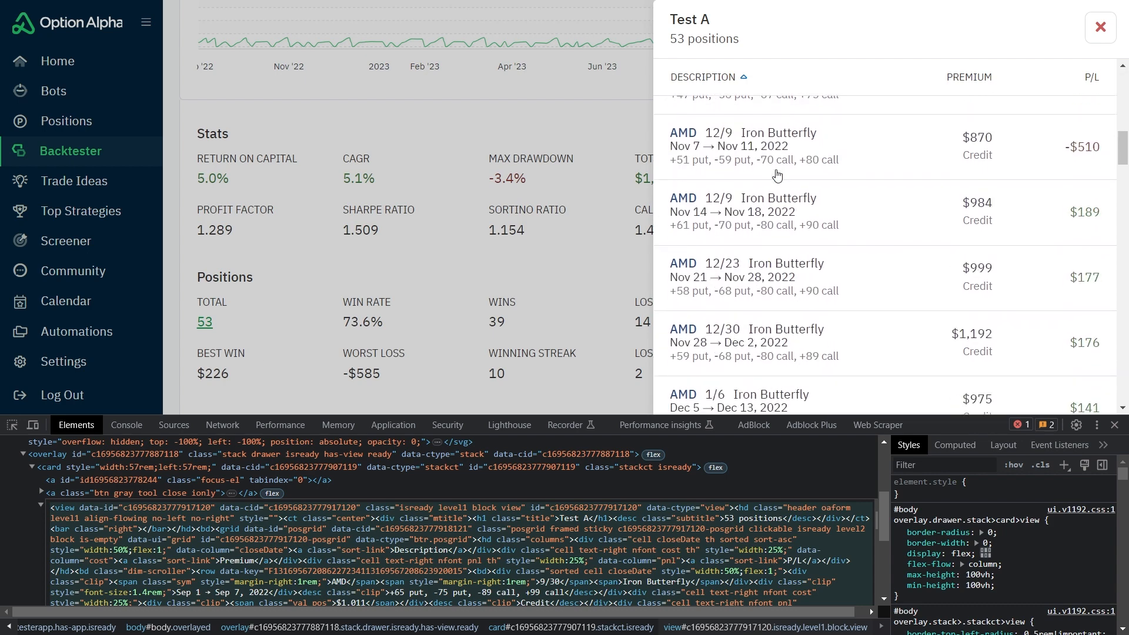
pyautogui.scroll(-20, 777, 175)
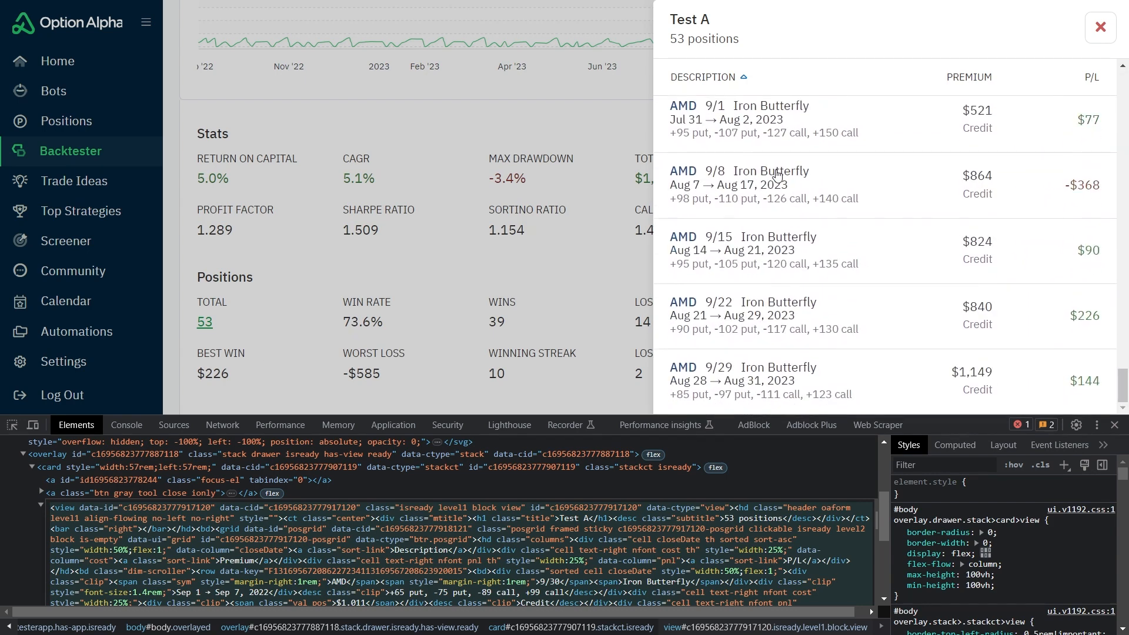
pyautogui.scroll(8, 776, 176)
pyautogui.scroll(20, 777, 176)
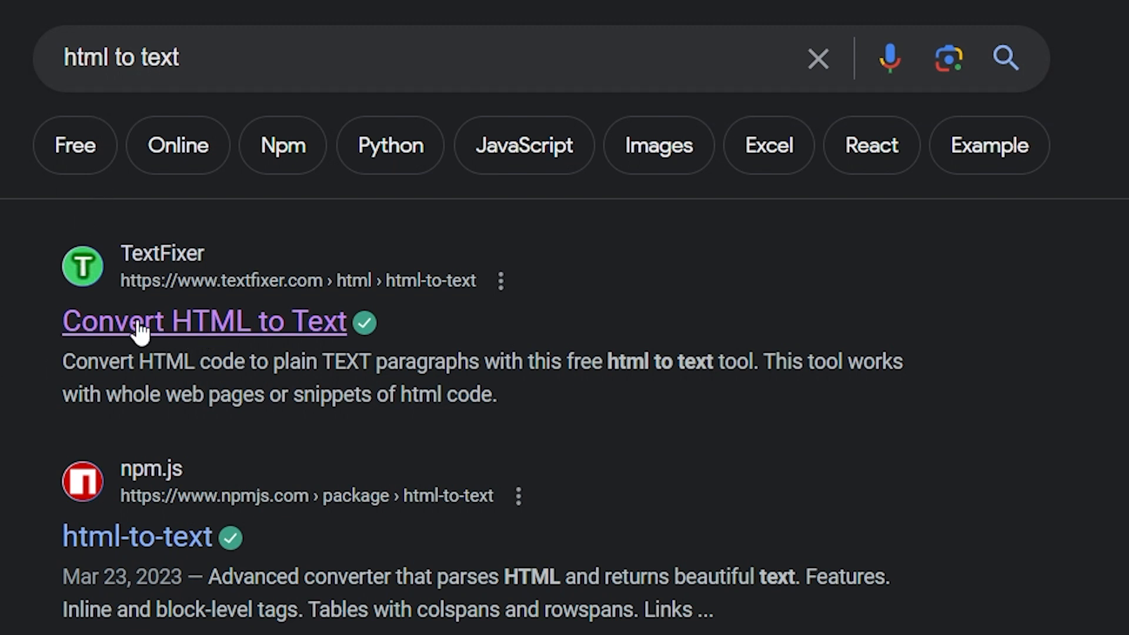
# - Open TextFixer's Convert HTML to Text page, convert the copied HTML code to plain text and copy the result
pyautogui.click(179, 322)
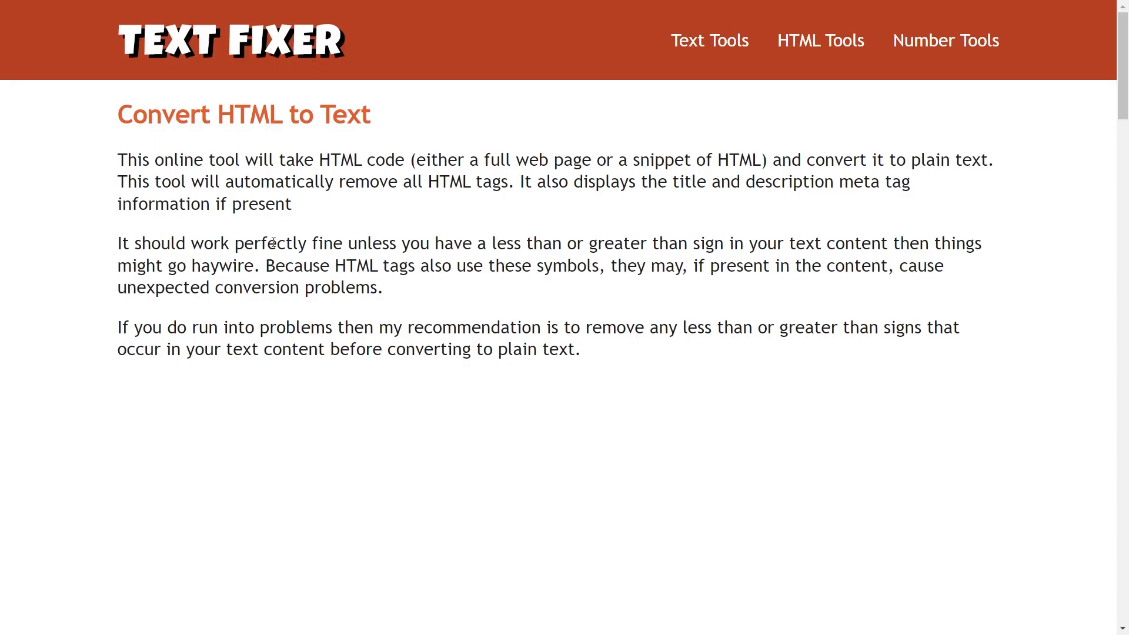
pyautogui.scroll(-12, 273, 243)
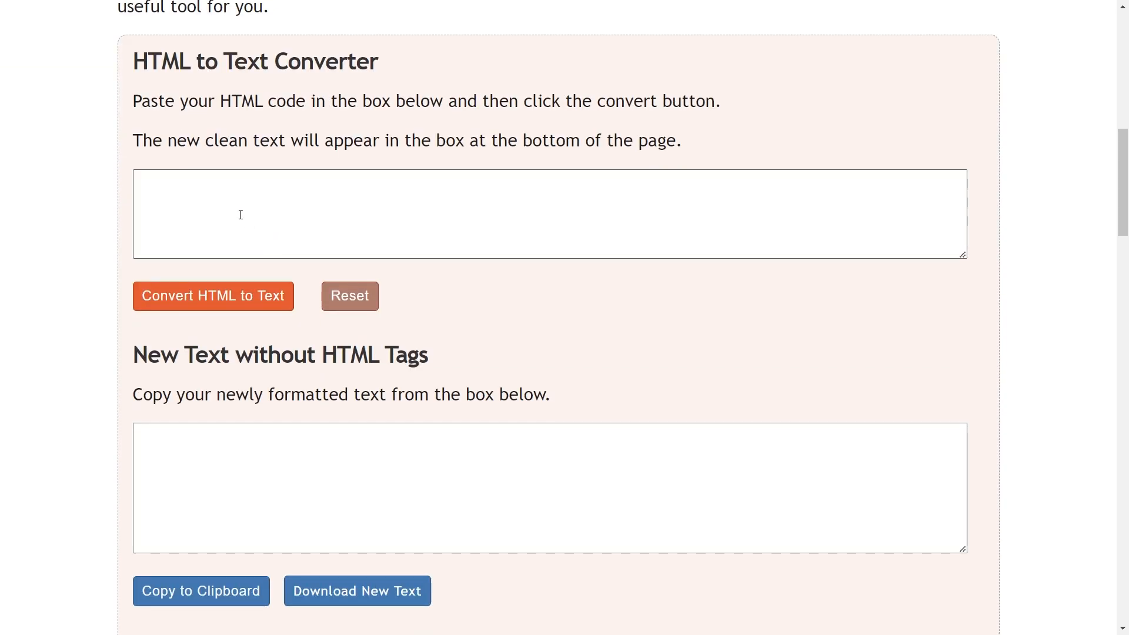
pyautogui.click(242, 215)
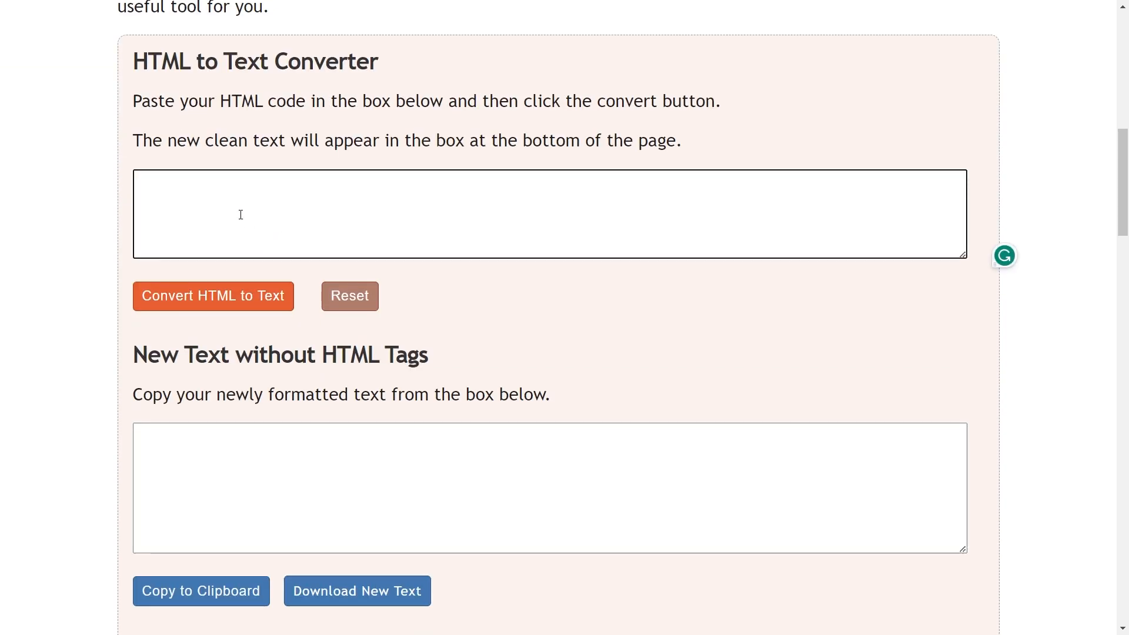
pyautogui.hotkey('ctrl', 'v')
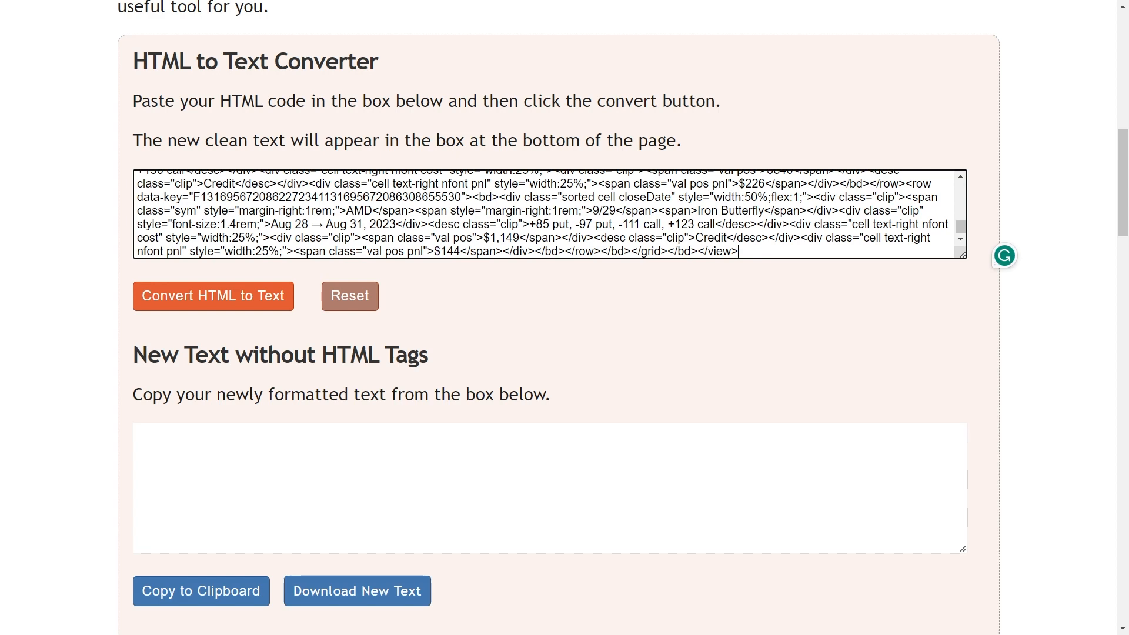
pyautogui.click(222, 290)
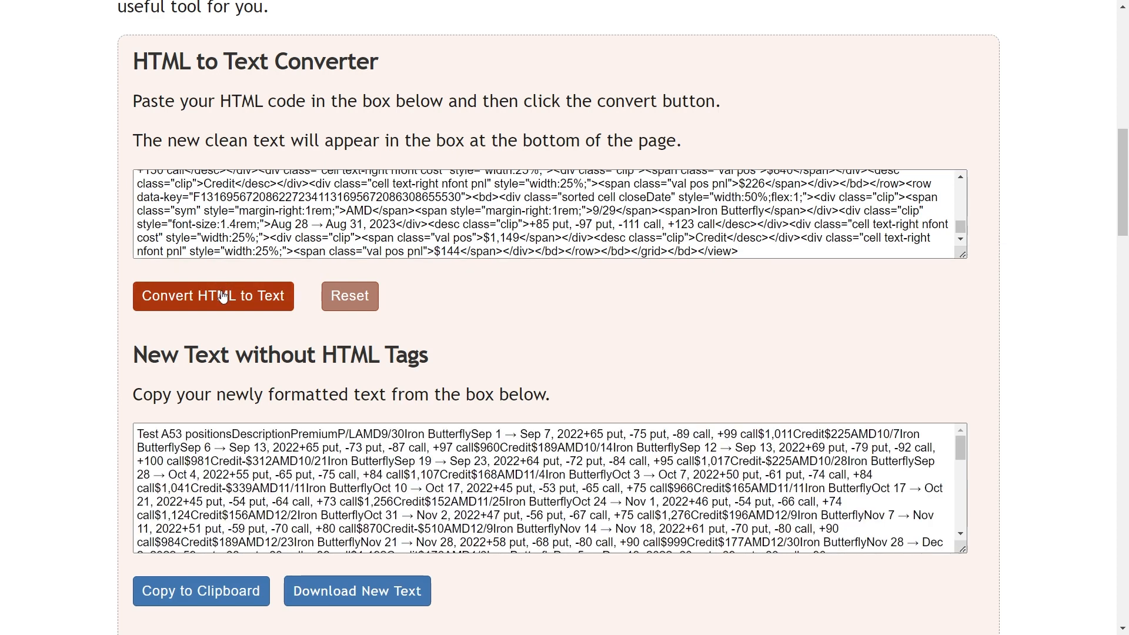
pyautogui.scroll(-2, 284, 499)
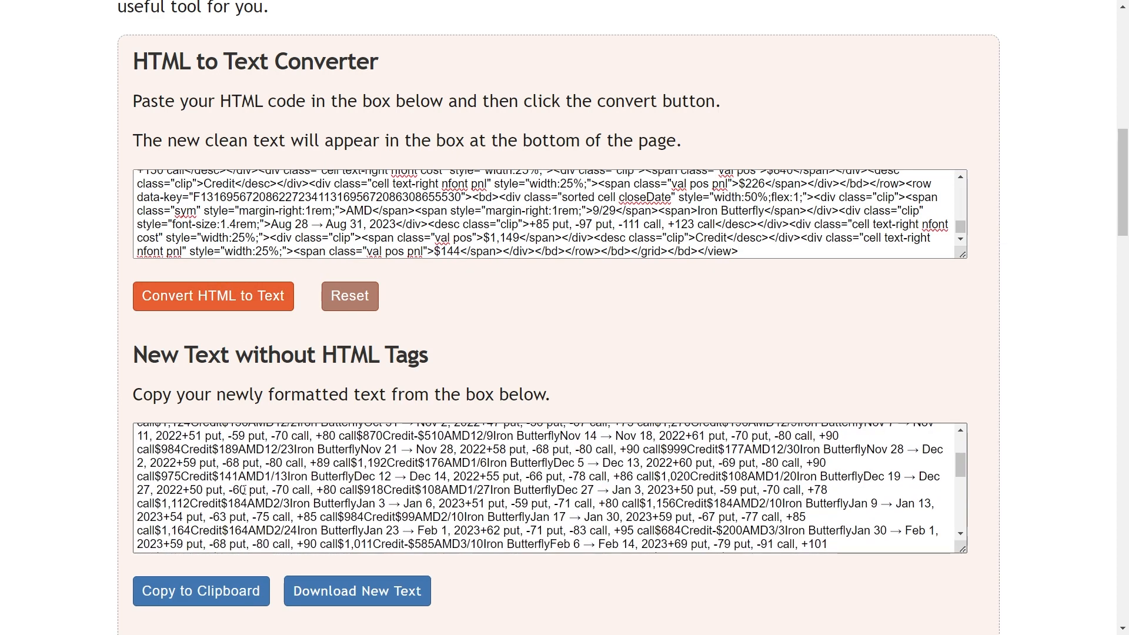
pyautogui.click(249, 596)
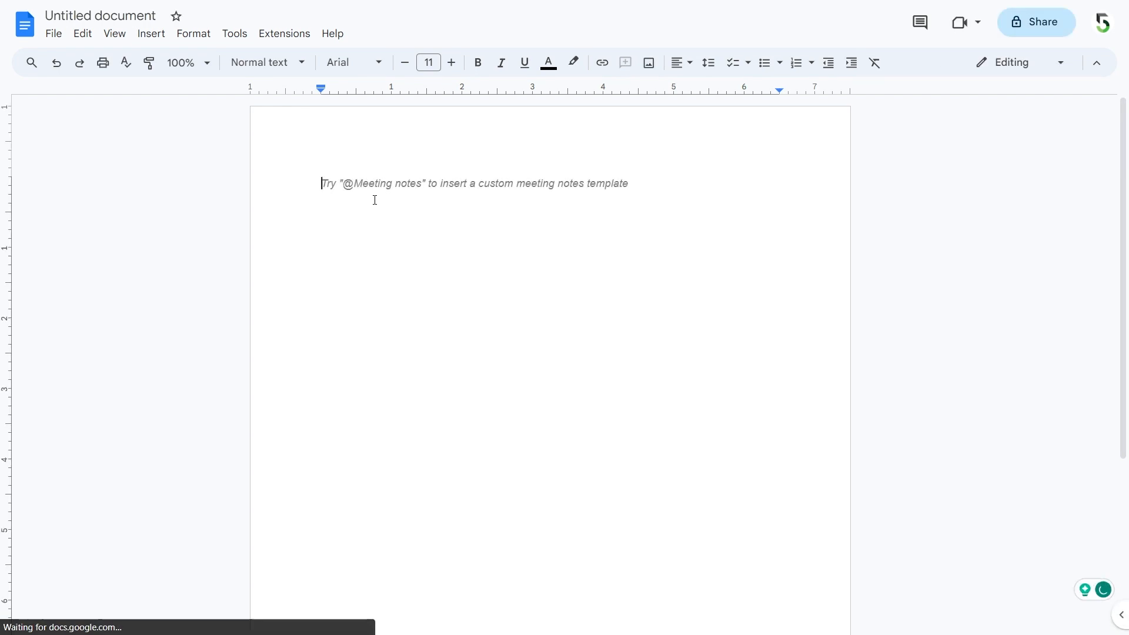
# - In a blank Google Docs document, paste the converted text and delete the heading text before the first AMD
pyautogui.hotkey('ctrl', 'v')
pyautogui.scroll(9, 606, 256)
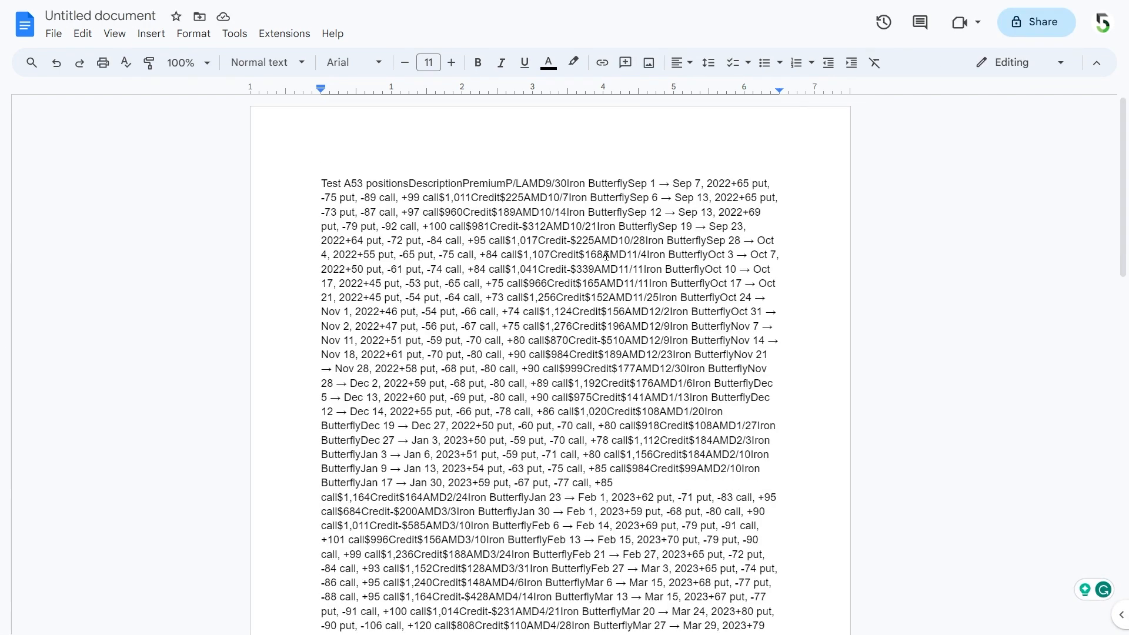
pyautogui.moveTo(523, 183); pyautogui.dragTo(313, 178)
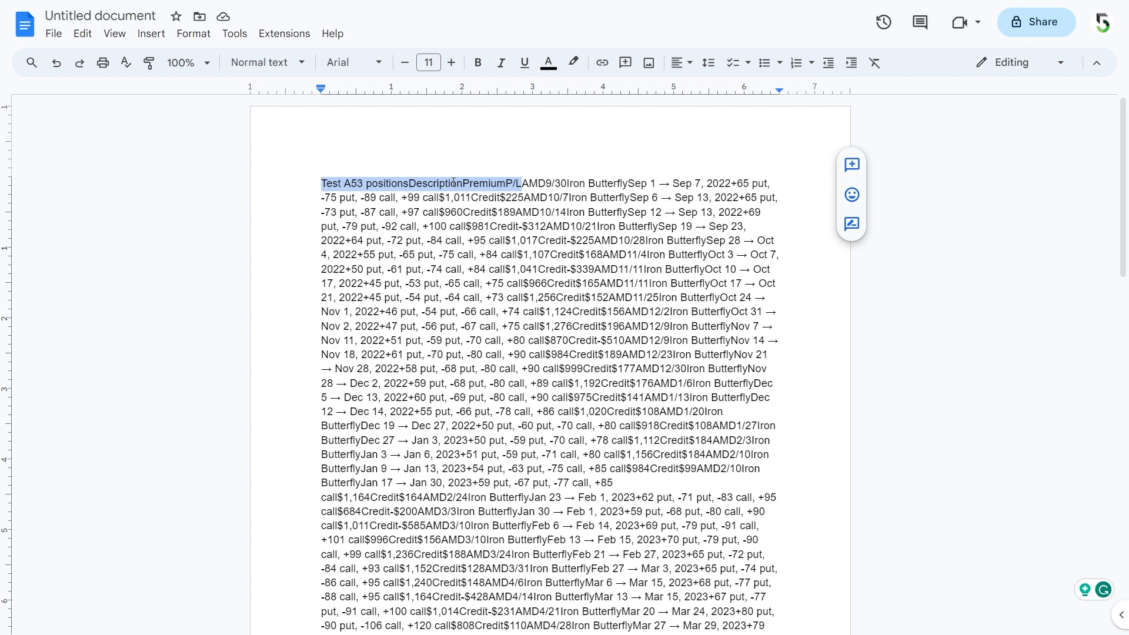
pyautogui.press('BackSpace')
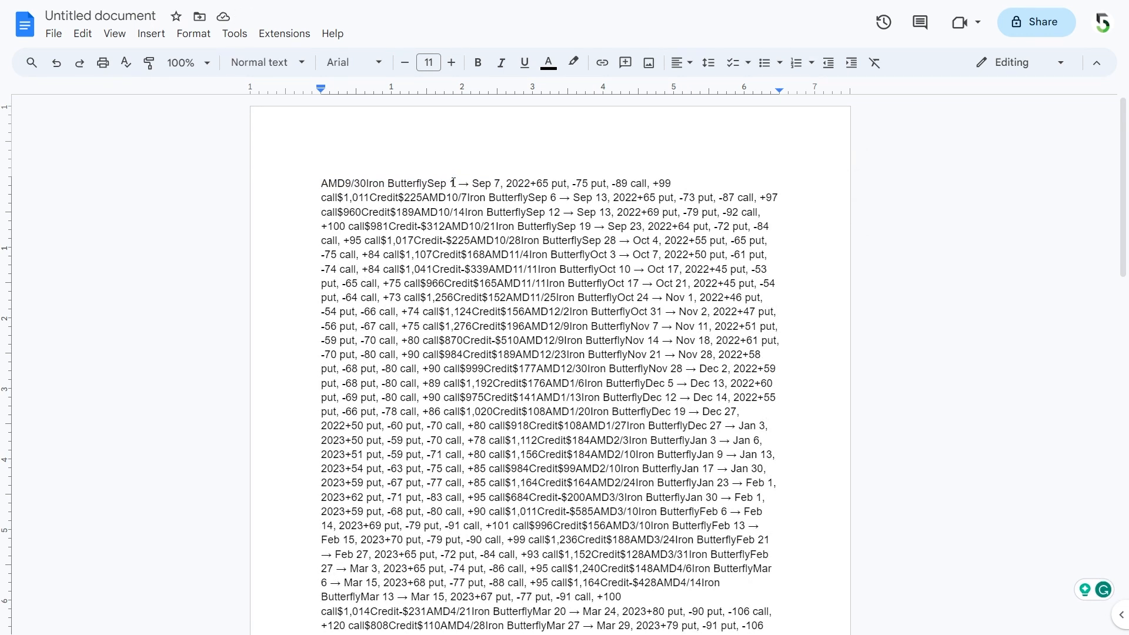
# - Highlight the first trade's text from AMD9/30 through its $225 profit to see where one record ends, then clear the selection
pyautogui.hotkey('shift', 'Right')
pyautogui.hotkey('shift', 'Right')
pyautogui.hotkey('shift', 'Right')
pyautogui.hotkey('shift', 'Right')
pyautogui.hotkey('shift', 'Right')
pyautogui.hotkey('shift', 'Right')
pyautogui.hotkey('shift', 'Right')
pyautogui.hotkey('shift', 'Right')
pyautogui.hotkey('shift', 'Right')
pyautogui.hotkey('shift', 'Right')
pyautogui.hotkey('shift', 'Right')
pyautogui.hotkey('shift', 'Right')
pyautogui.hotkey('shift', 'Right')
pyautogui.hotkey('shift', 'Right')
pyautogui.hotkey('shift', 'Right')
pyautogui.hotkey('shift', 'Right')
pyautogui.hotkey('shift', 'Right')
pyautogui.hotkey('shift', 'Right')
pyautogui.hotkey('shift', 'Right')
pyautogui.hotkey('shift', 'Right')
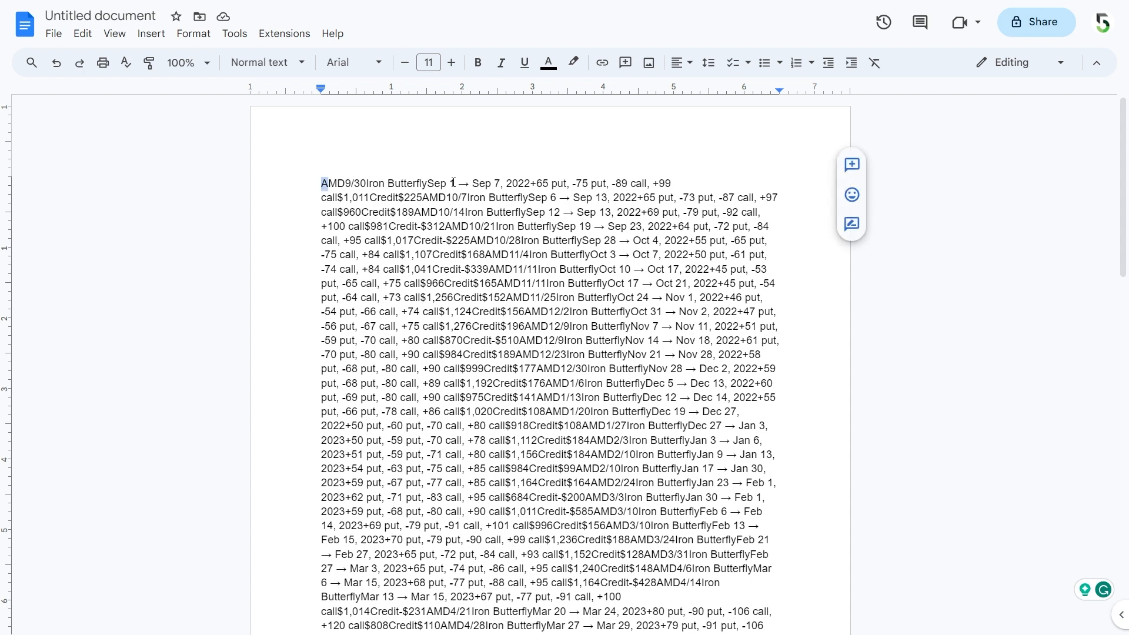
pyautogui.hotkey('shift', 'Right')
pyautogui.hotkey('shift', 'Right')
pyautogui.hotkey('shift', 'Right')
pyautogui.hotkey('shift', 'Right')
pyautogui.hotkey('shift', 'Right')
pyautogui.hotkey('shift', 'Right')
pyautogui.hotkey('shift', 'Right')
pyautogui.hotkey('shift', 'Right')
pyautogui.hotkey('shift', 'Right')
pyautogui.hotkey('shift', 'Right')
pyautogui.hotkey('shift', 'Right')
pyautogui.hotkey('shift', 'Right')
pyautogui.hotkey('shift', 'Right')
pyautogui.hotkey('shift', 'Right')
pyautogui.hotkey('shift', 'Right')
pyautogui.hotkey('shift', 'Right')
pyautogui.hotkey('shift', 'Right')
pyautogui.hotkey('shift', 'Right')
pyautogui.hotkey('shift', 'Right')
pyautogui.hotkey('shift', 'Right')
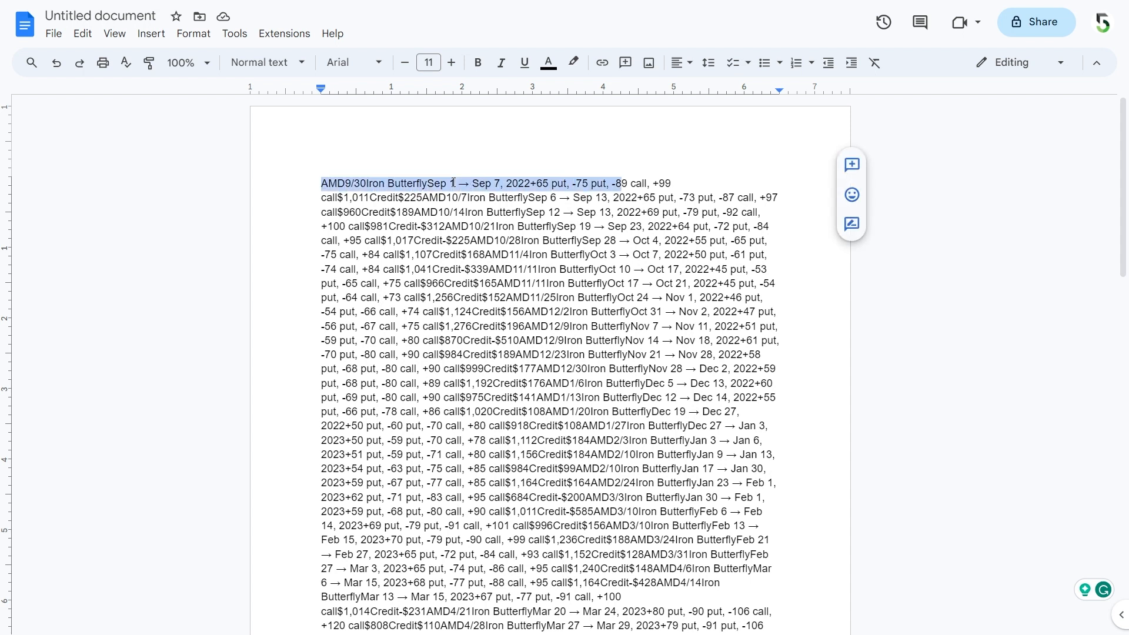
pyautogui.hotkey('shift', 'Right')
pyautogui.hotkey('shift', 'Right')
pyautogui.hotkey('shift', 'Right')
pyautogui.hotkey('shift', 'Right')
pyautogui.hotkey('shift', 'Right')
pyautogui.hotkey('shift', 'Right')
pyautogui.hotkey('shift', 'Right')
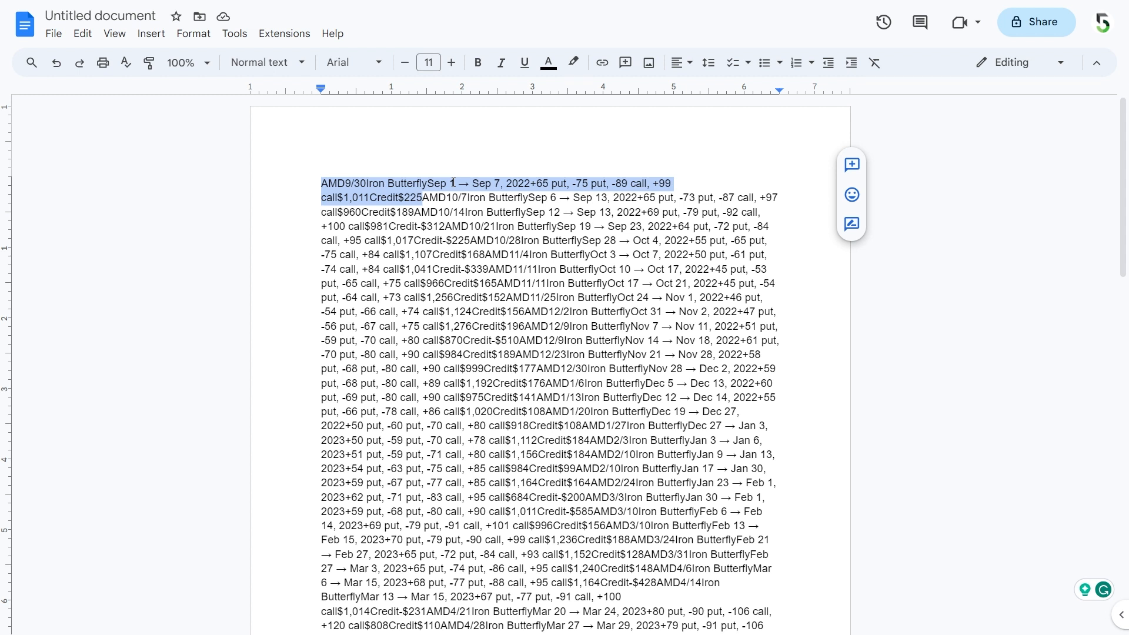
pyautogui.click(365, 240)
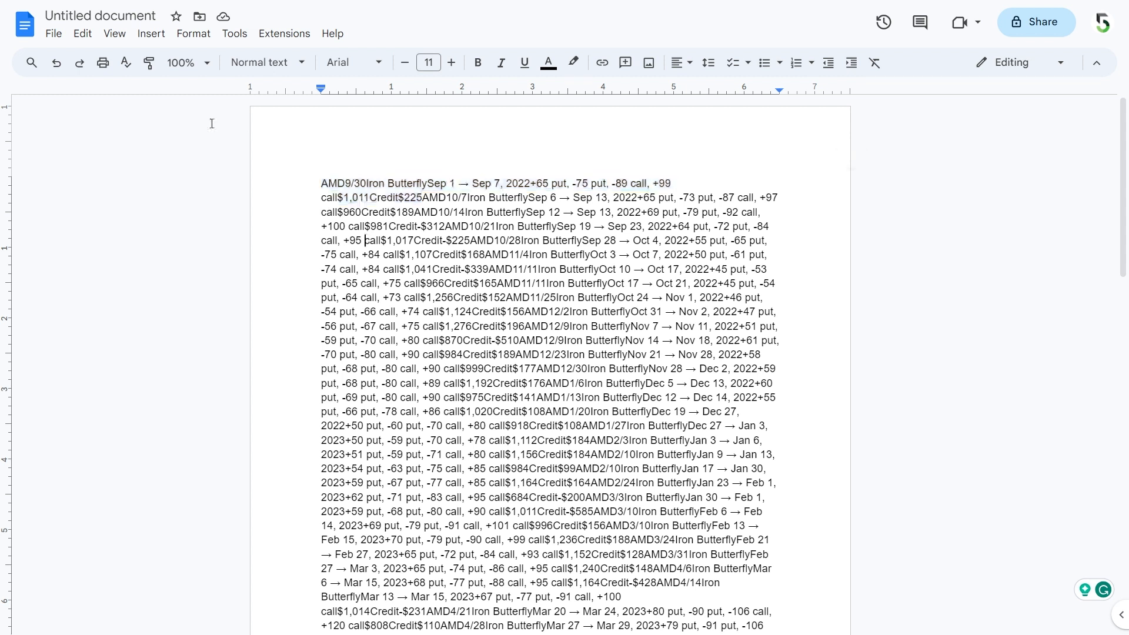
# - Replace every "AMD" in the document with "*AMD" and close Find and replace
pyautogui.click(83, 33)
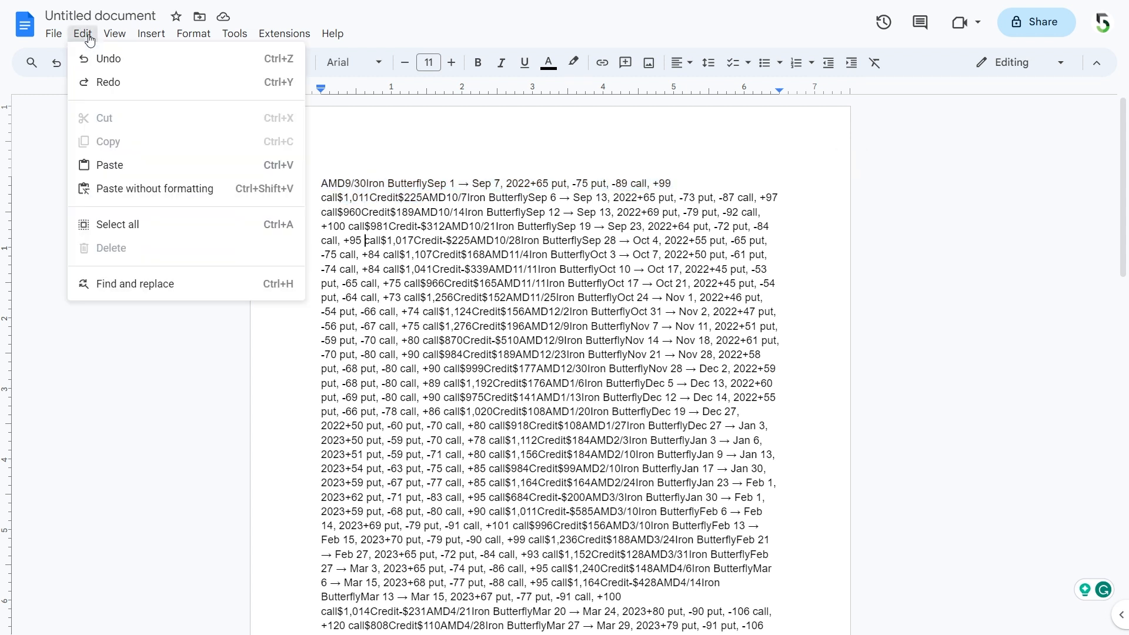
pyautogui.click(136, 283)
pyautogui.write('AMD')
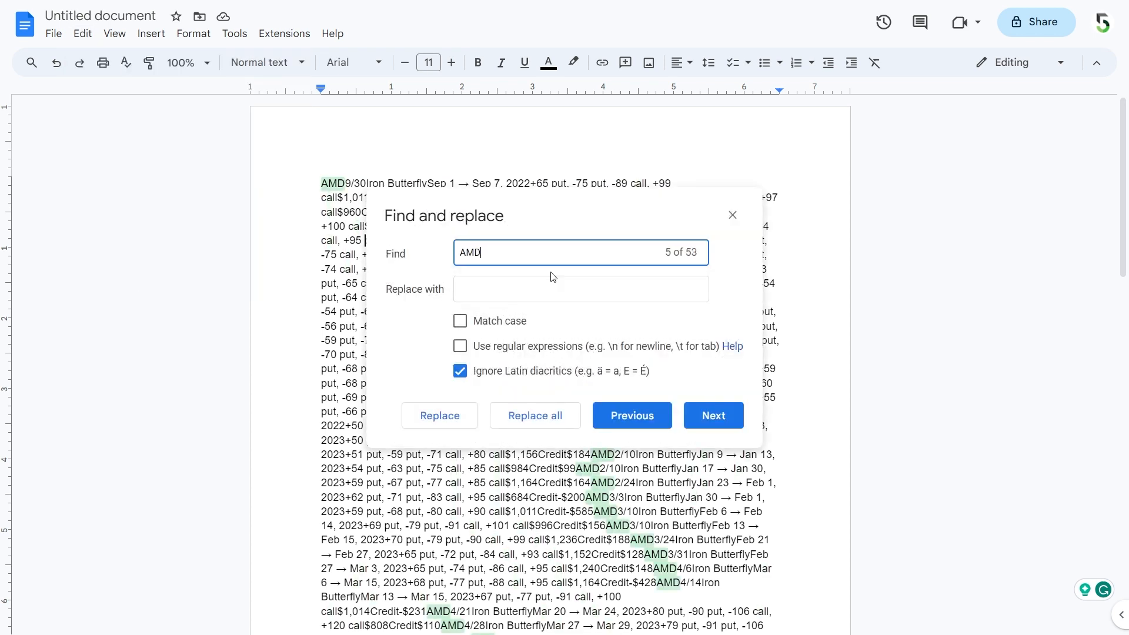
pyautogui.click(551, 275)
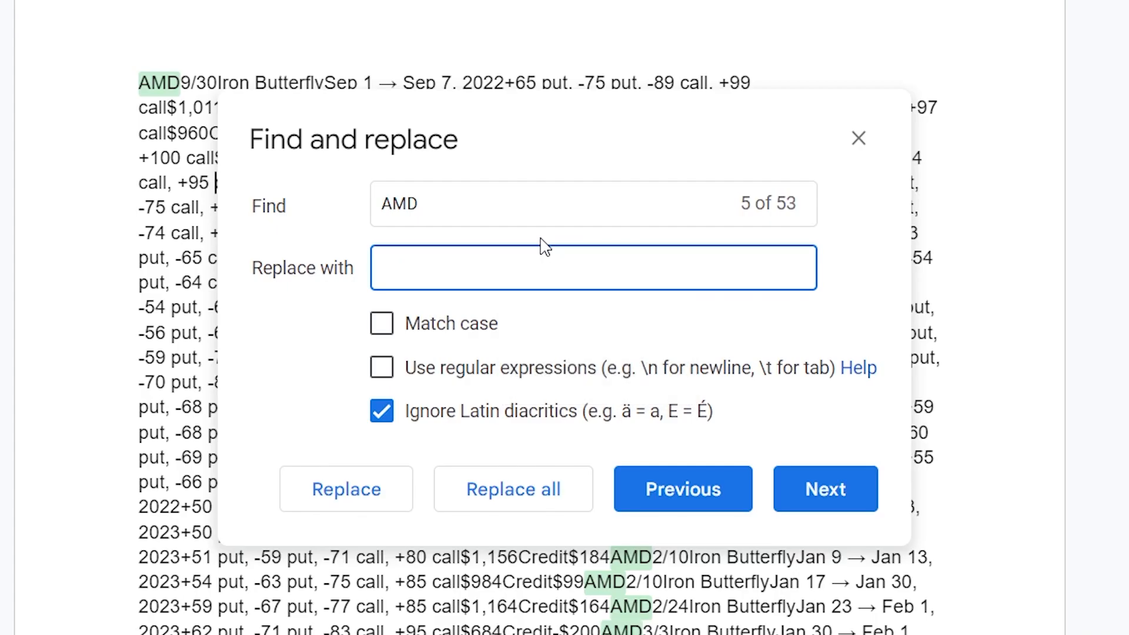
pyautogui.write('*AMD')
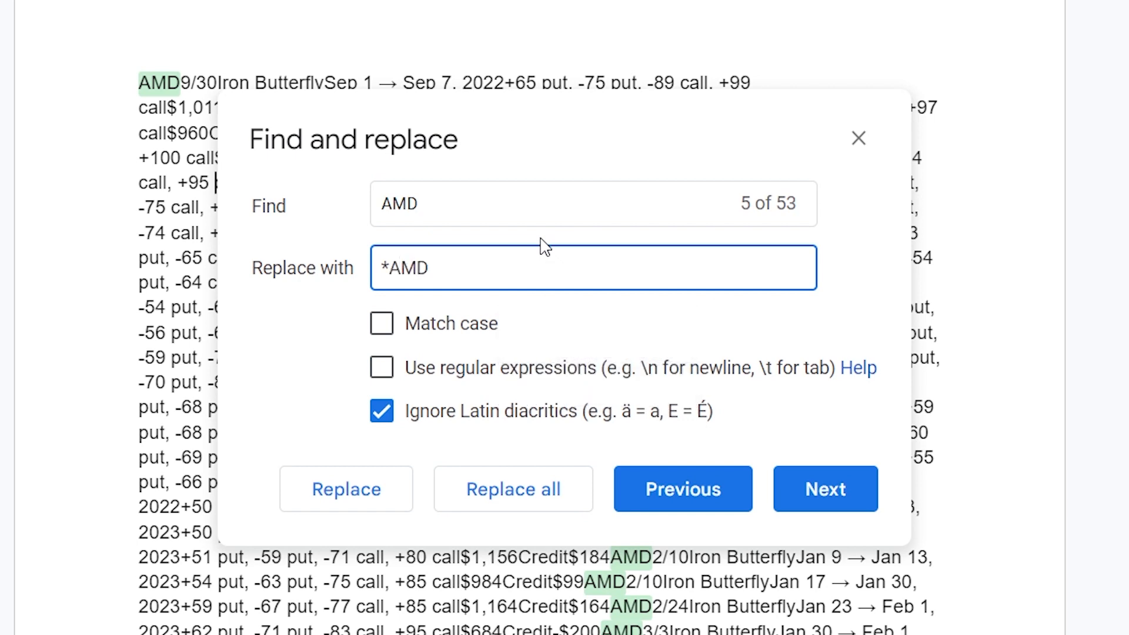
pyautogui.click(543, 490)
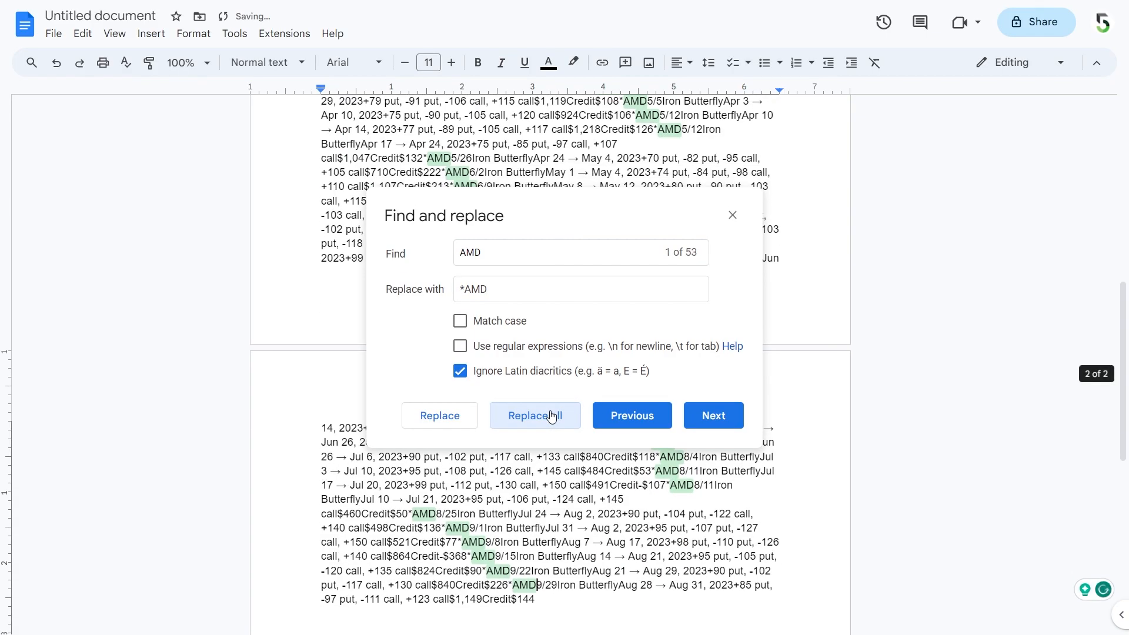
pyautogui.click(713, 415)
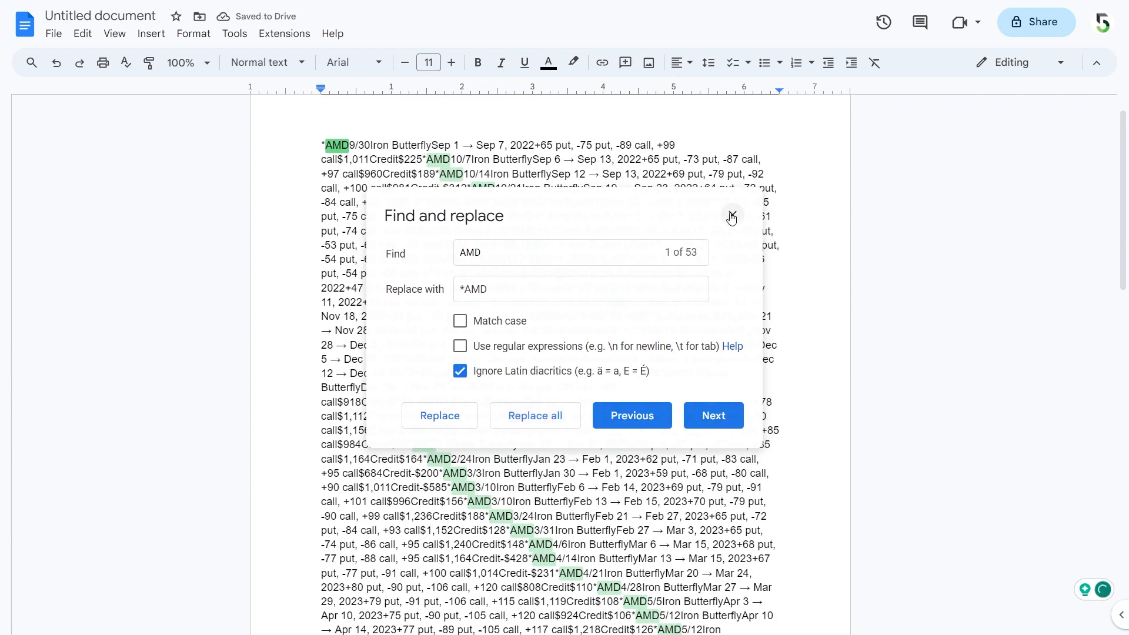
pyautogui.click(732, 215)
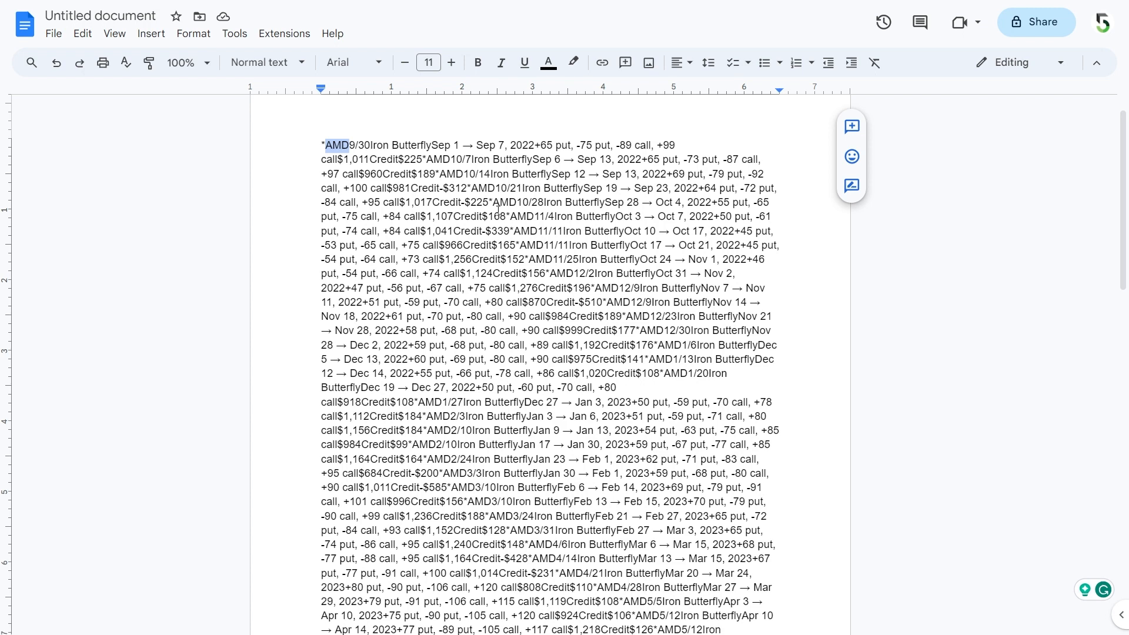
# - Download the document as a plain text file
pyautogui.click(54, 34)
pyautogui.moveTo(123, 196)
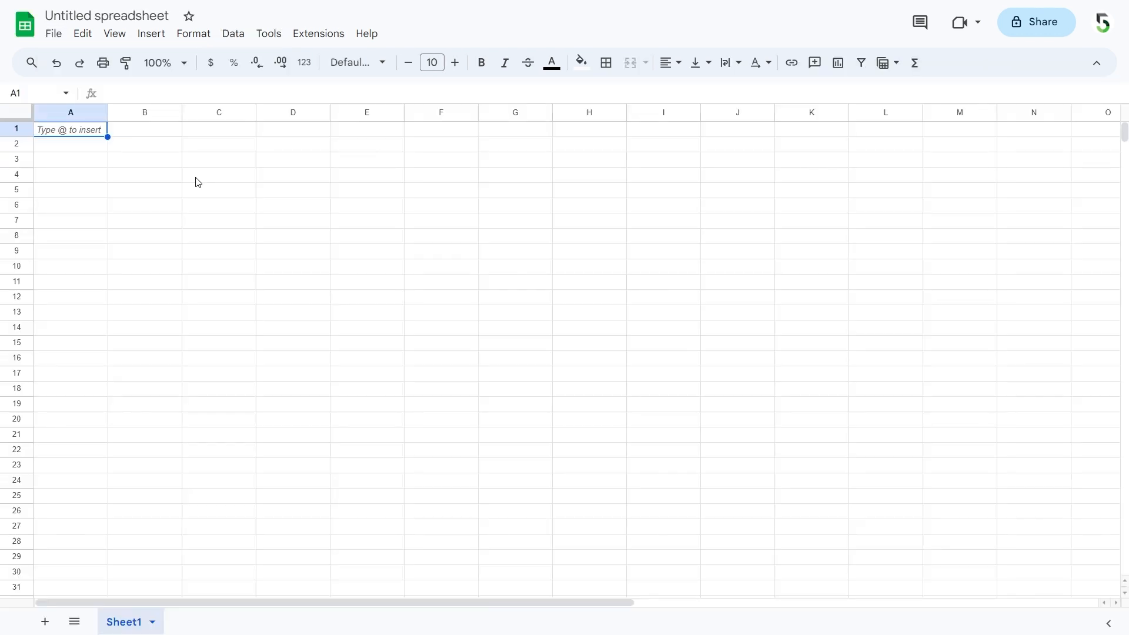
# - In a blank Google Sheets spreadsheet, import the file "Untitled document (1).txt" by upload, replacing the spreadsheet, with "*" as custom separator
pyautogui.click(54, 34)
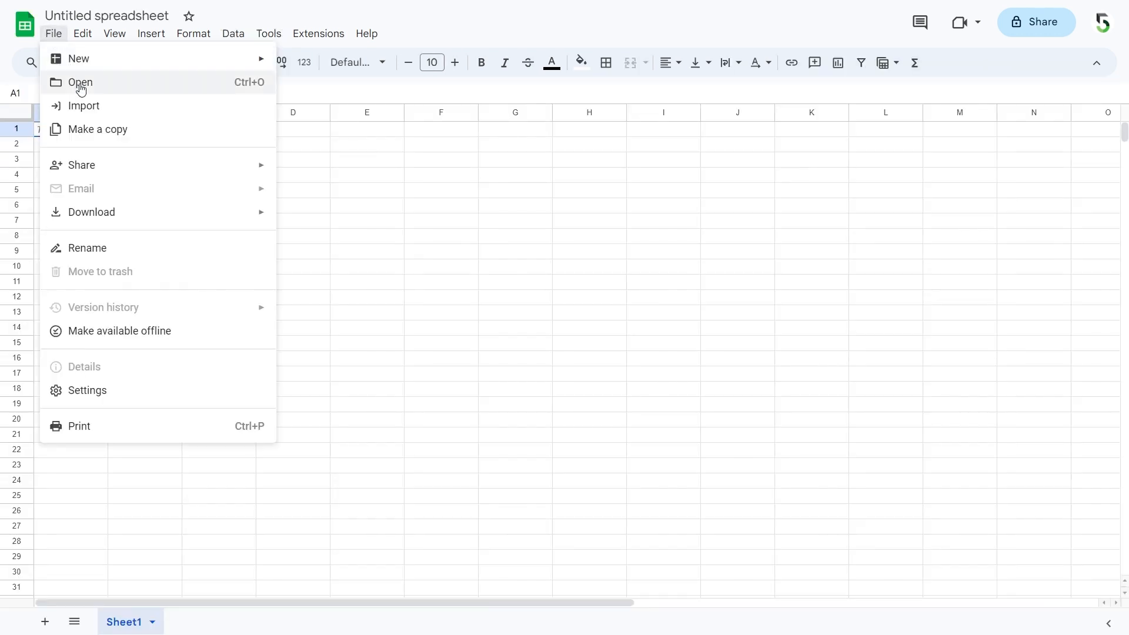
pyautogui.click(84, 106)
pyautogui.click(447, 151)
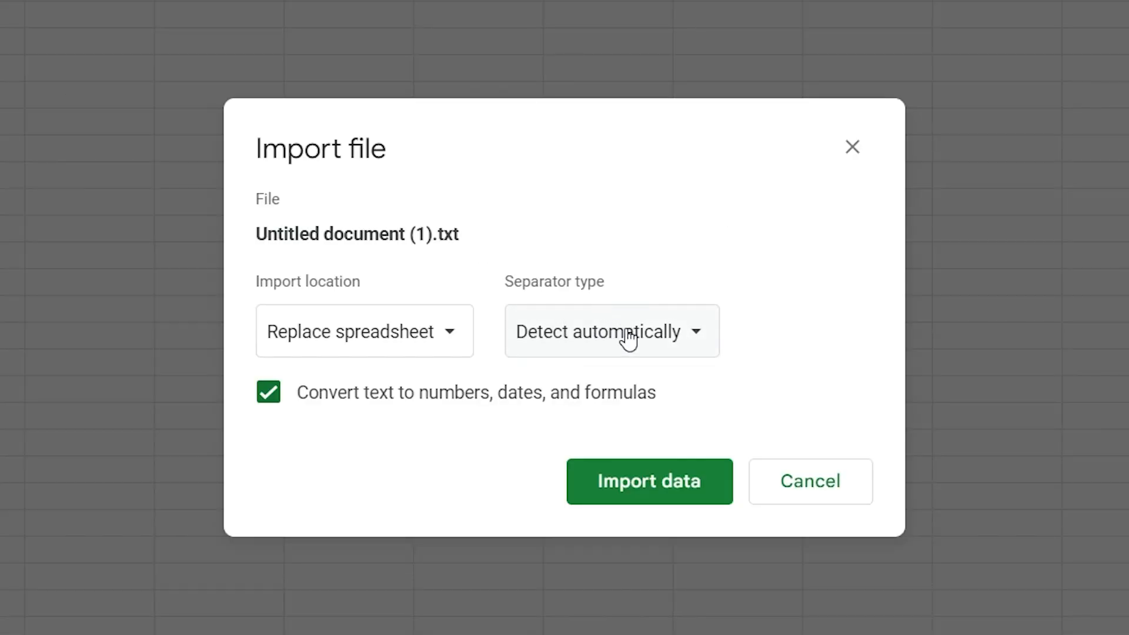
pyautogui.click(630, 340)
pyautogui.click(624, 446)
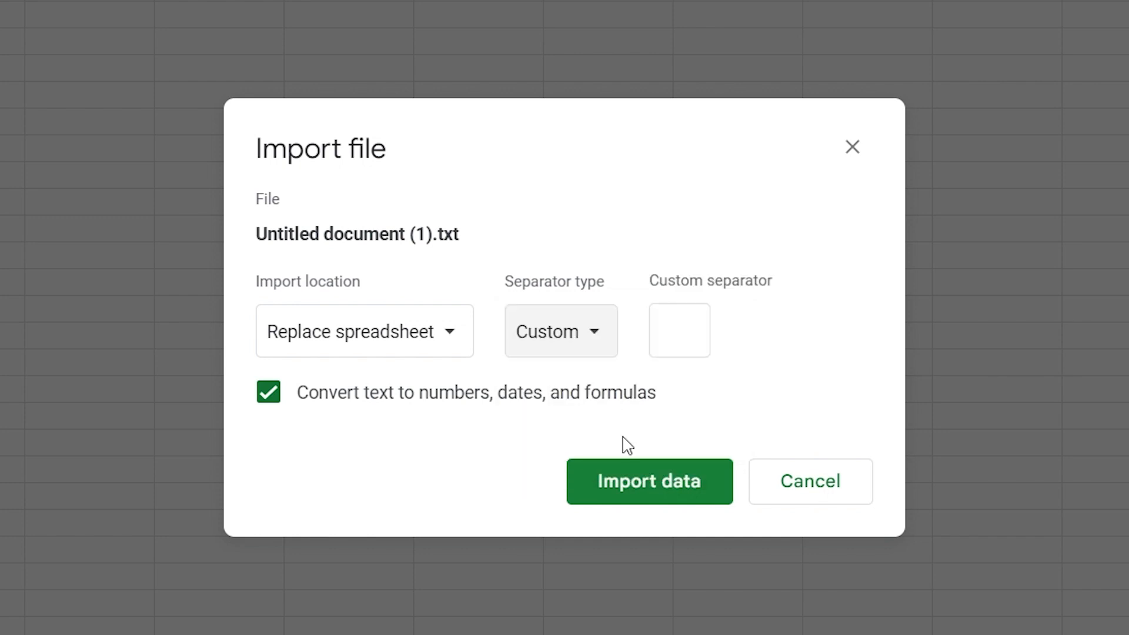
pyautogui.click(700, 318)
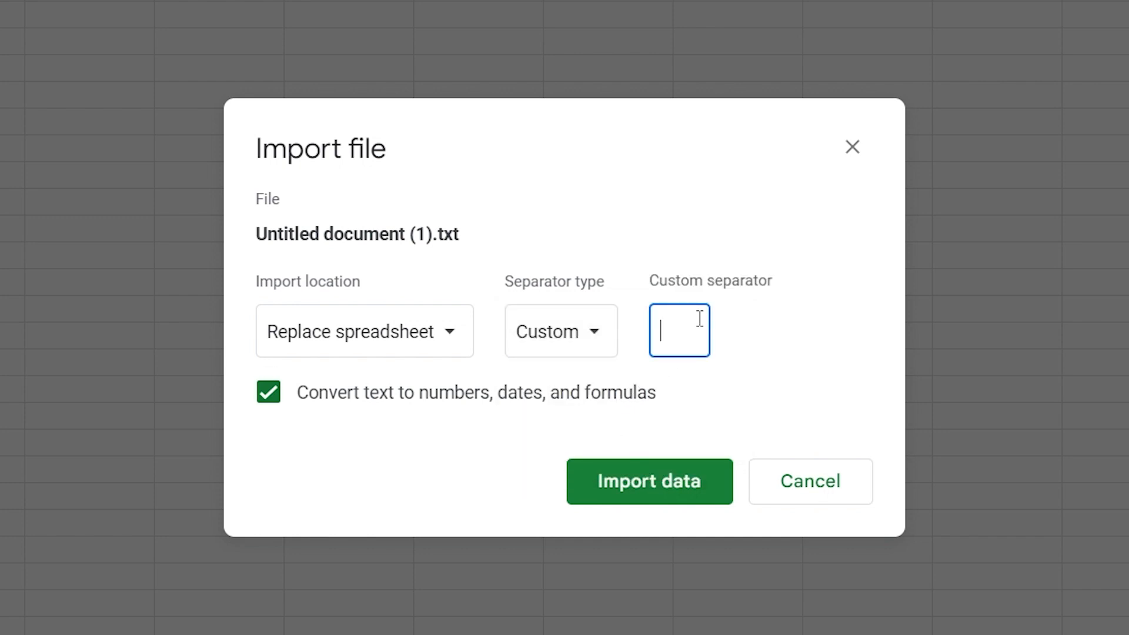
pyautogui.write('*')
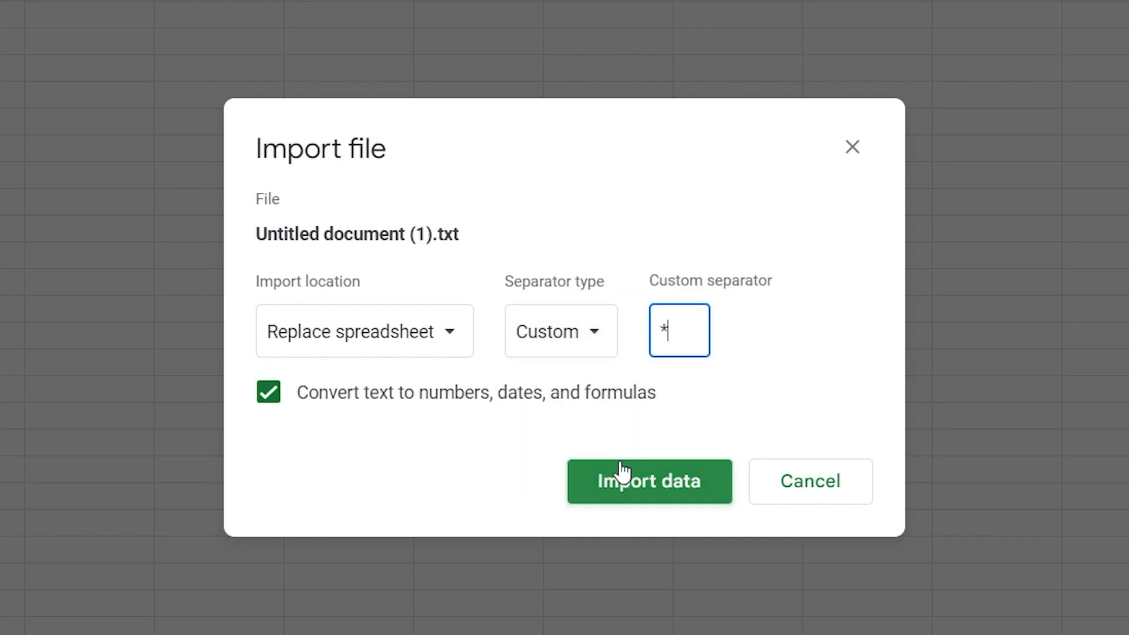
pyautogui.click(630, 488)
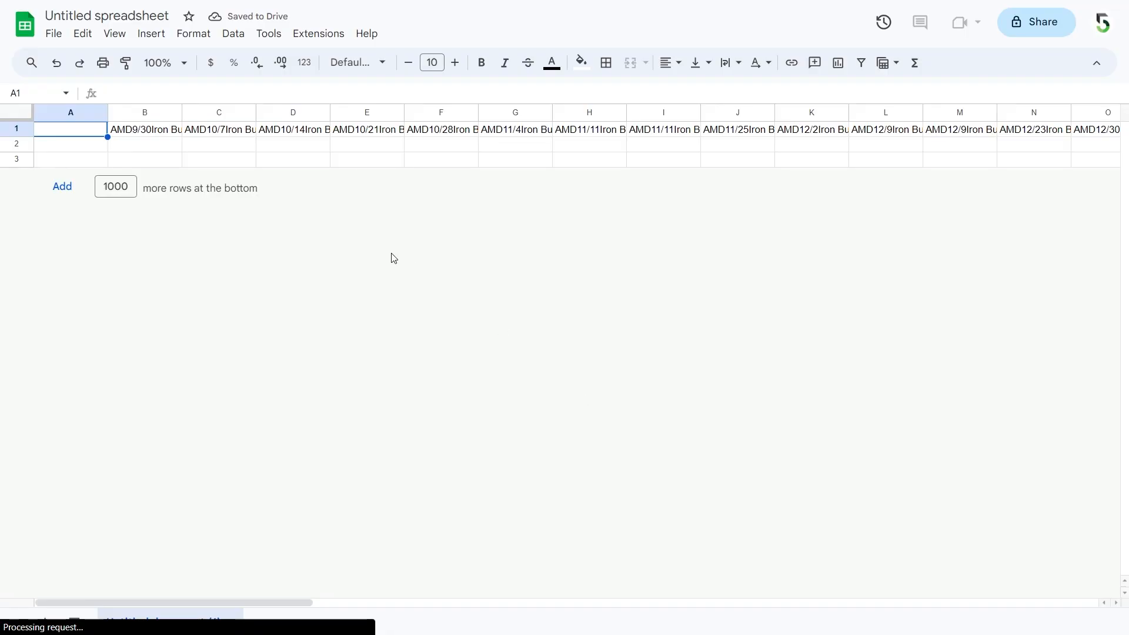
# - Check the imported trades in row 1 cell by cell from B1, then look through to the last column and back
pyautogui.click(154, 135)
pyautogui.press('Right')
pyautogui.press('Right')
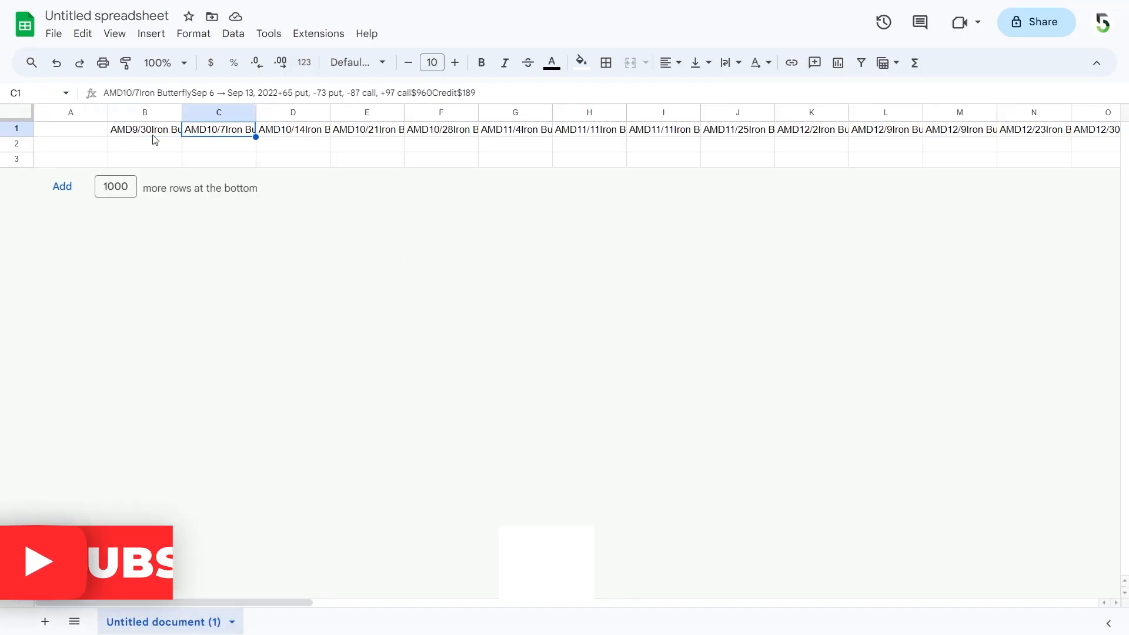
pyautogui.press('Right')
pyautogui.press('Right')
pyautogui.press('Right')
pyautogui.press('Right')
pyautogui.press('Right')
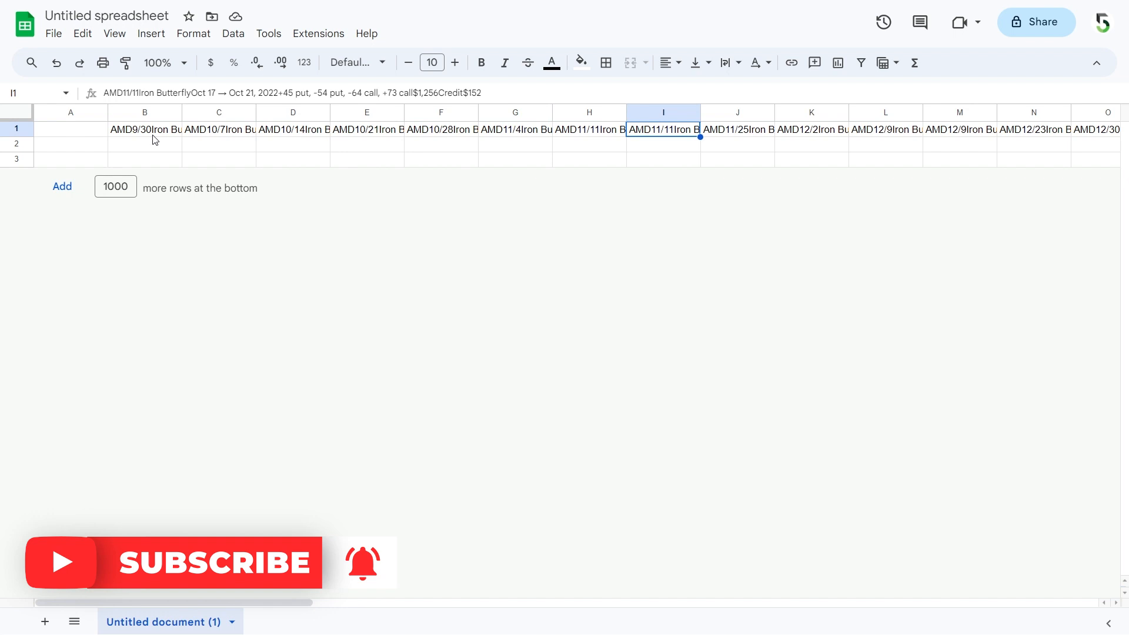
pyautogui.hscroll(15, 156, 140)
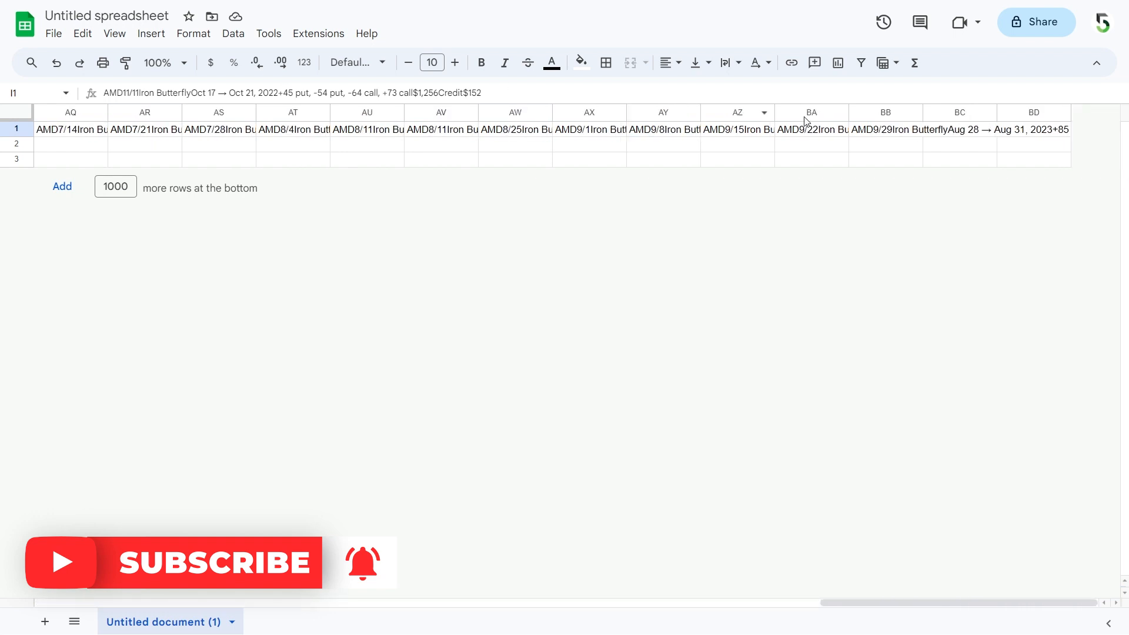
pyautogui.hscroll(-15, 724, 154)
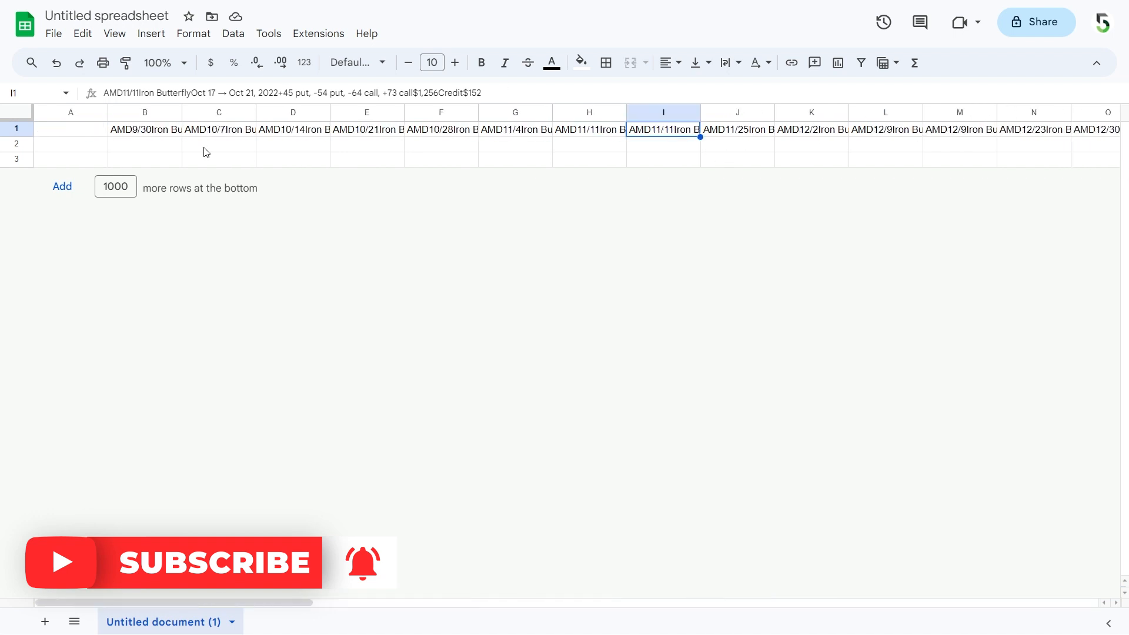
# - Select the trade cells B1:BD1 in row 1 and copy them
pyautogui.click(153, 136)
pyautogui.hotkey('shift', 'Right')
pyautogui.hotkey('shift', 'Right')
pyautogui.hotkey('shift', 'Right')
pyautogui.hotkey('shift', 'Right')
pyautogui.hotkey('shift', 'Right')
pyautogui.hotkey('shift', 'Right')
pyautogui.hotkey('shift', 'Right')
pyautogui.hotkey('shift', 'Right')
pyautogui.hotkey('shift', 'Right')
pyautogui.hotkey('shift', 'Right')
pyautogui.hotkey('shift', 'Right')
pyautogui.hotkey('shift', 'Right')
pyautogui.hotkey('shift', 'Right')
pyautogui.hotkey('shift', 'Right')
pyautogui.hotkey('shift', 'Right')
pyautogui.hotkey('shift', 'Right')
pyautogui.hotkey('shift', 'Right')
pyautogui.hotkey('shift', 'Right')
pyautogui.hotkey('shift', 'Right')
pyautogui.hotkey('shift', 'Right')
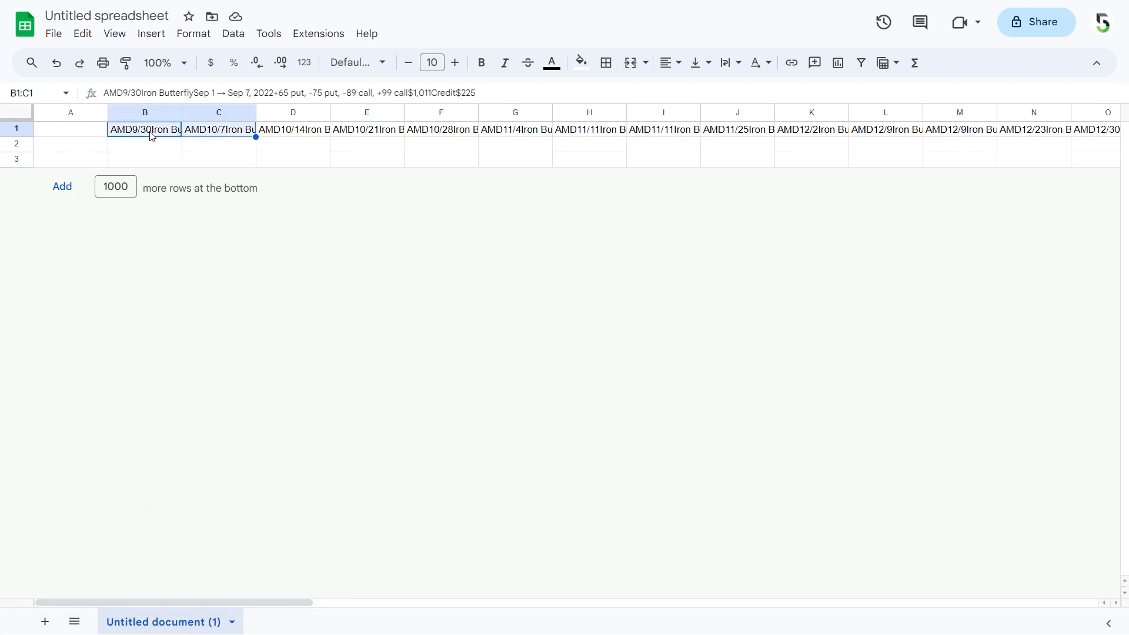
pyautogui.hotkey('shift', 'Right')
pyautogui.hotkey('shift', 'Right')
pyautogui.hotkey('shift', 'Right')
pyautogui.hotkey('shift', 'Right')
pyautogui.hotkey('shift', 'Right')
pyautogui.hotkey('shift', 'Right')
pyautogui.hotkey('shift', 'Right')
pyautogui.hotkey('shift', 'Right')
pyautogui.hotkey('shift', 'Right')
pyautogui.hotkey('shift', 'Right')
pyautogui.hotkey('shift', 'Right')
pyautogui.hotkey('shift', 'Right')
pyautogui.hotkey('shift', 'Right')
pyautogui.hotkey('shift', 'Right')
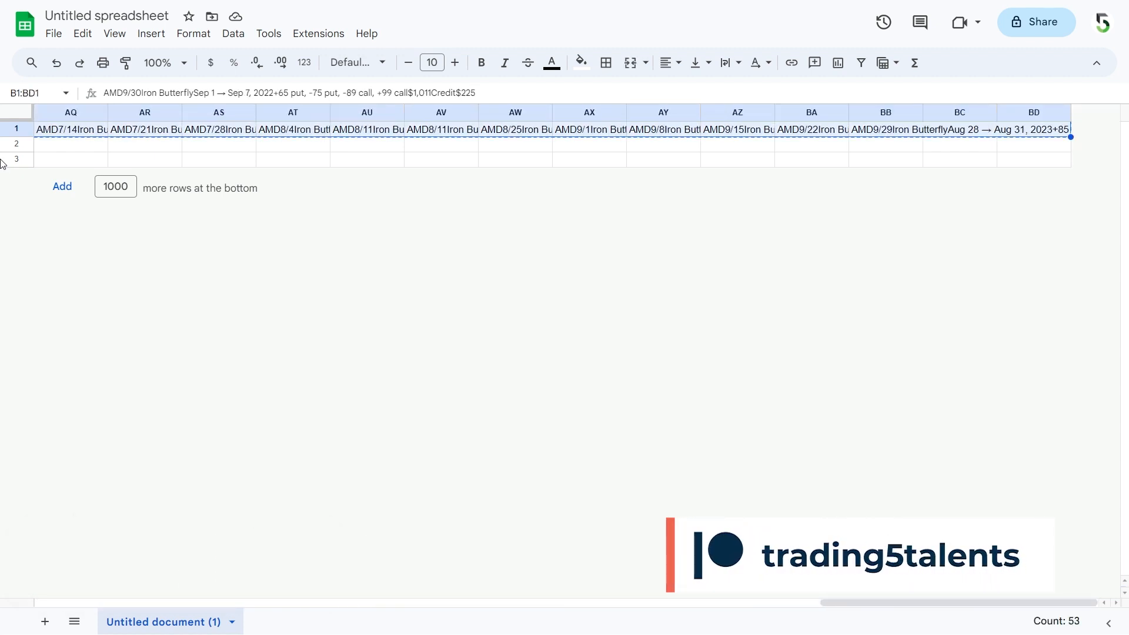
pyautogui.hscroll(-15, 177, 173)
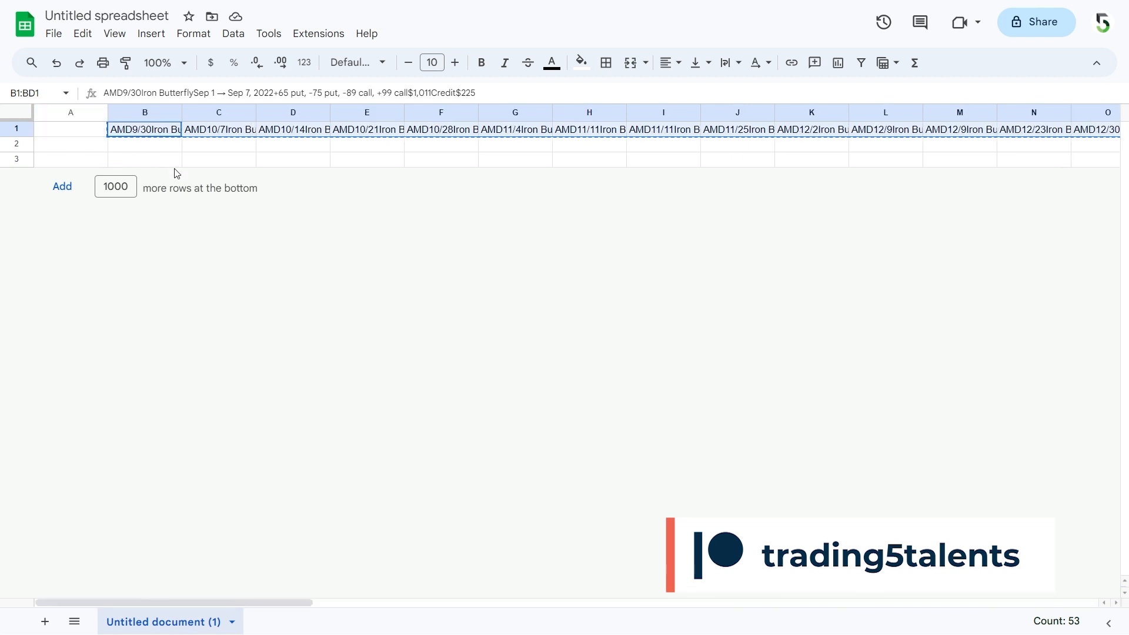
# - Paste the copied trades transposed into column A, starting at cell A1
pyautogui.click(83, 130)
pyautogui.click(83, 34)
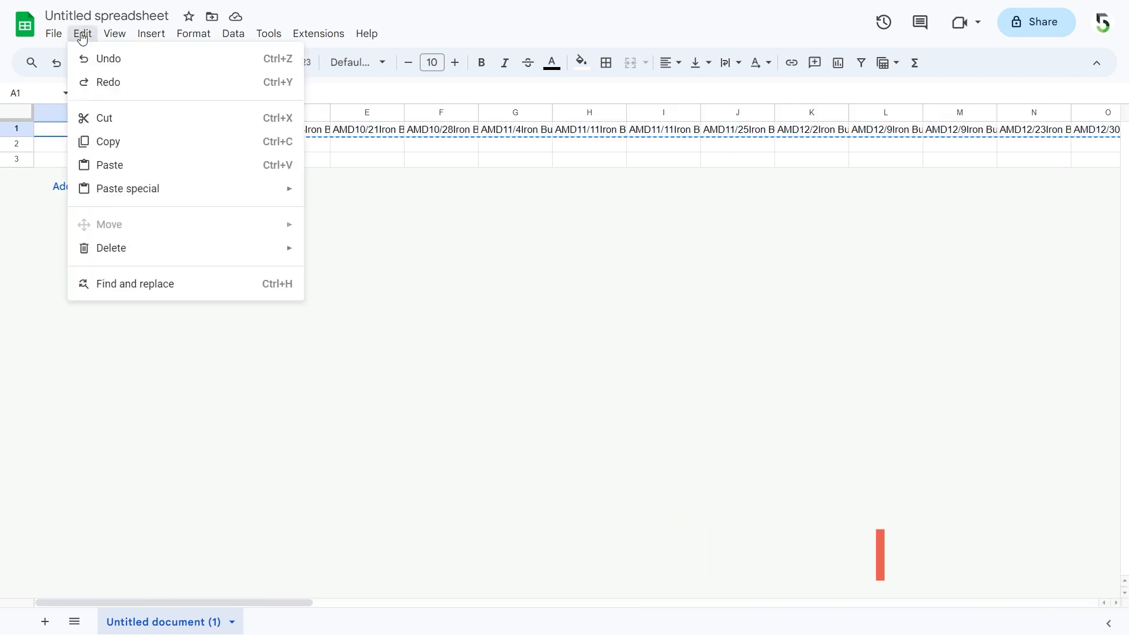
pyautogui.moveTo(178, 190)
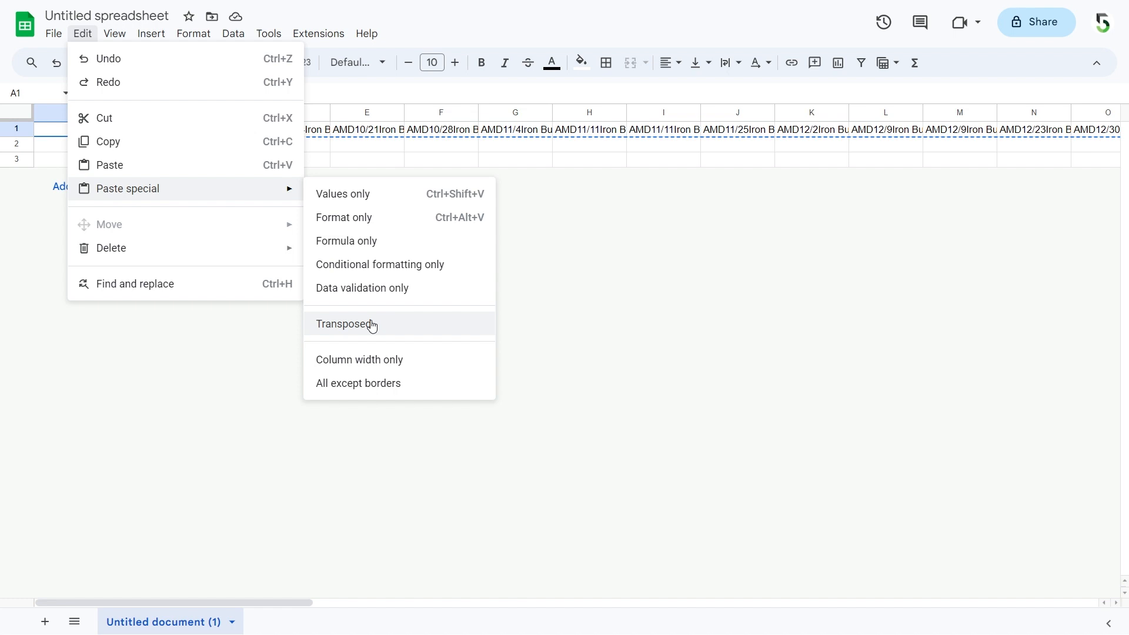
pyautogui.click(411, 326)
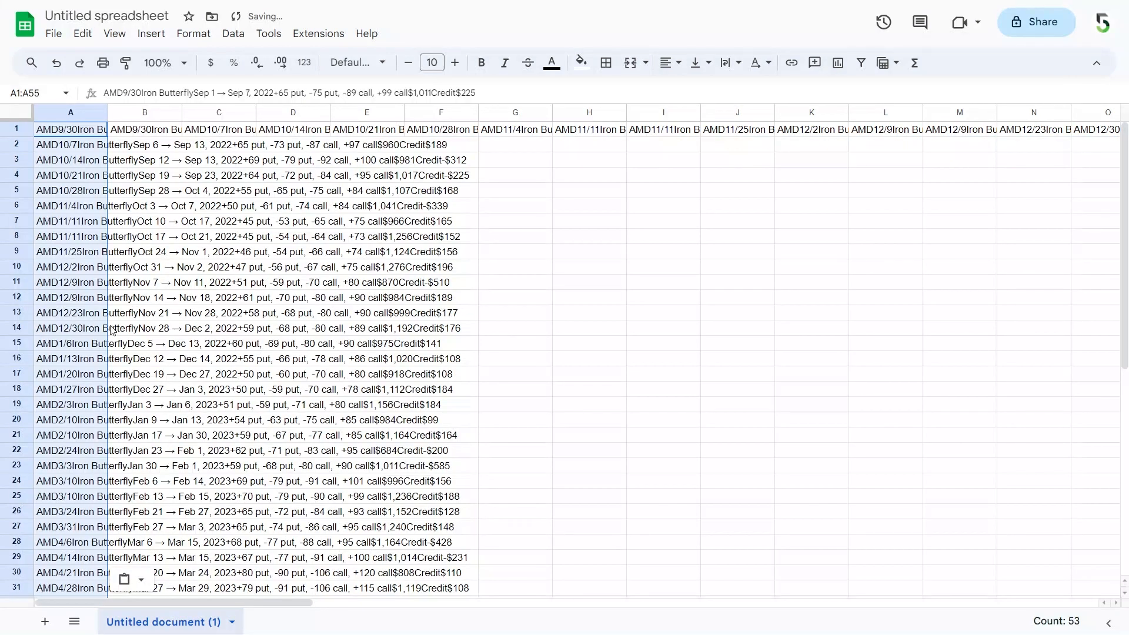
# - Delete the contents of the original trade cells B1:BD1 in row 1
pyautogui.click(139, 131)
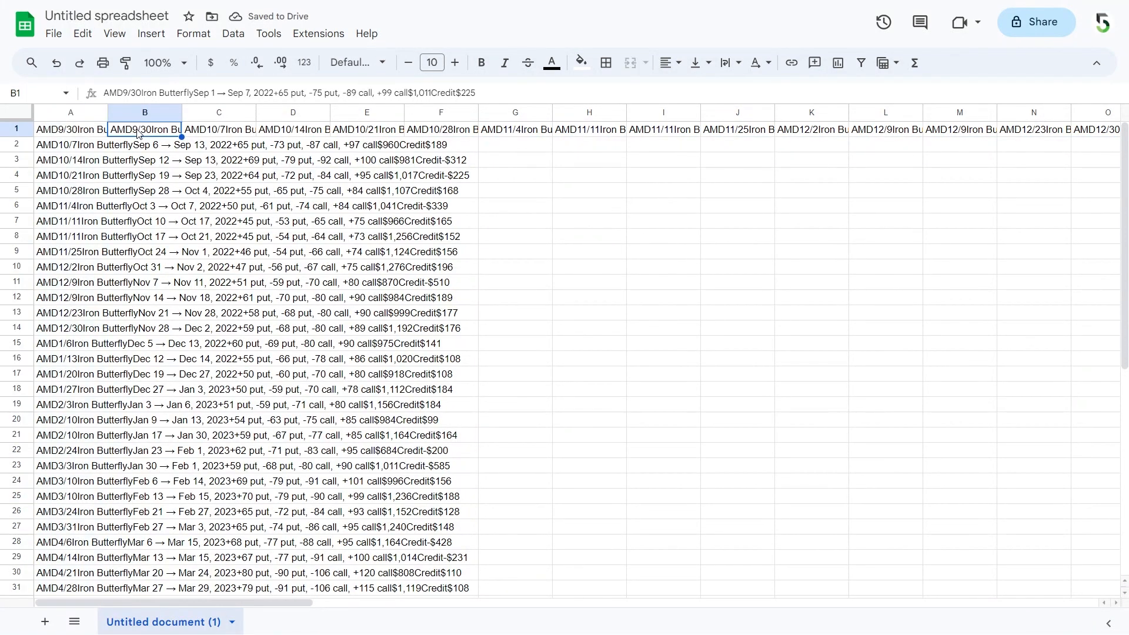
pyautogui.hotkey('shift', 'Right')
pyautogui.hotkey('shift', 'Right')
pyautogui.hotkey('shift', 'Right')
pyautogui.hotkey('shift', 'Right')
pyautogui.hotkey('shift', 'Right')
pyautogui.hotkey('shift', 'Right')
pyautogui.hotkey('shift', 'Right')
pyautogui.hotkey('shift', 'Right')
pyautogui.hotkey('shift', 'Right')
pyautogui.hotkey('shift', 'Right')
pyautogui.hotkey('shift', 'Right')
pyautogui.hotkey('shift', 'Right')
pyautogui.hotkey('shift', 'Right')
pyautogui.hotkey('shift', 'Right')
pyautogui.hotkey('shift', 'Right')
pyautogui.hotkey('shift', 'Right')
pyautogui.hotkey('shift', 'Right')
pyautogui.hotkey('shift', 'Right')
pyautogui.hotkey('shift', 'Right')
pyautogui.hotkey('shift', 'Right')
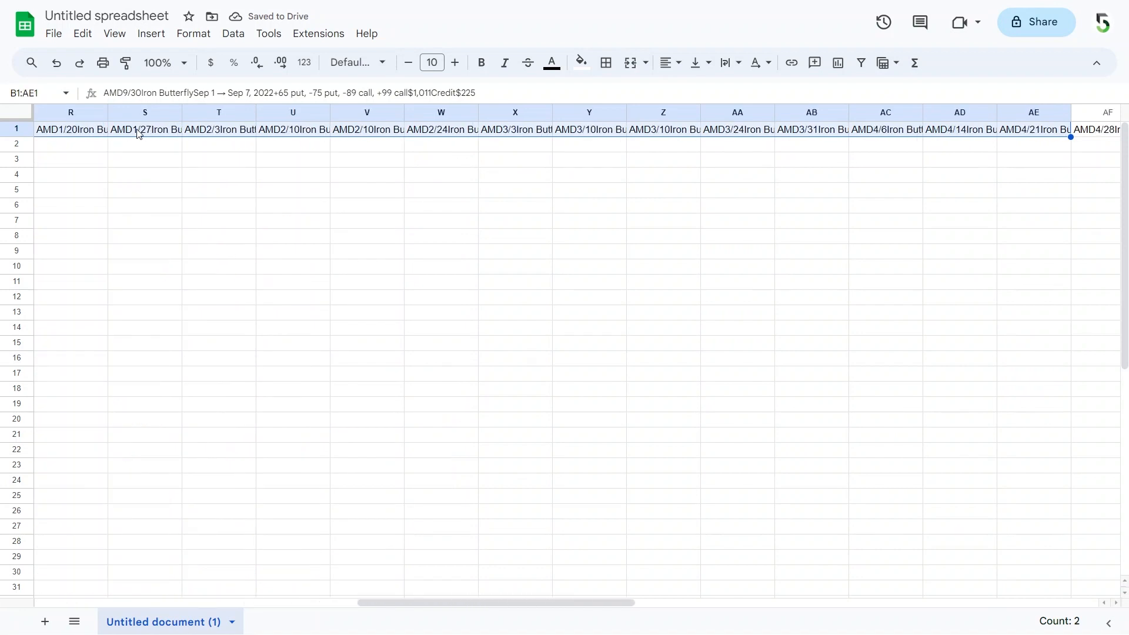
pyautogui.hotkey('shift', 'Right')
pyautogui.hotkey('shift', 'Right')
pyautogui.hotkey('shift', 'Right')
pyautogui.hotkey('shift', 'Right')
pyautogui.hotkey('shift', 'Right')
pyautogui.hotkey('shift', 'Right')
pyautogui.hotkey('shift', 'Right')
pyautogui.hotkey('shift', 'Right')
pyautogui.hotkey('shift', 'Right')
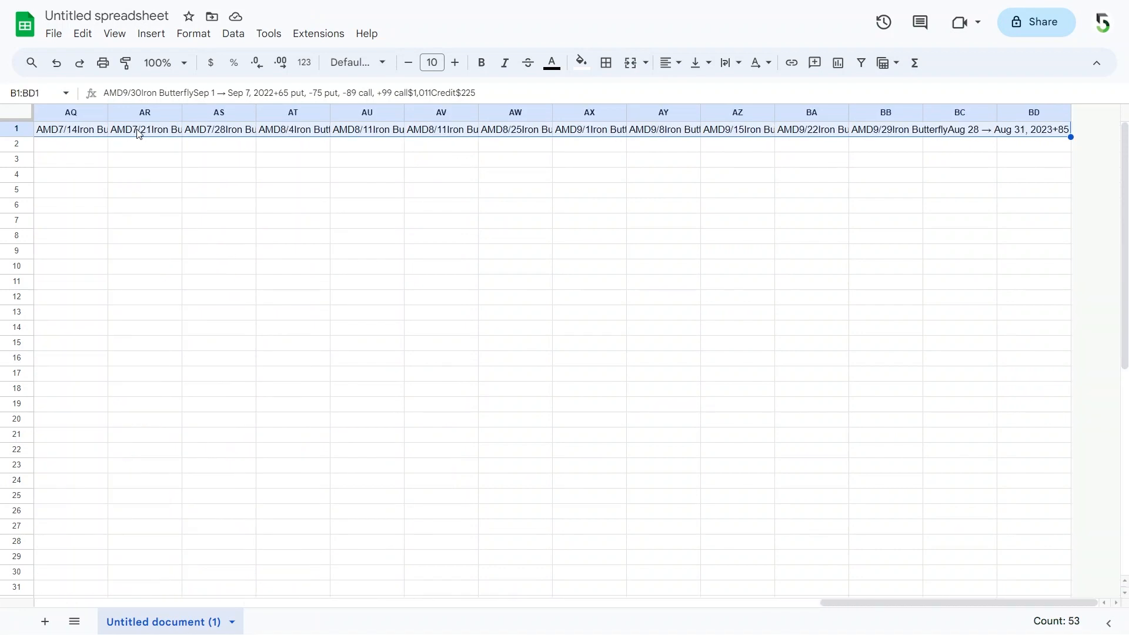
pyautogui.press('Delete')
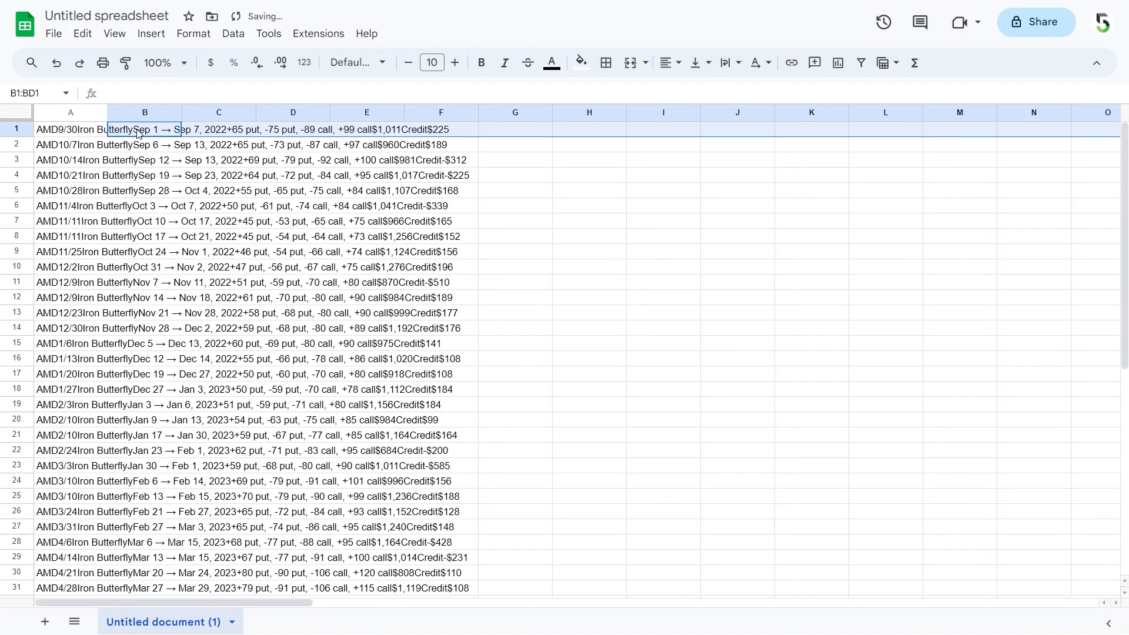
# - Fit the width of column A to its trade text
pyautogui.click(171, 135)
pyautogui.moveTo(108, 113); pyautogui.dragTo(108, 113)
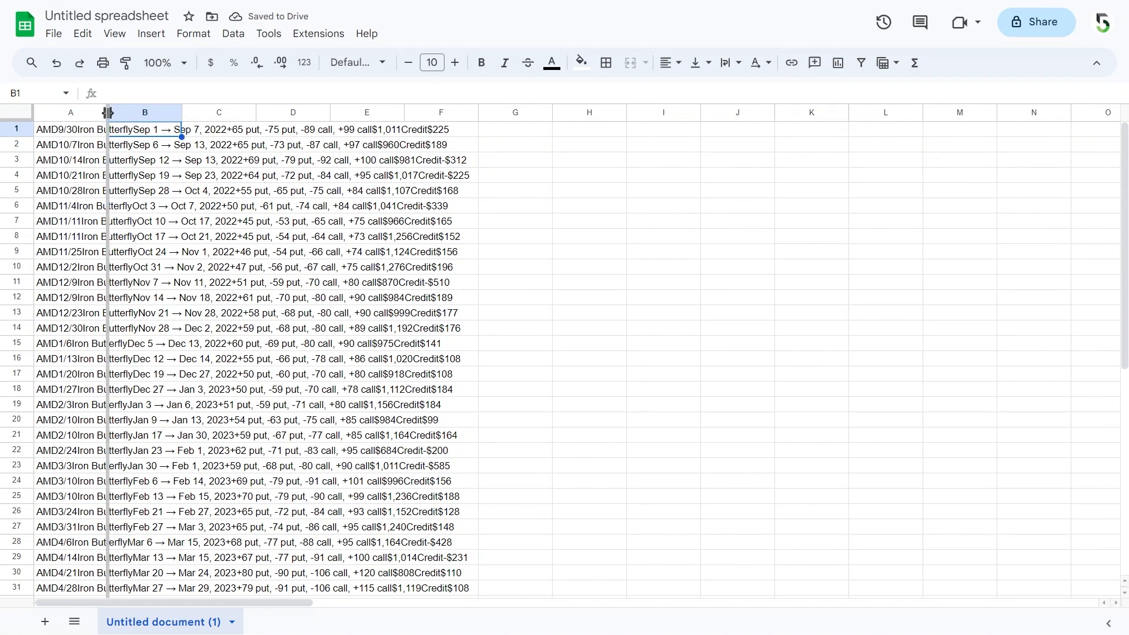
pyautogui.doubleClick(108, 113)
pyautogui.click(436, 216)
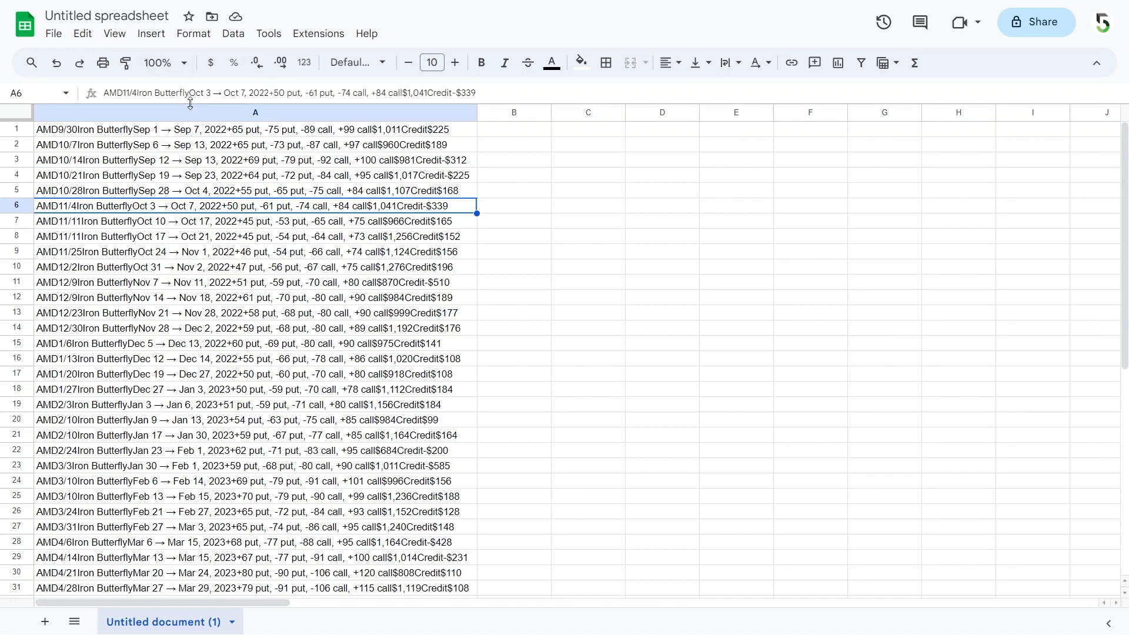
# - In column A, find every "AMD" and replace all with "AMD*"
pyautogui.click(255, 112)
pyautogui.click(85, 33)
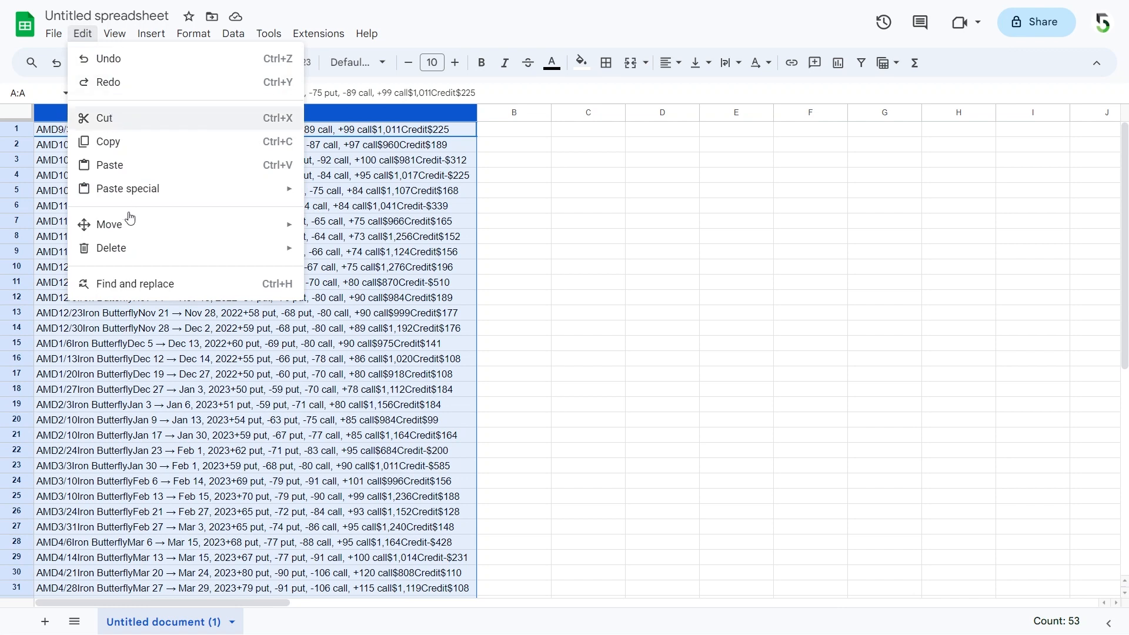
pyautogui.click(153, 287)
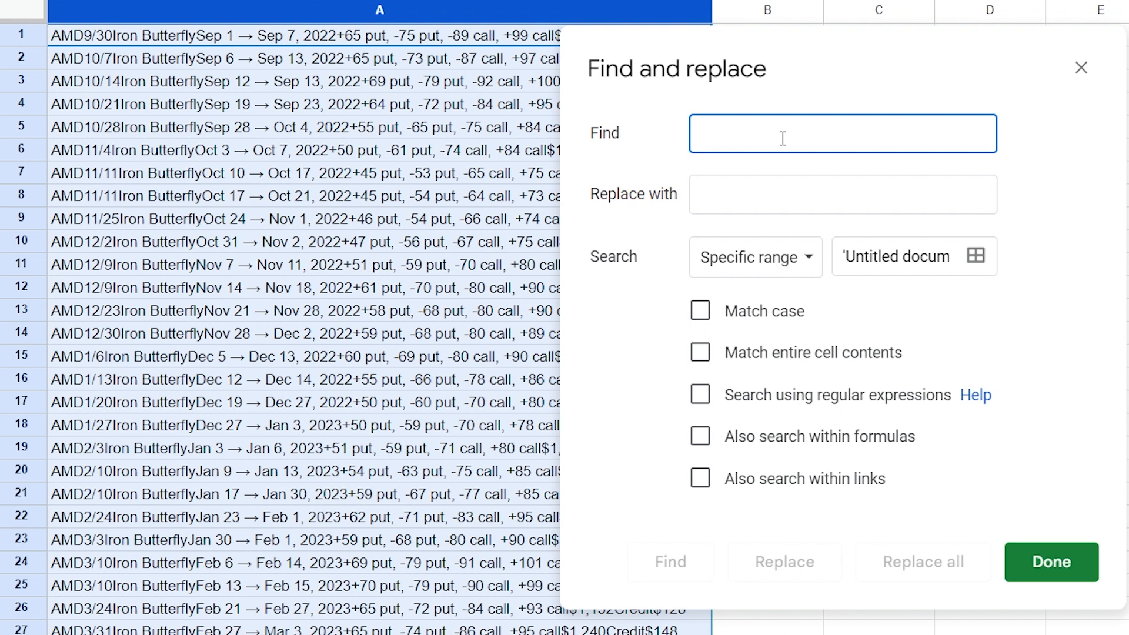
pyautogui.write('A')
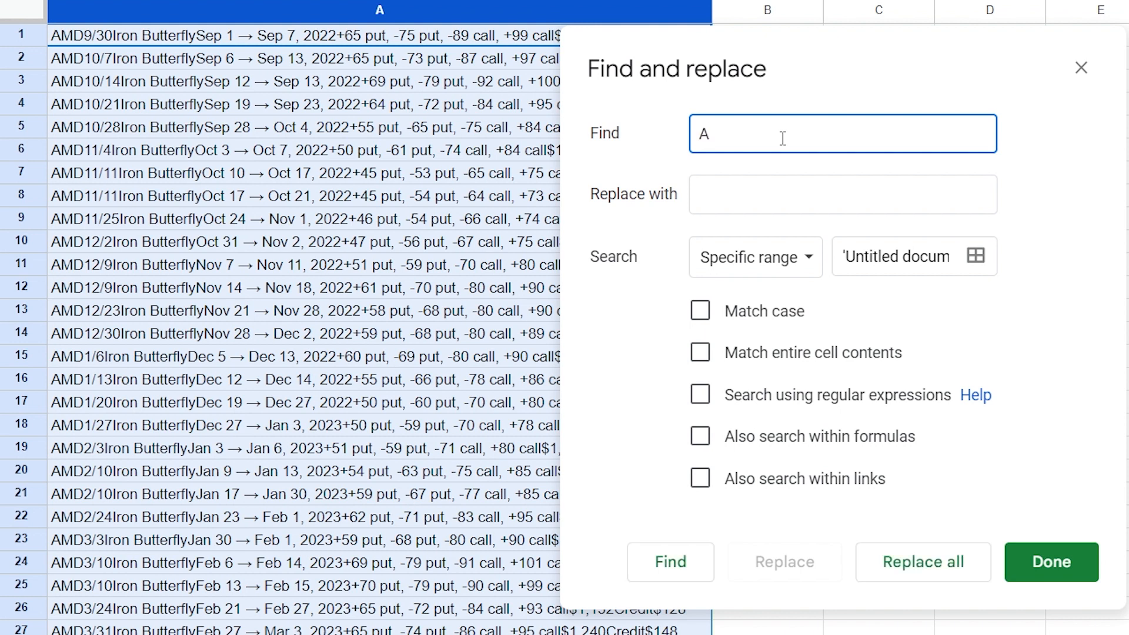
pyautogui.write('MD')
pyautogui.press('Tab')
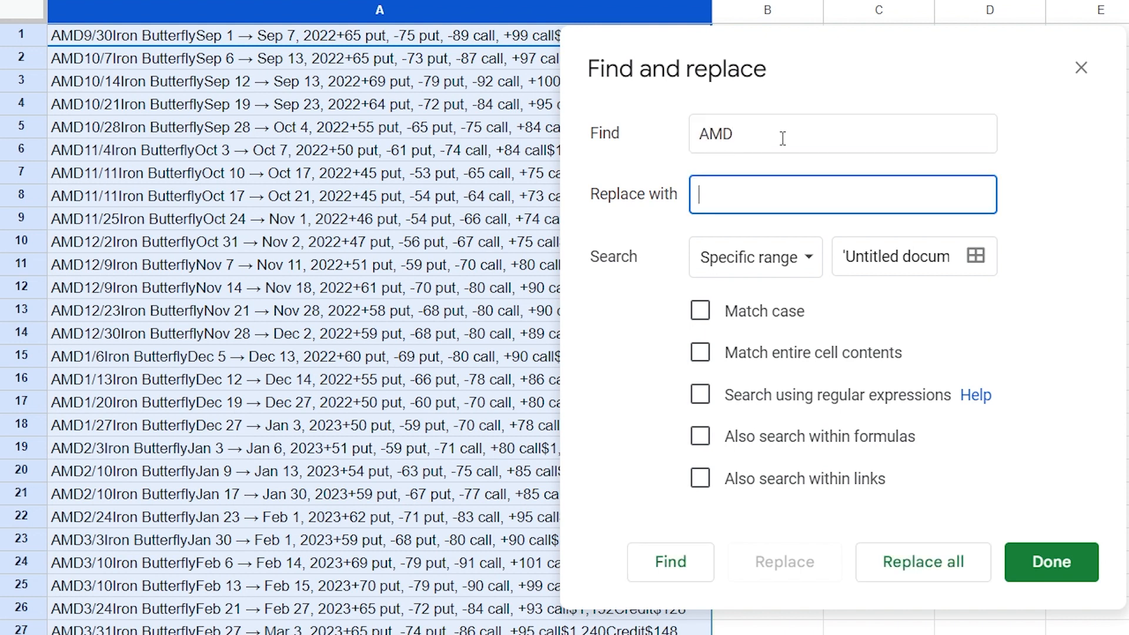
pyautogui.write('AMD*')
pyautogui.click(943, 566)
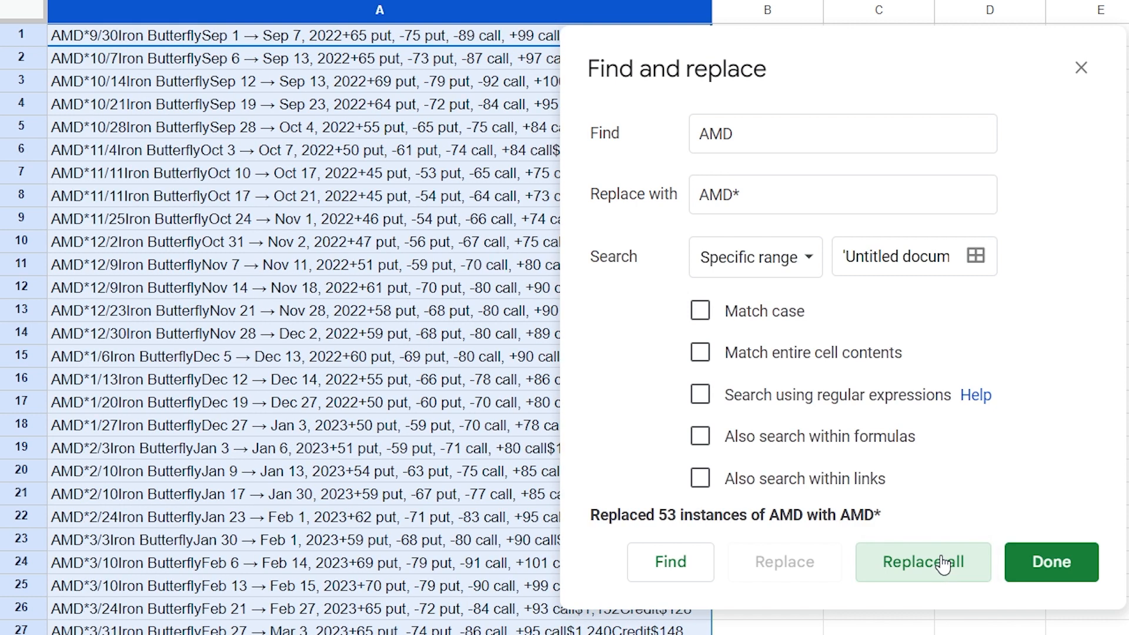
# - Replace all occurrences of "Iron" in column A with "*Iron"
pyautogui.click(778, 141)
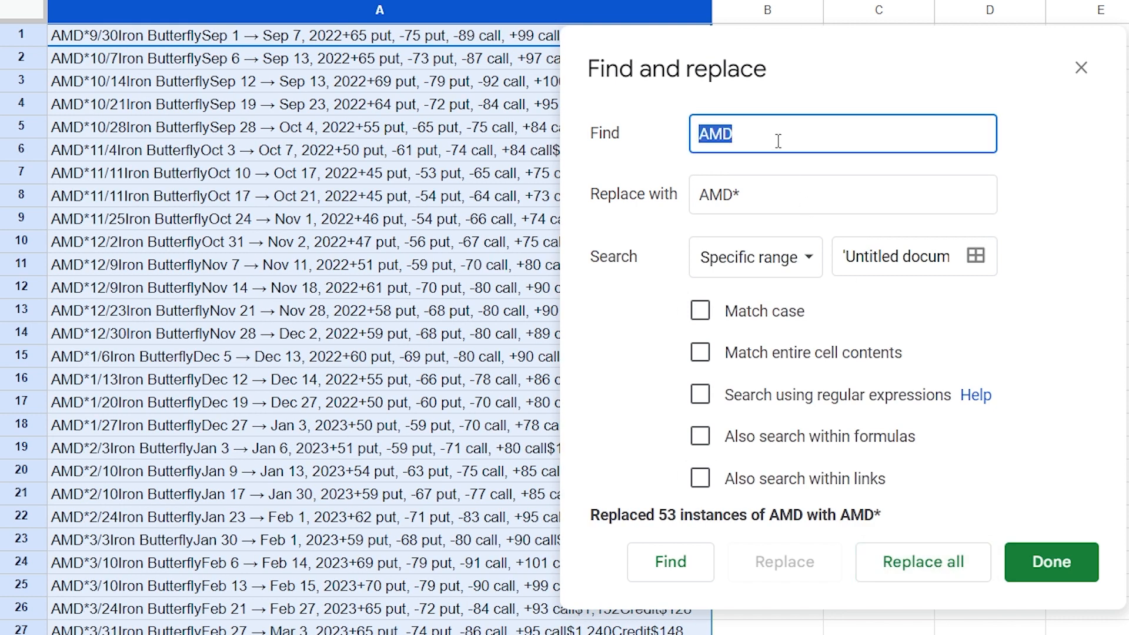
pyautogui.write('IrO')
pyautogui.press('BackSpace')
pyautogui.press('BackSpace')
pyautogui.write('ron')
pyautogui.press('Tab')
pyautogui.write('*Iron')
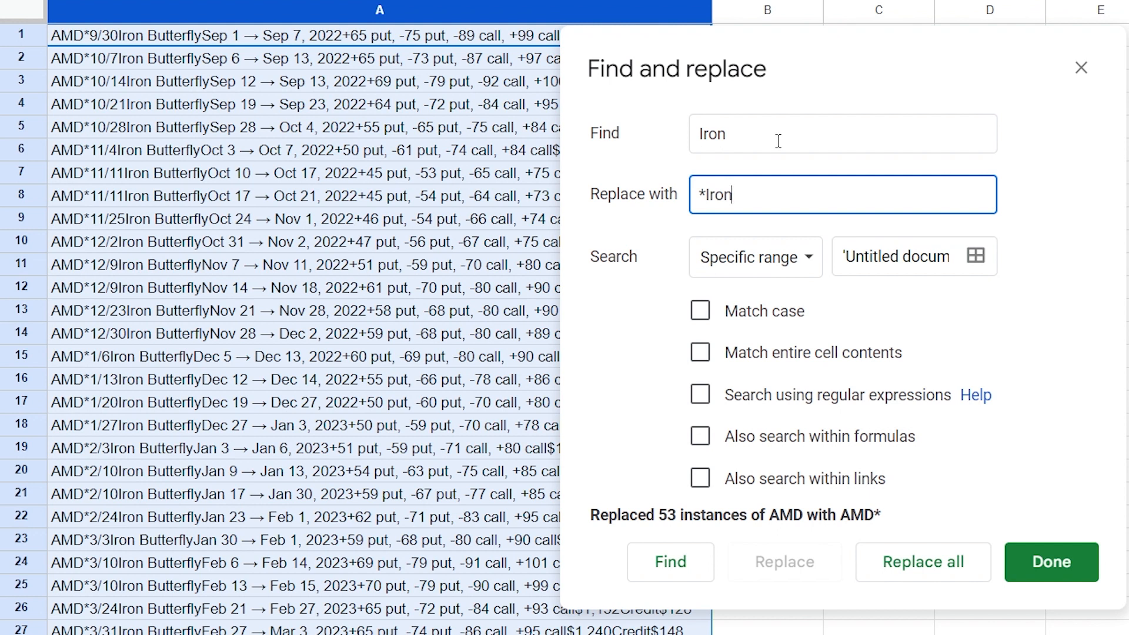
pyautogui.click(958, 575)
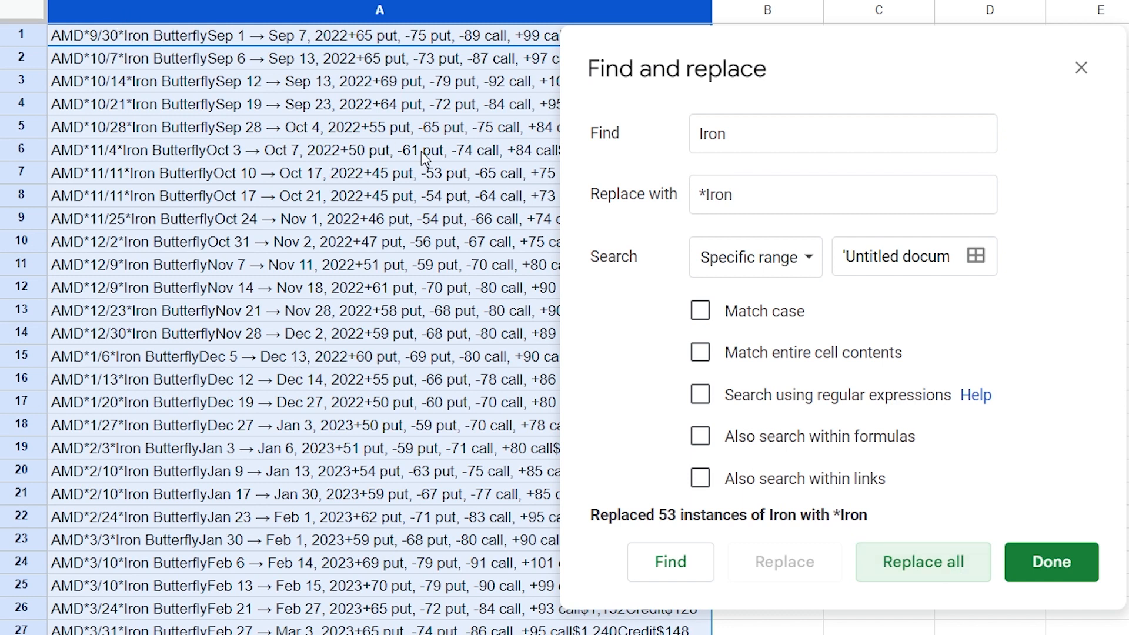
# - Replace all occurrences of "Butterfly" in column A with "Butterfly*"
pyautogui.doubleClick(750, 136)
pyautogui.write('Bytter')
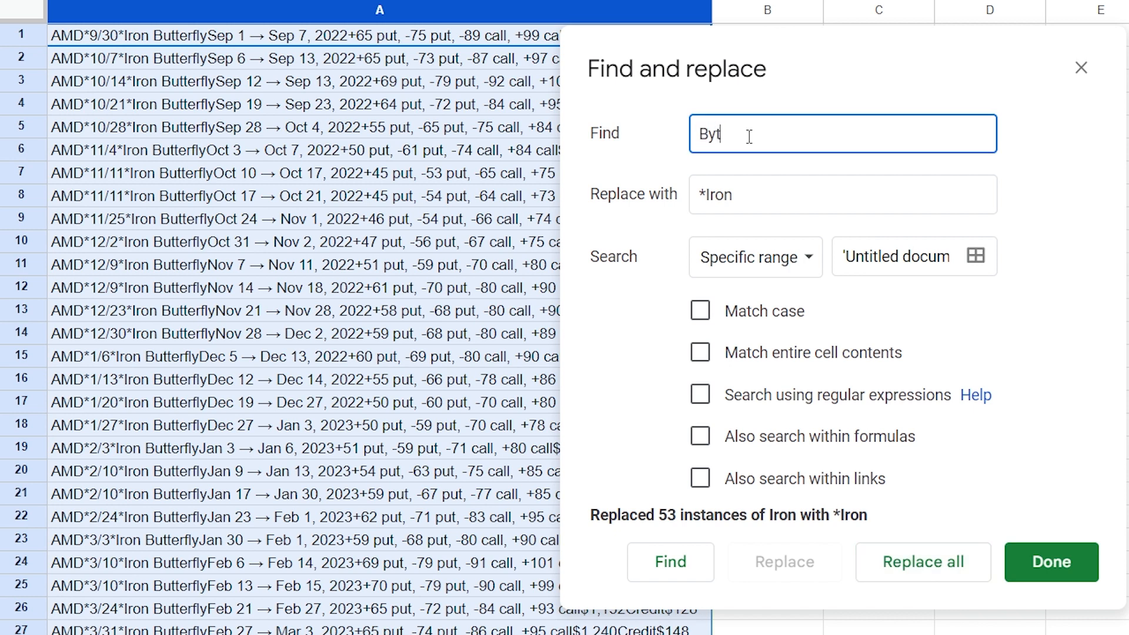
pyautogui.press('BackSpace')
pyautogui.press('BackSpace')
pyautogui.press('BackSpace')
pyautogui.press('BackSpace')
pyautogui.press('BackSpace')
pyautogui.write('utterfly')
pyautogui.press('Tab')
pyautogui.write('Butterfly*')
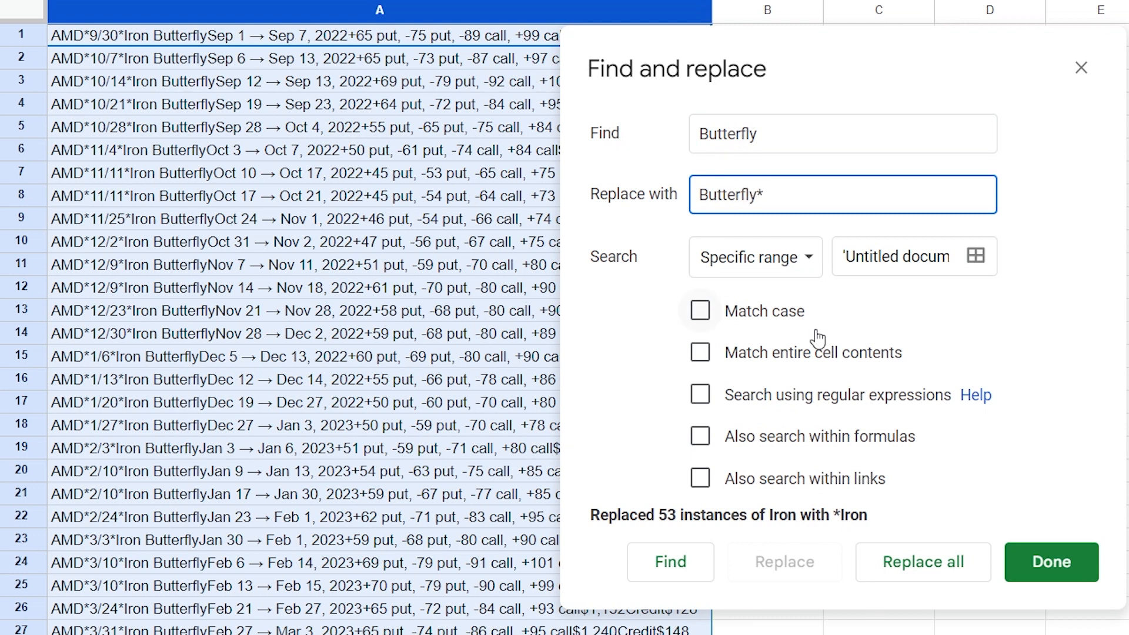
pyautogui.click(917, 558)
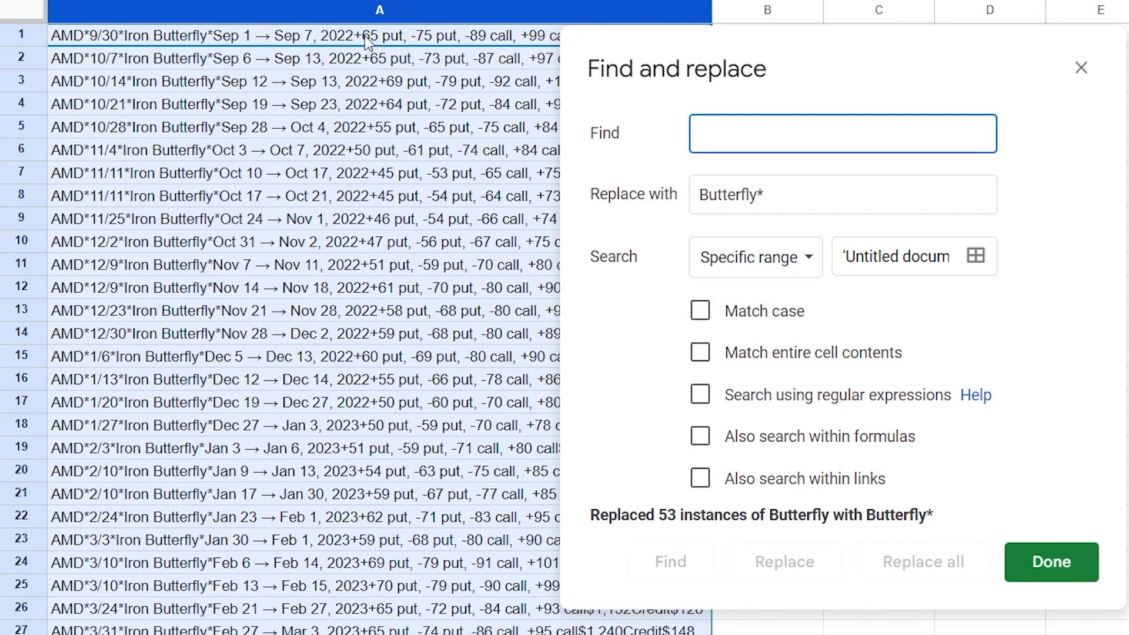
# - Replace all occurrences of "2022" in column A with "2022*" and check the rows
pyautogui.write('2')
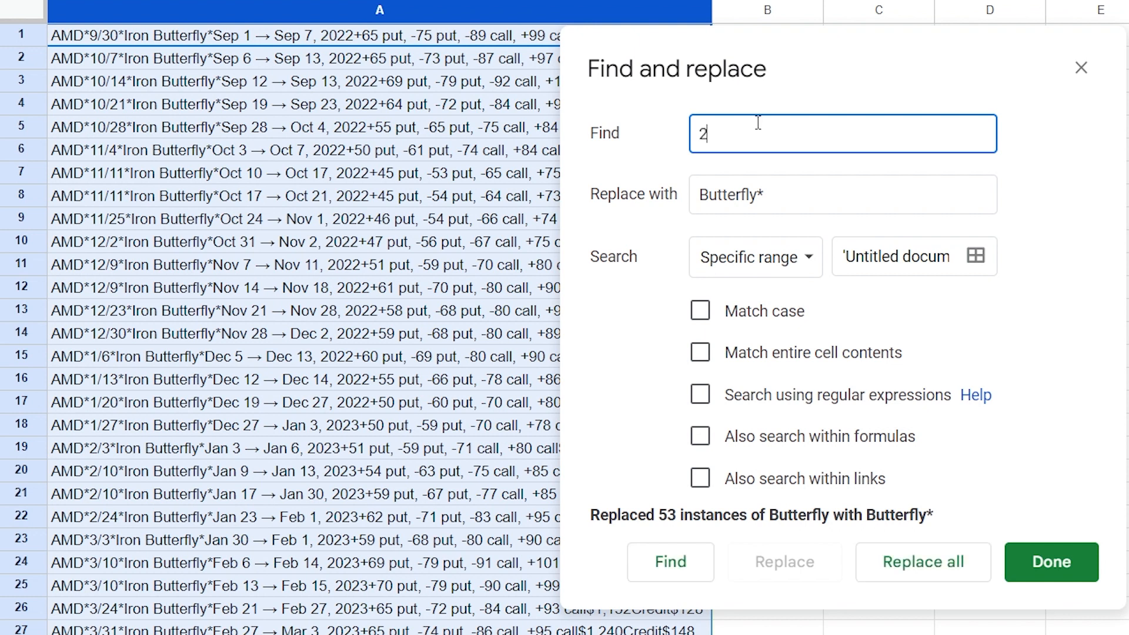
pyautogui.write('-')
pyautogui.write('-22')
pyautogui.press('Tab')
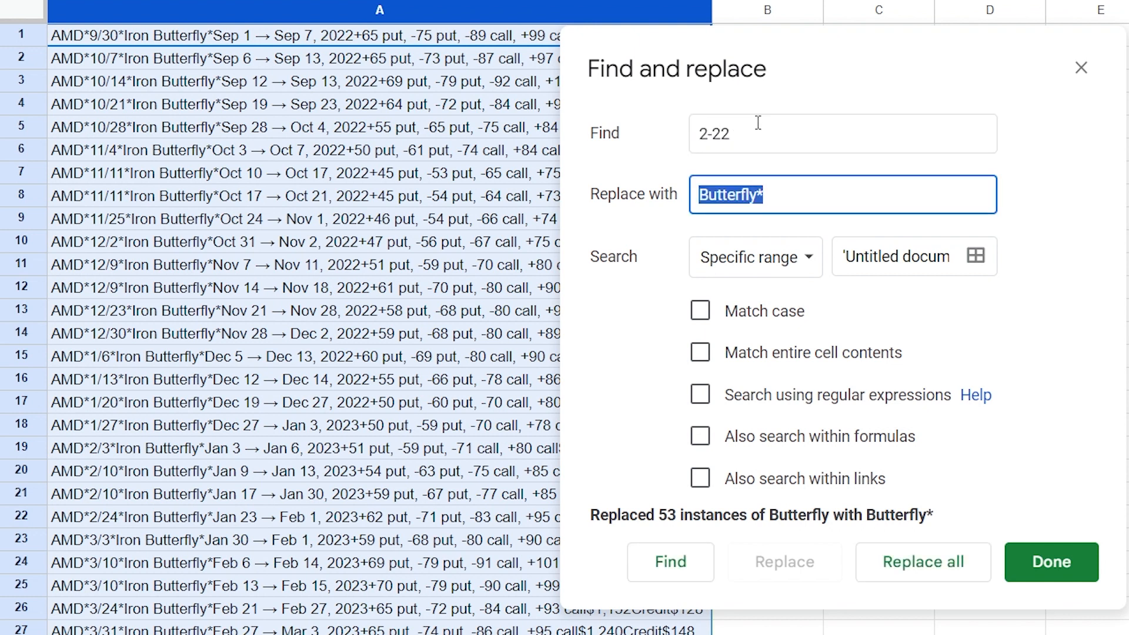
pyautogui.hotkey('shift', 'Tab')
pyautogui.write('2022')
pyautogui.press('Tab')
pyautogui.write('2022')
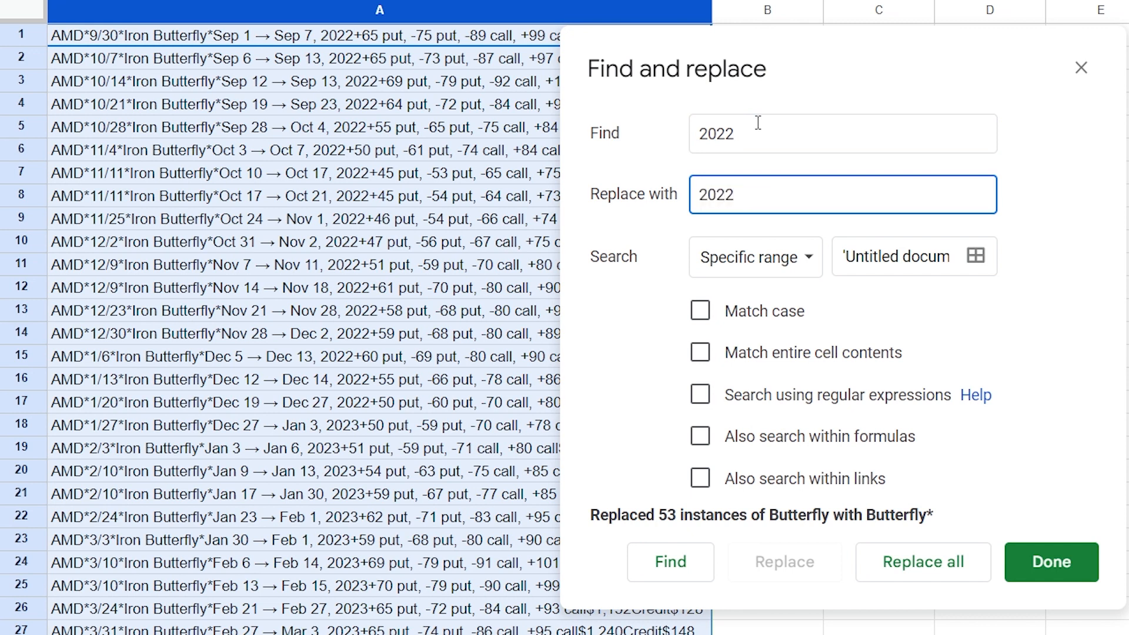
pyautogui.write('*')
pyautogui.click(929, 567)
pyautogui.scroll(-2, 409, 473)
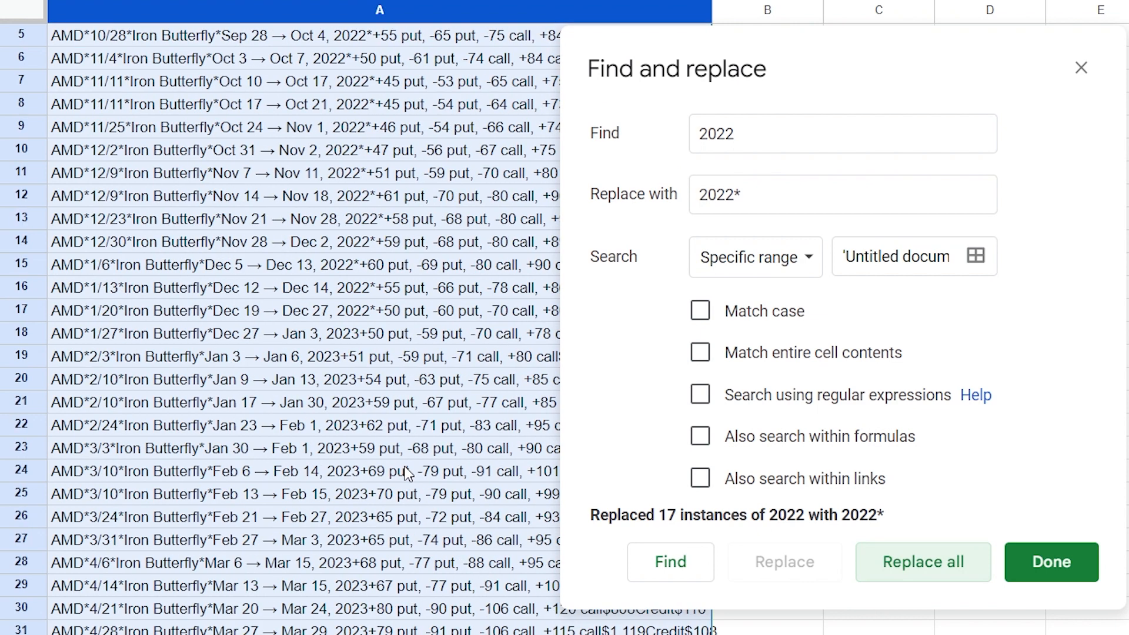
pyautogui.scroll(-5, 375, 577)
pyautogui.scroll(8, 452, 500)
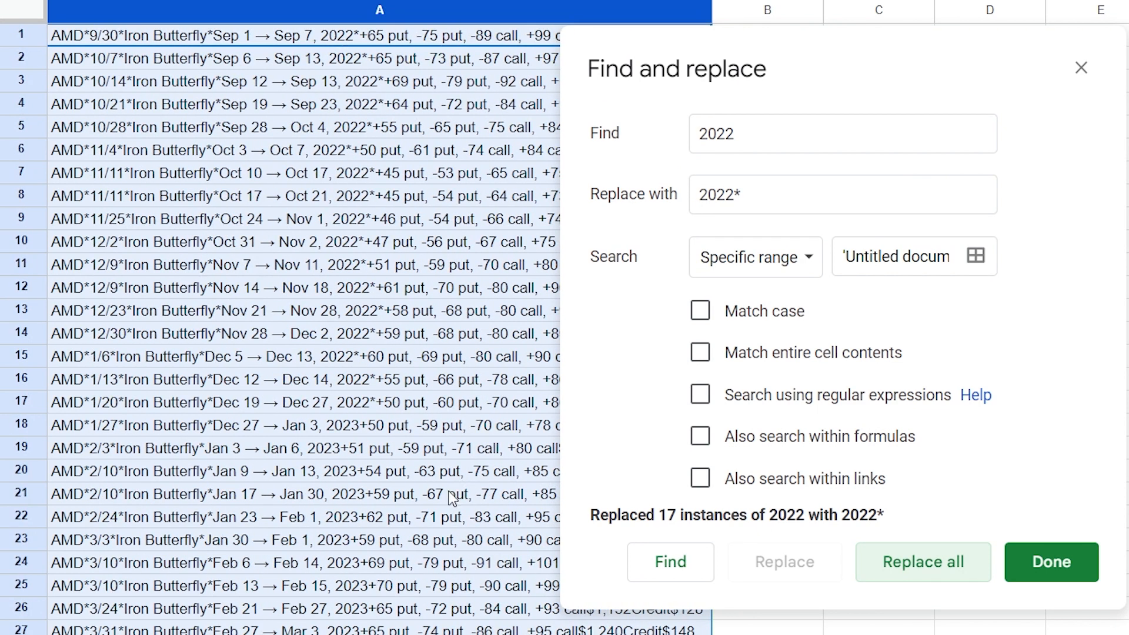
# - Replace all occurrences of "2023" in column A with "2023*"
pyautogui.click(752, 144)
pyautogui.press('BackSpace')
pyautogui.write('3')
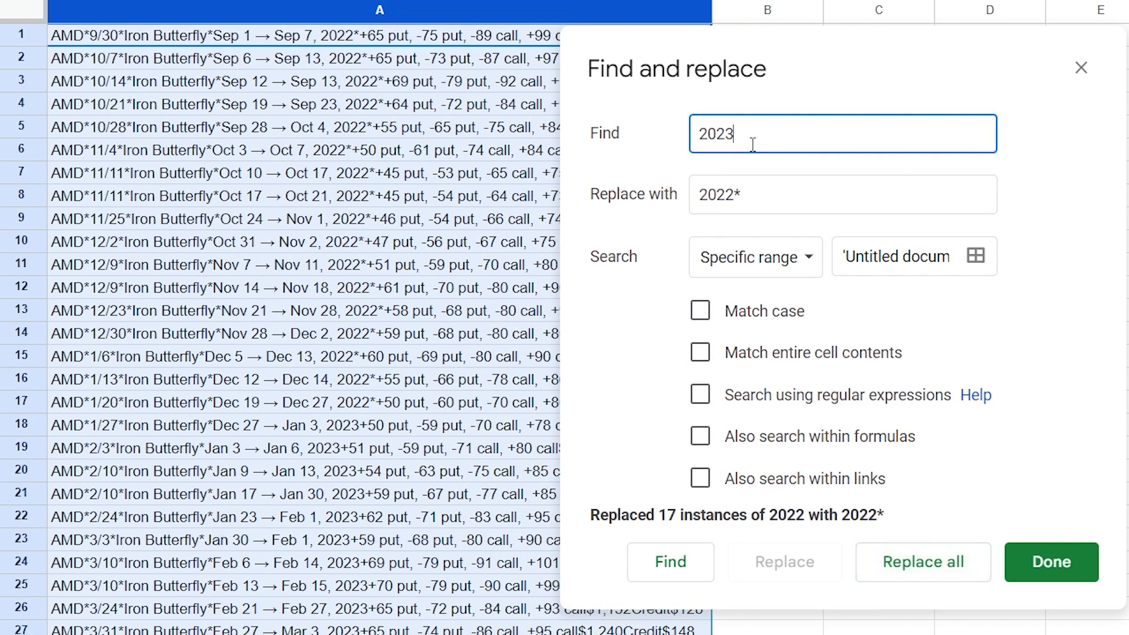
pyautogui.press('Tab')
pyautogui.press('Right')
pyautogui.press('Left')
pyautogui.press('BackSpace')
pyautogui.write('3')
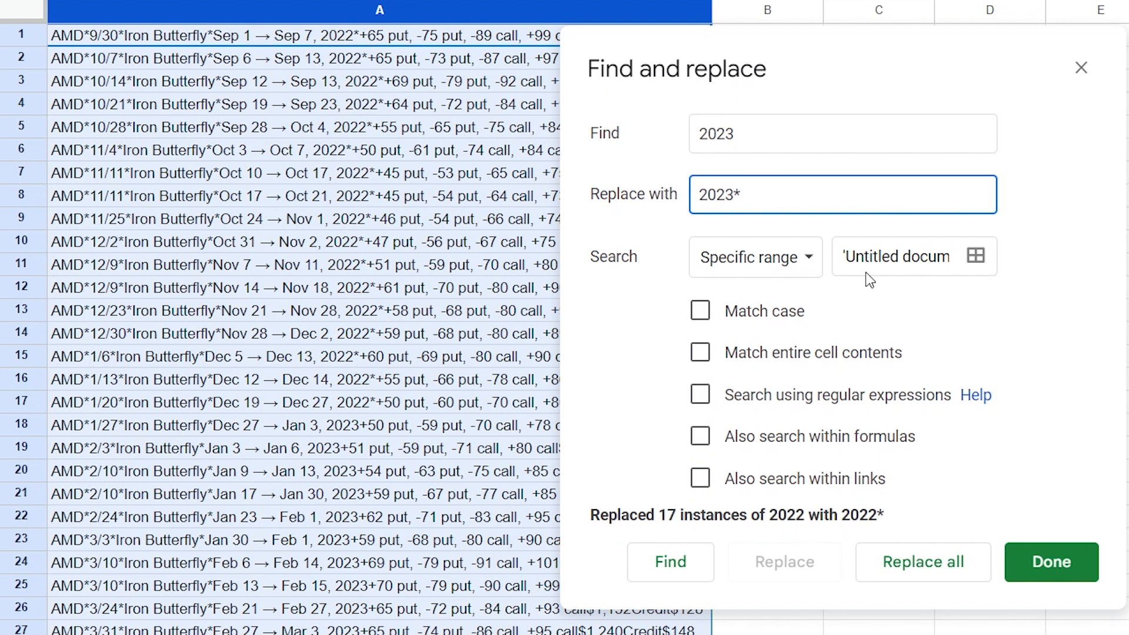
pyautogui.click(938, 576)
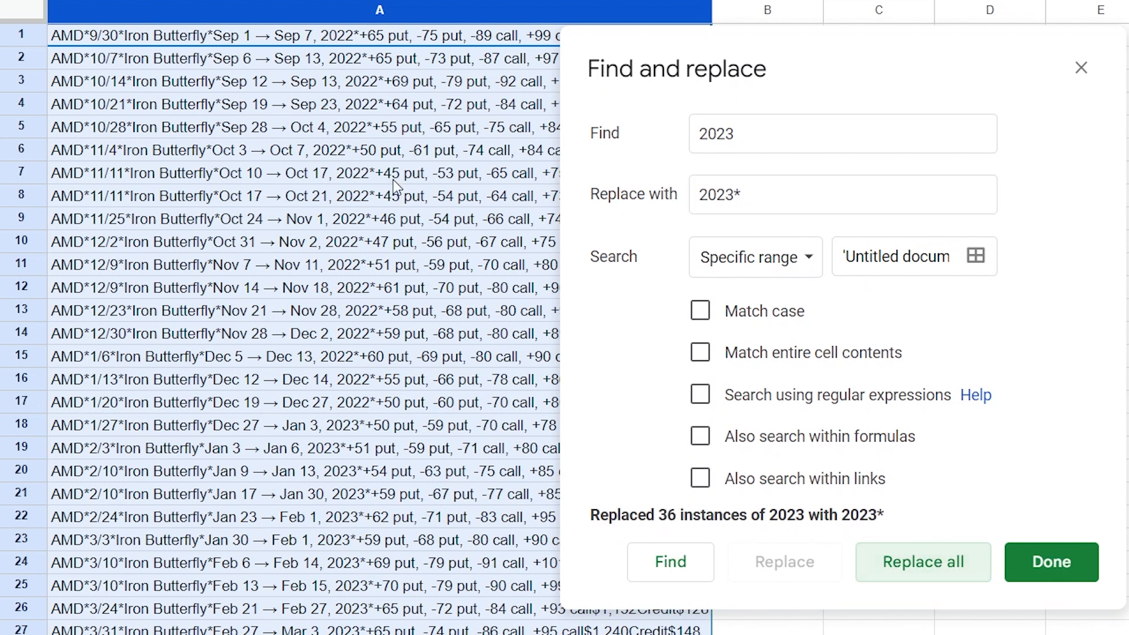
# - Move the Find and replace dialog clear of column A and replace all "call$" with "call*$"
pyautogui.hscroll(3, 425, 174)
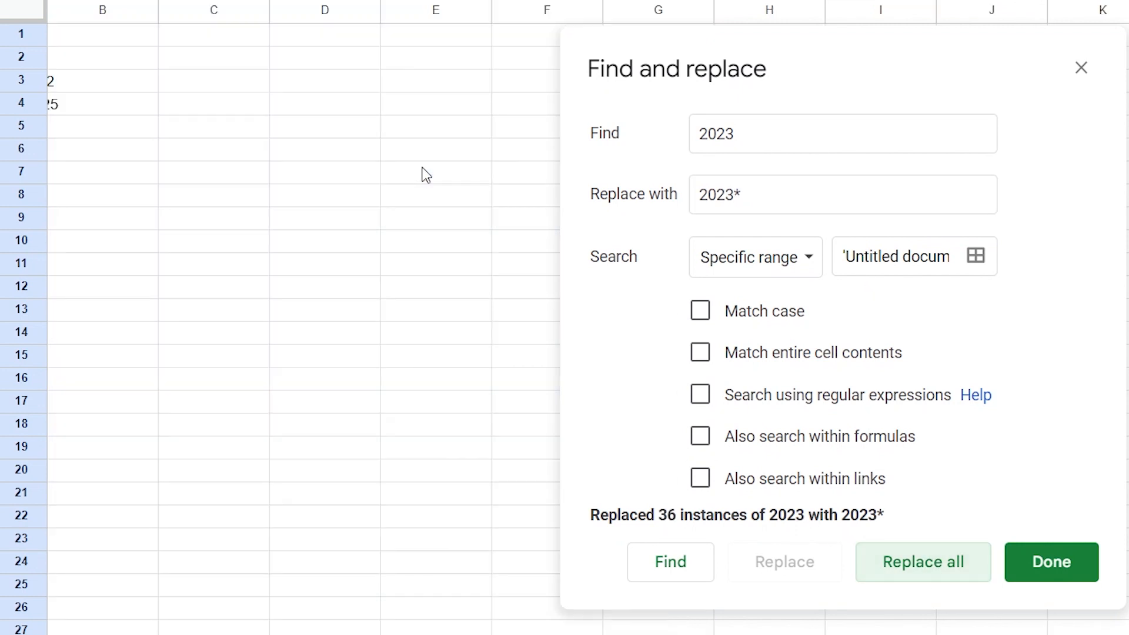
pyautogui.hscroll(-3, 424, 175)
pyautogui.moveTo(864, 46); pyautogui.dragTo(1128, 52)
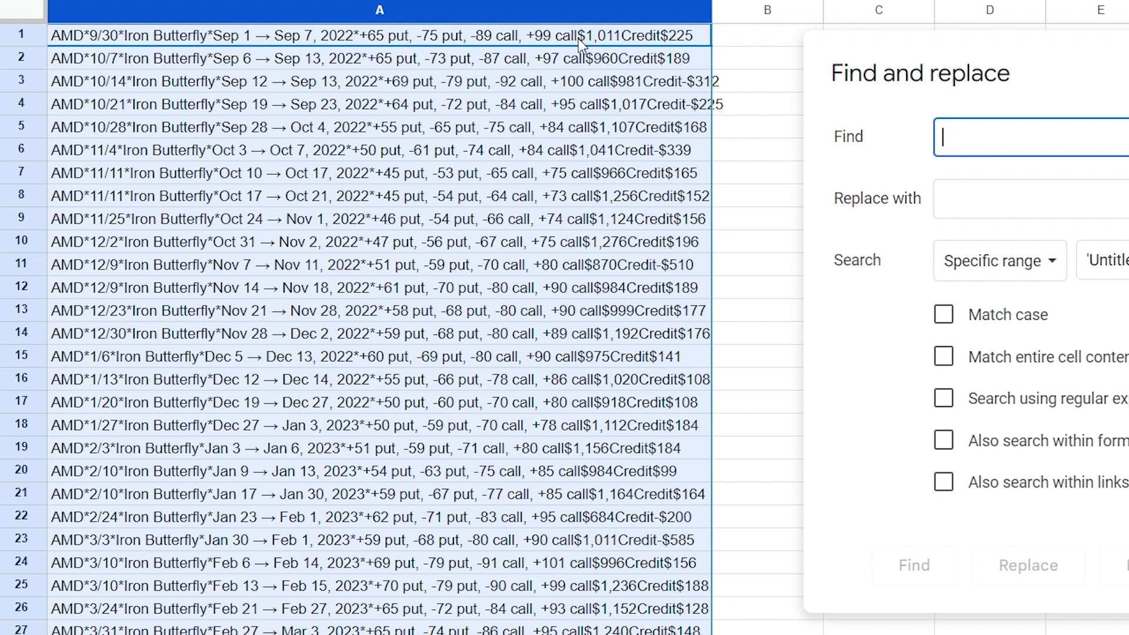
pyautogui.write('cal')
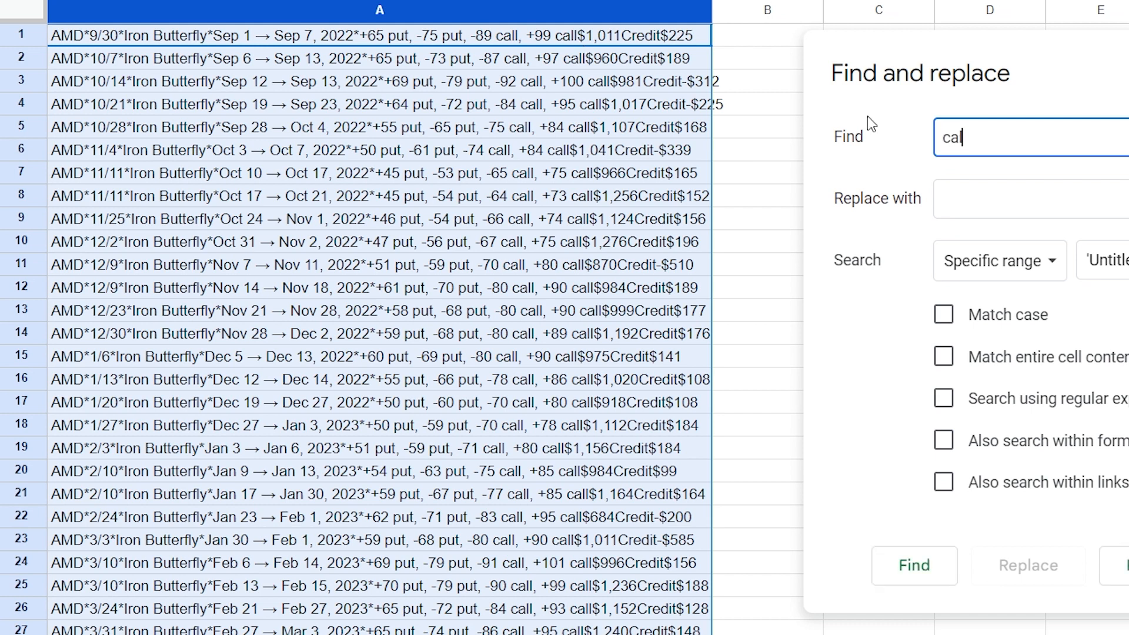
pyautogui.write('l$')
pyautogui.press('Tab')
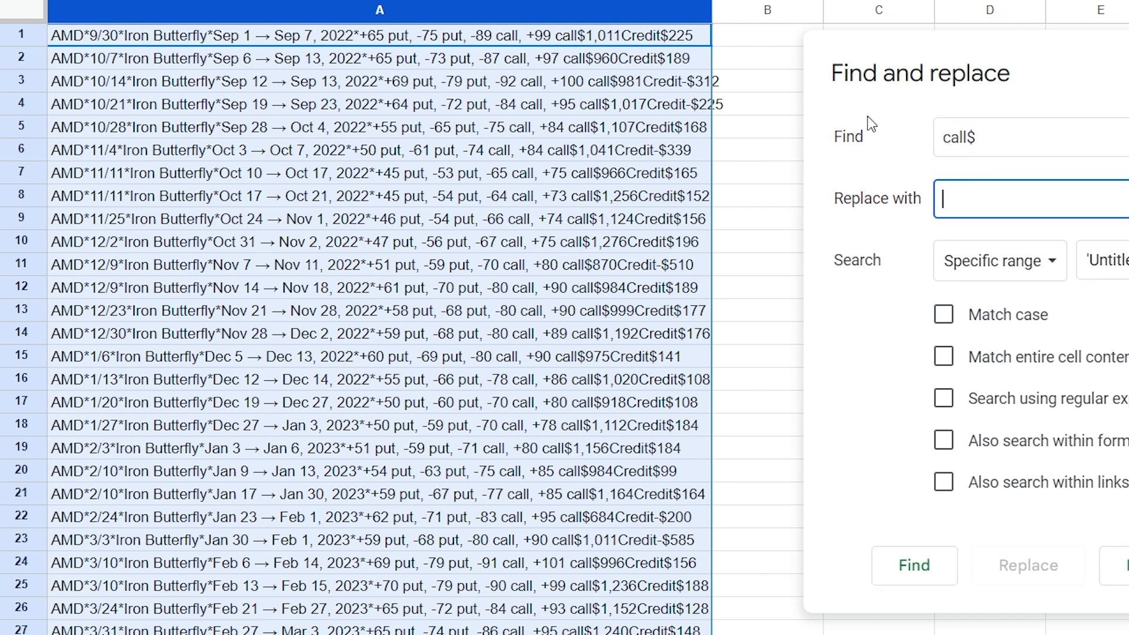
pyautogui.write('call*$')
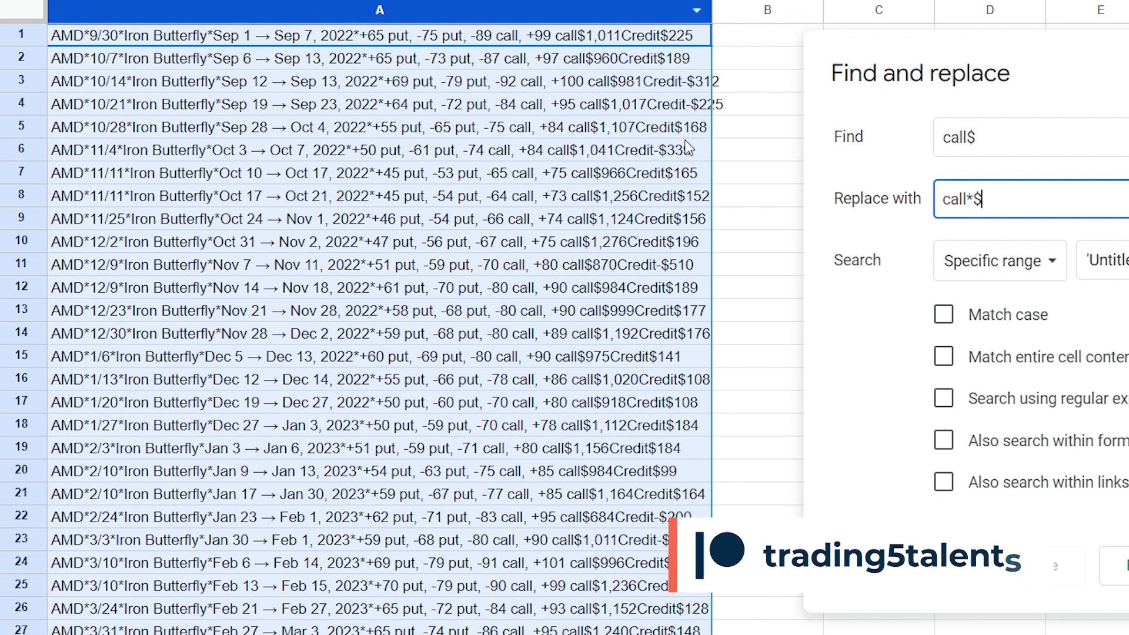
pyautogui.click(1115, 565)
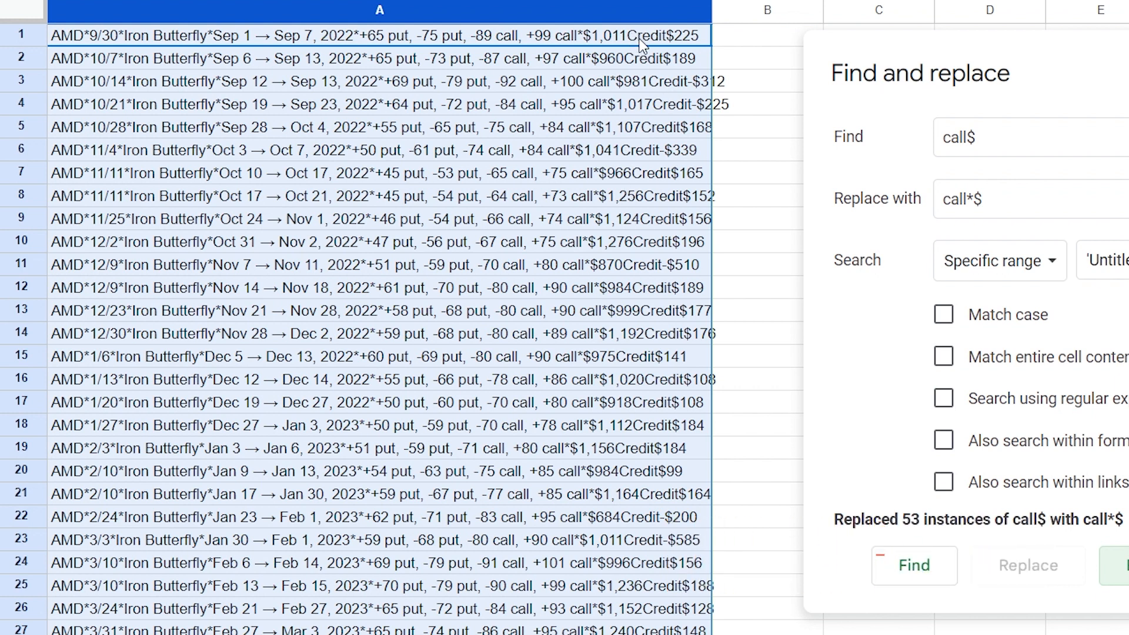
# - Replace all occurrences of "Credit" in column A with "*Credit"
pyautogui.click(991, 142)
pyautogui.hotkey('shift', 'Left')
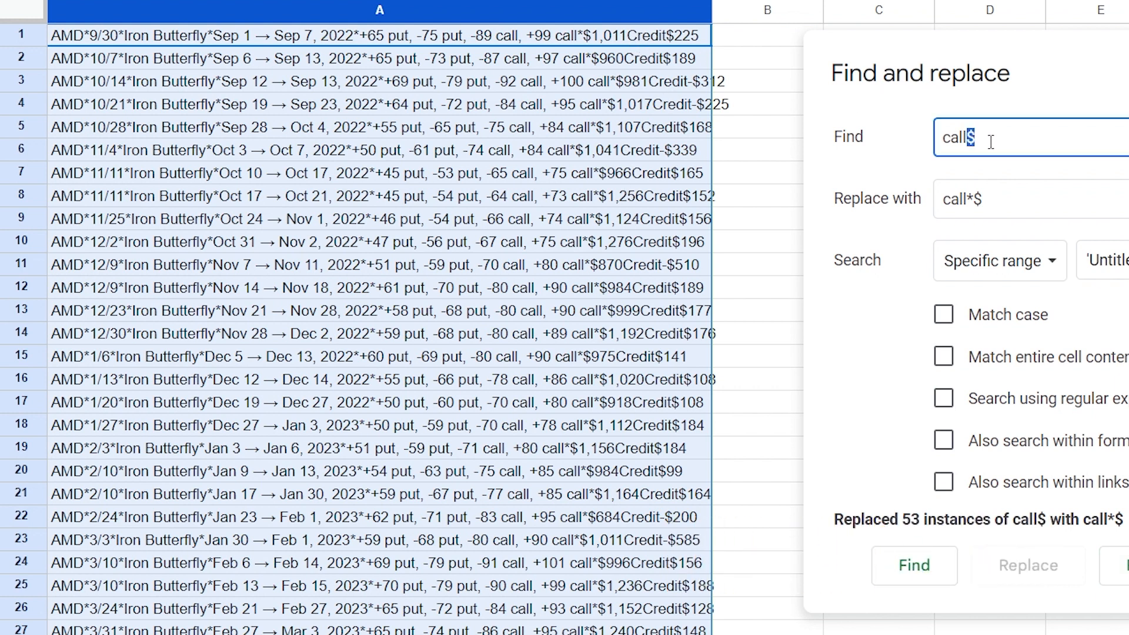
pyautogui.hotkey('ctrl', 'a')
pyautogui.write('Cre')
pyautogui.press('Tab')
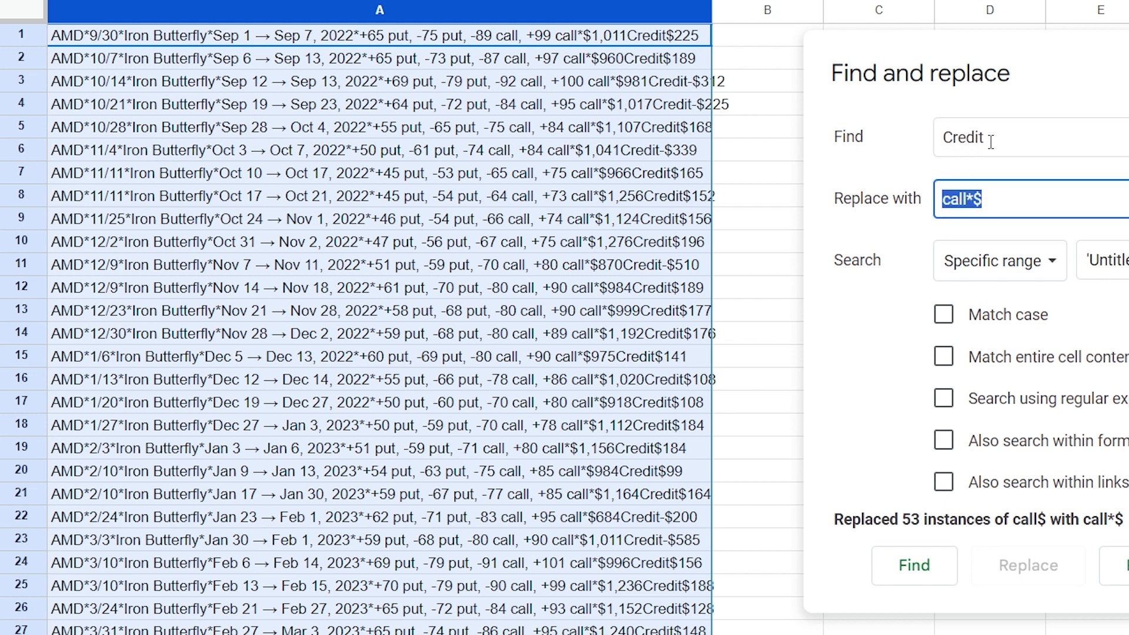
pyautogui.write('*')
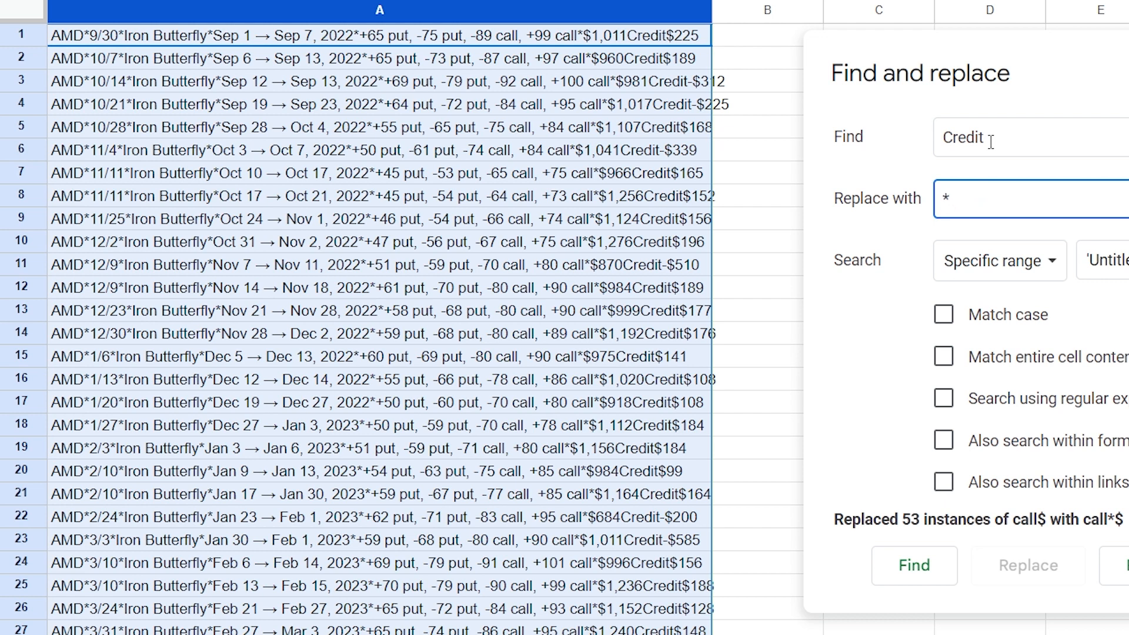
pyautogui.write('Credit')
pyautogui.click(1113, 565)
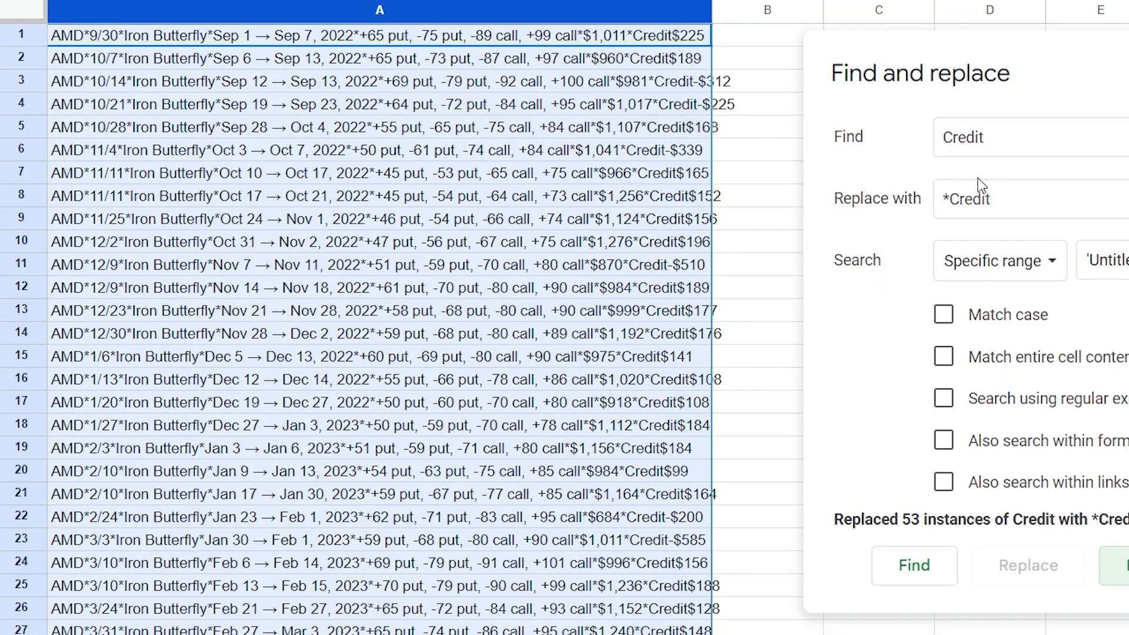
# - Replace all occurrences of "Credit" in column A with "Credit*" and close Find and replace
pyautogui.click(949, 197)
pyautogui.press('BackSpace')
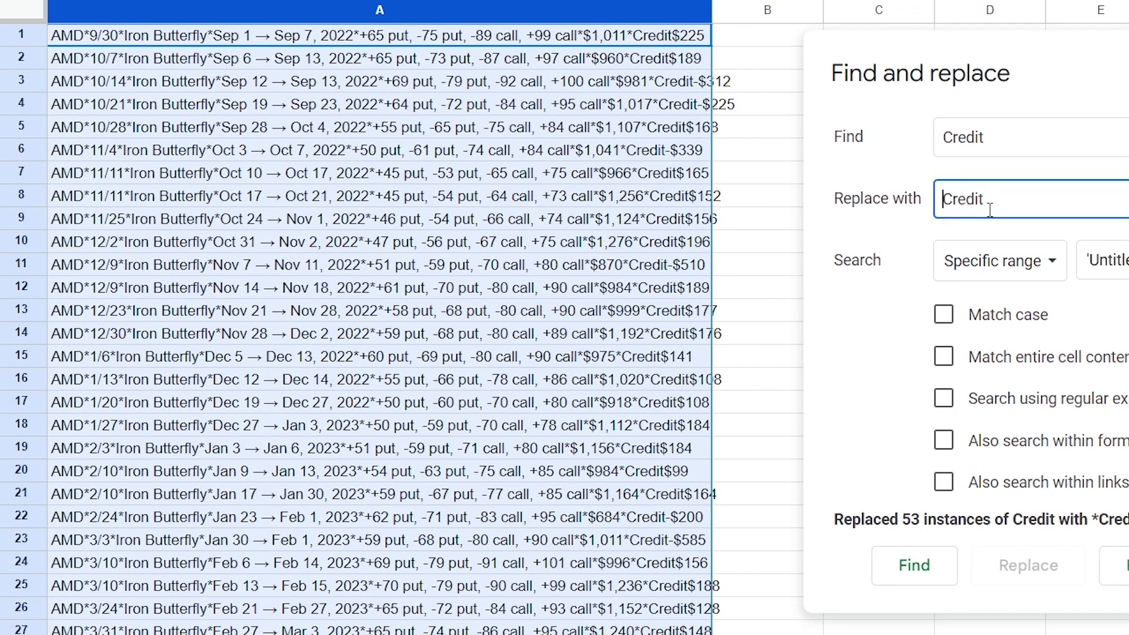
pyautogui.click(1010, 210)
pyautogui.write('*')
pyautogui.click(1114, 566)
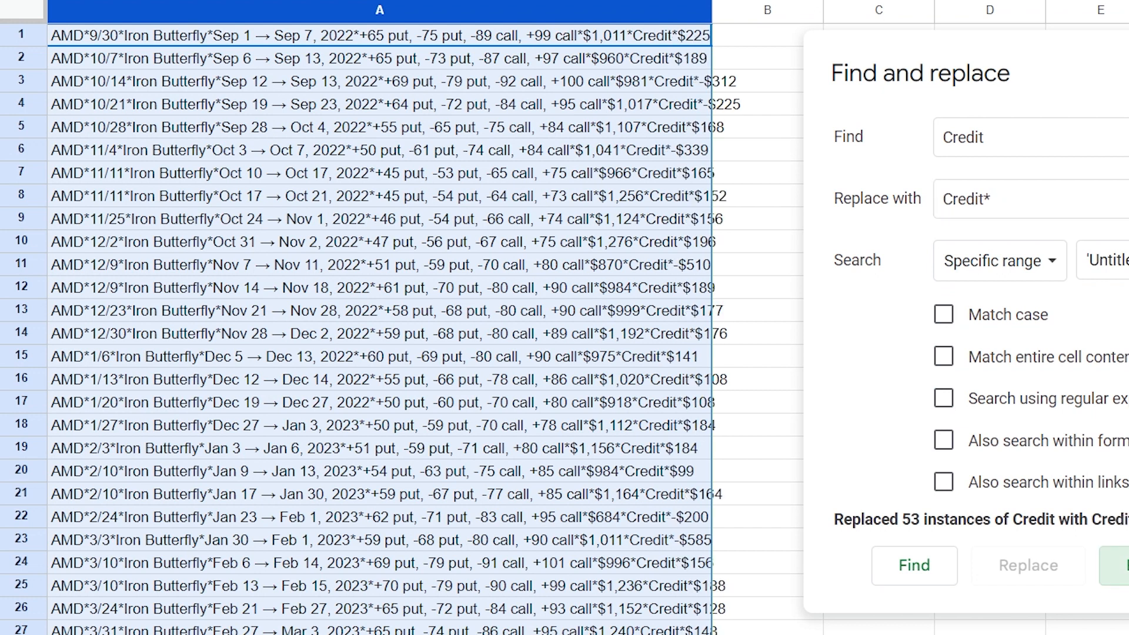
pyautogui.click(1128, 566)
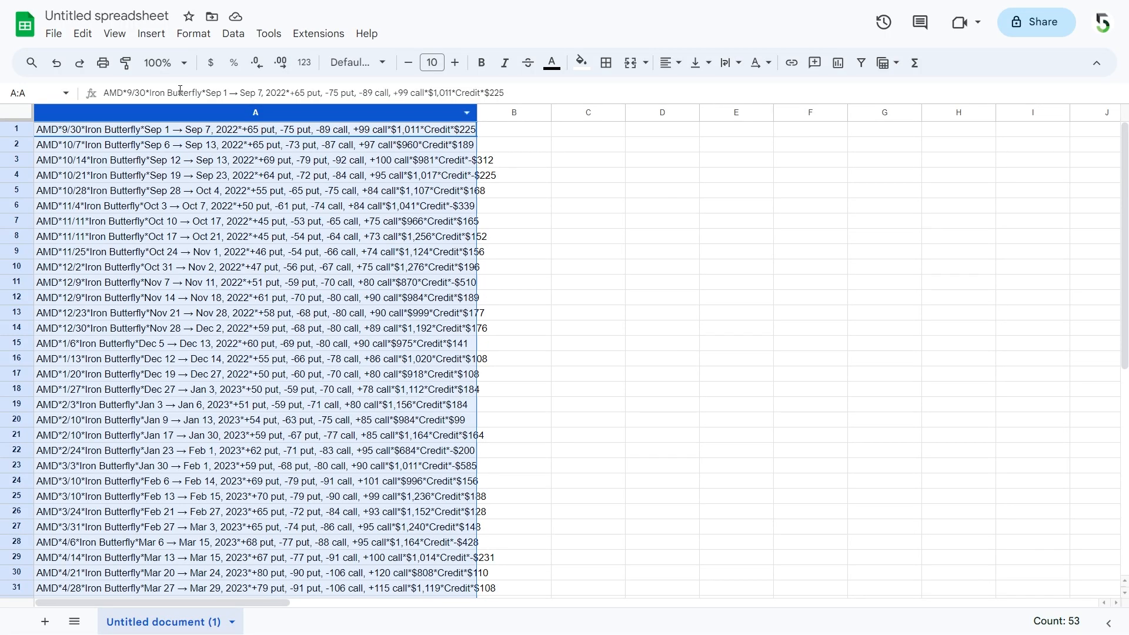
# - Split the column A text into columns using "*" as the custom separator
pyautogui.click(233, 33)
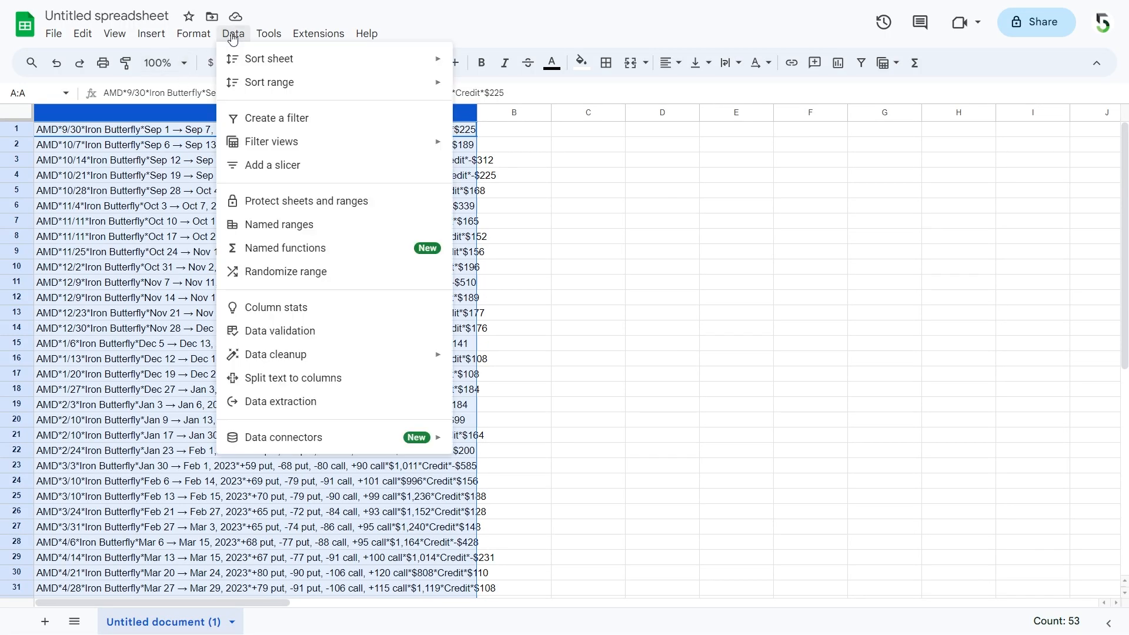
pyautogui.click(328, 381)
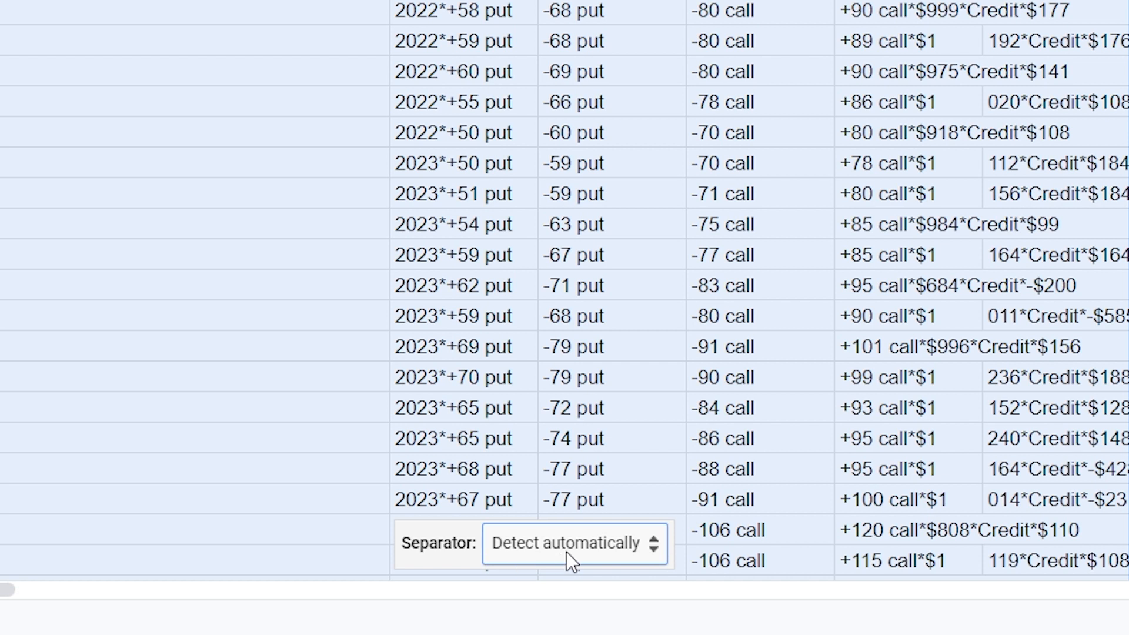
pyautogui.click(567, 544)
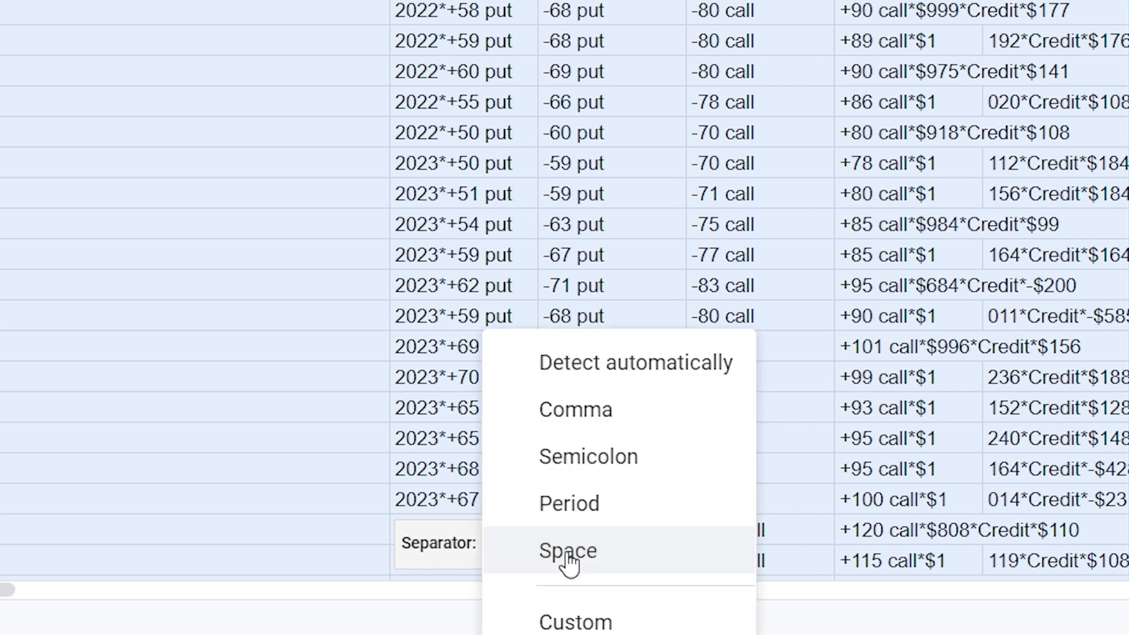
pyautogui.click(579, 624)
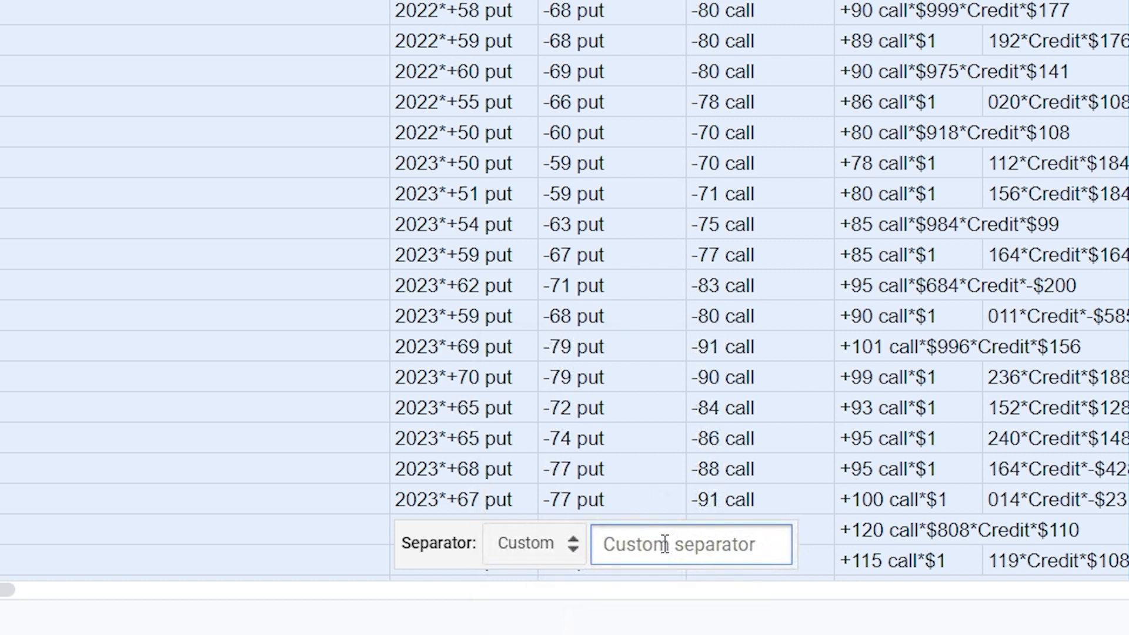
pyautogui.write('*')
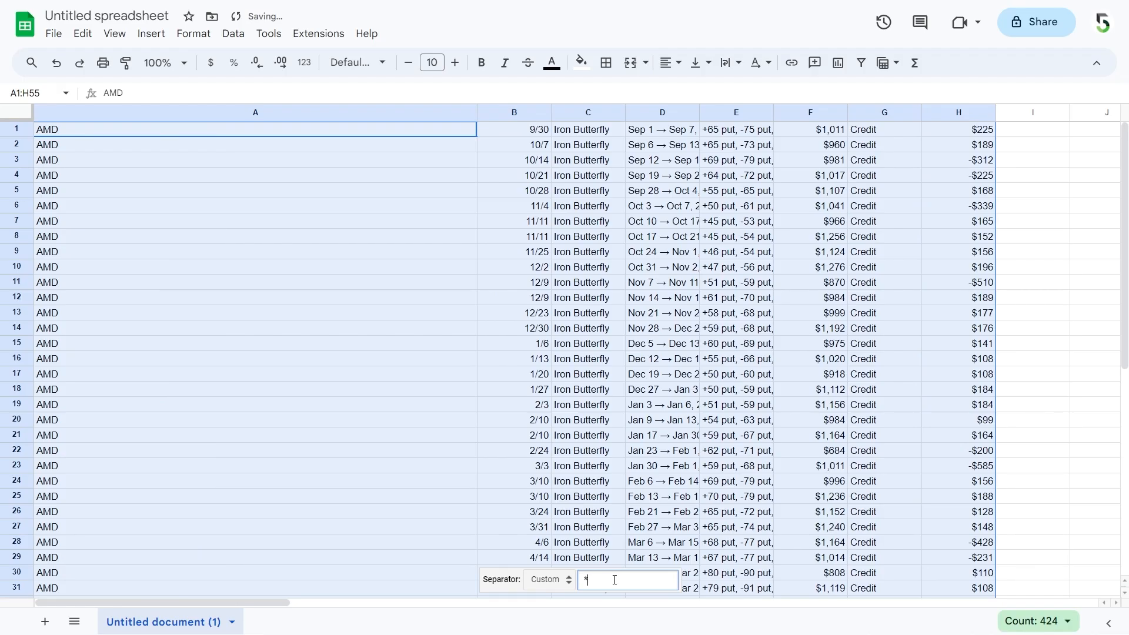
# - Auto-fit the widths of the split columns, including the date and strike columns, to their contents
pyautogui.doubleClick(476, 113)
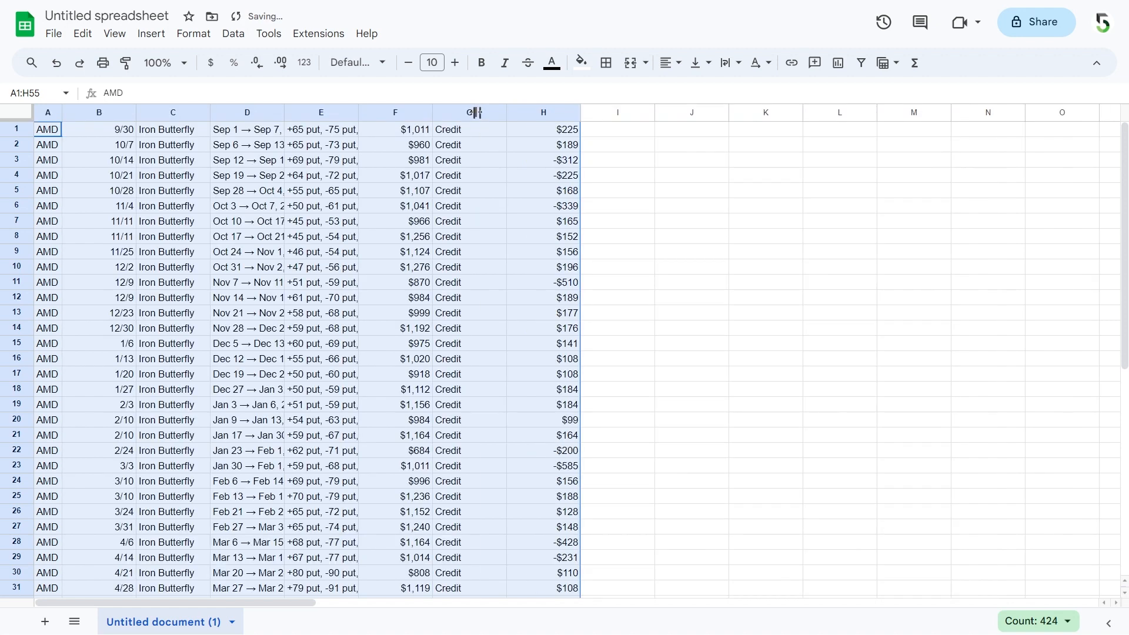
pyautogui.moveTo(321, 175); pyautogui.dragTo(302, 134)
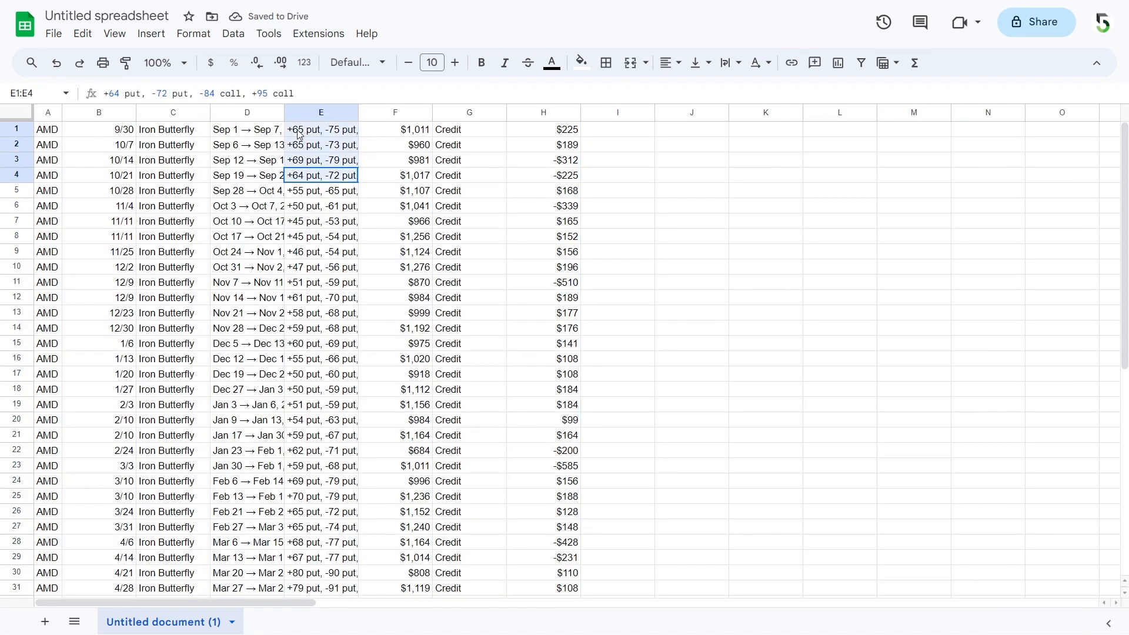
pyautogui.click(277, 164)
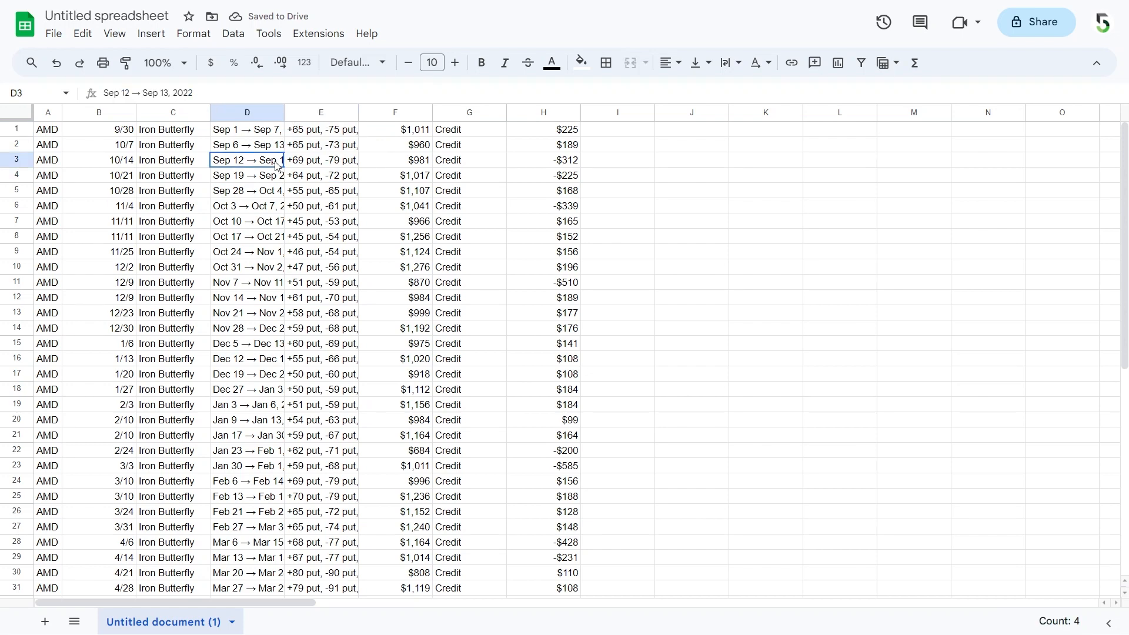
pyautogui.doubleClick(283, 112)
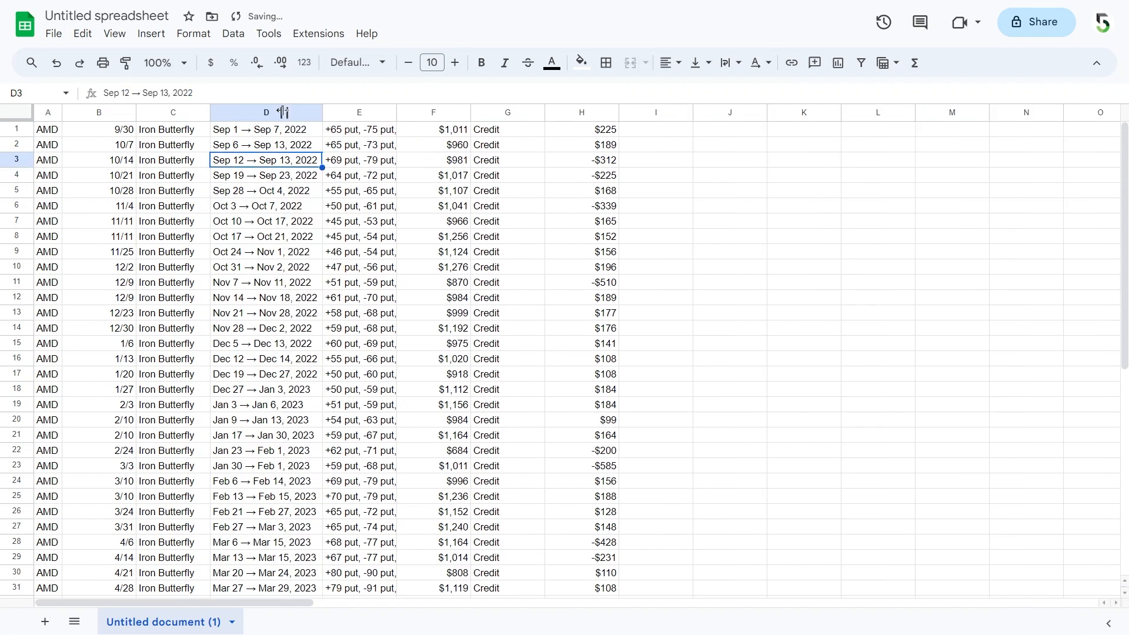
pyautogui.doubleClick(398, 113)
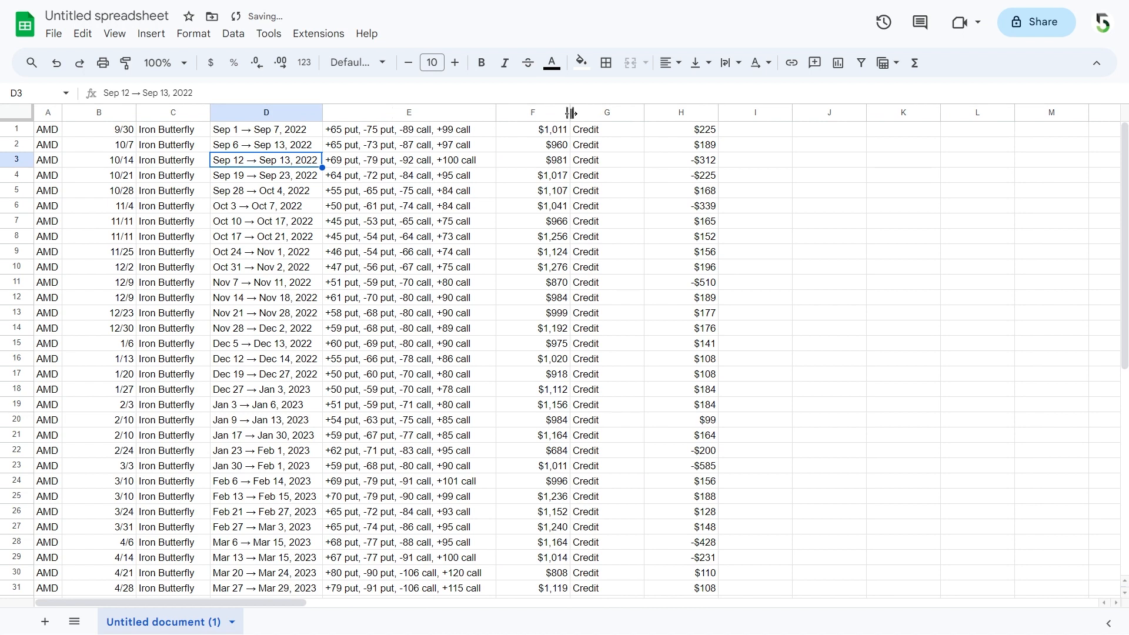
pyautogui.click(17, 115)
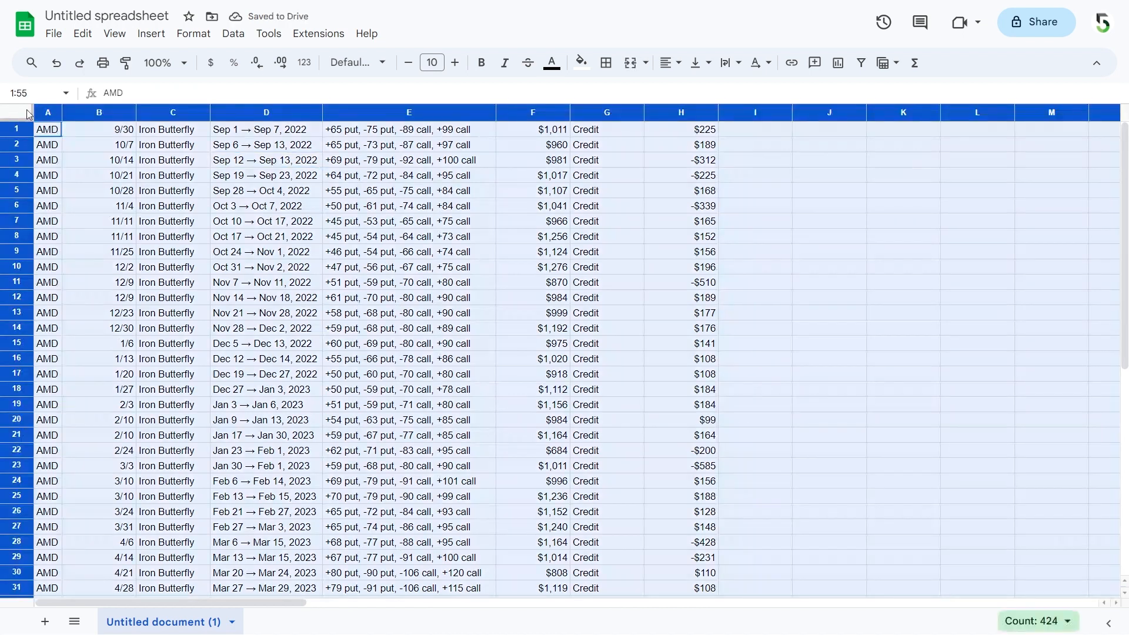
pyautogui.doubleClick(136, 114)
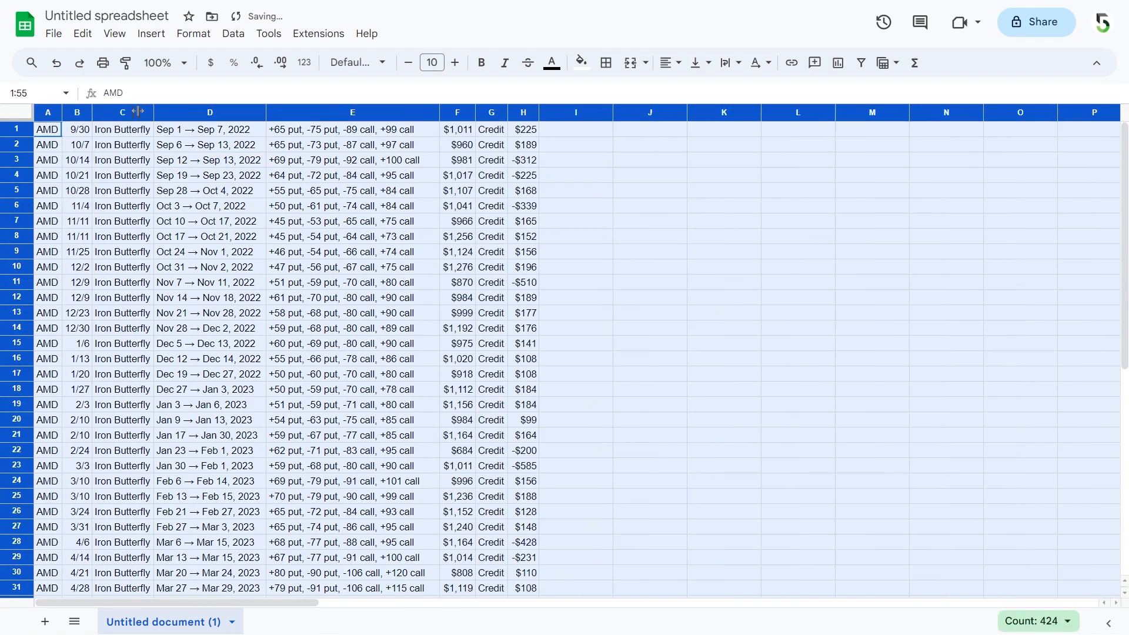
# - Center the contents of the entire sheet horizontally
pyautogui.click(120, 163)
pyautogui.click(16, 115)
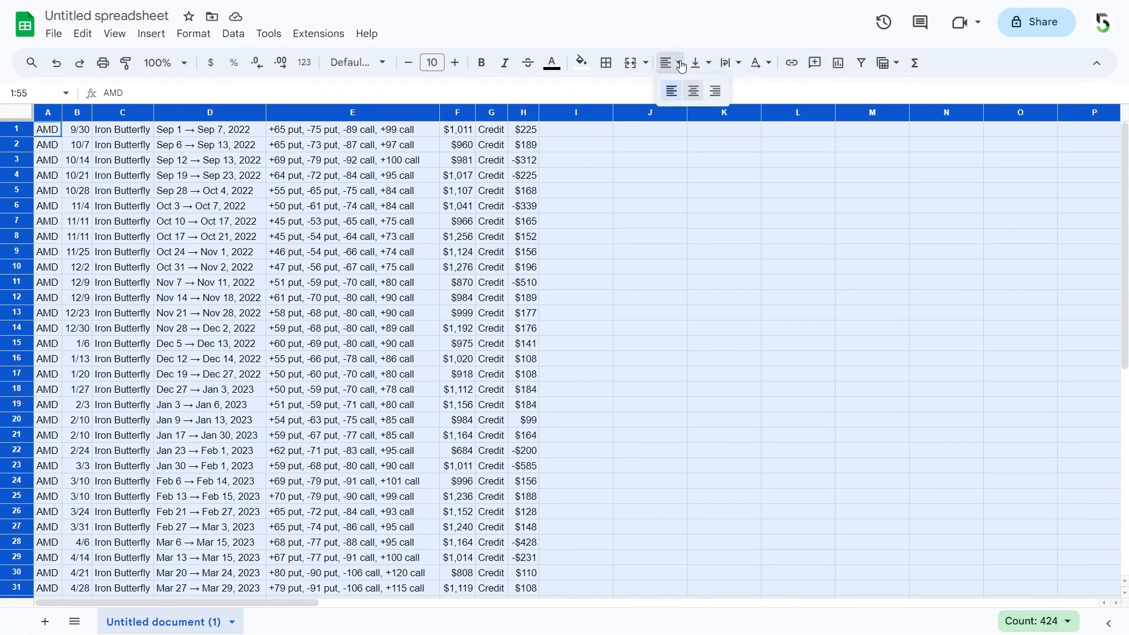
pyautogui.click(694, 91)
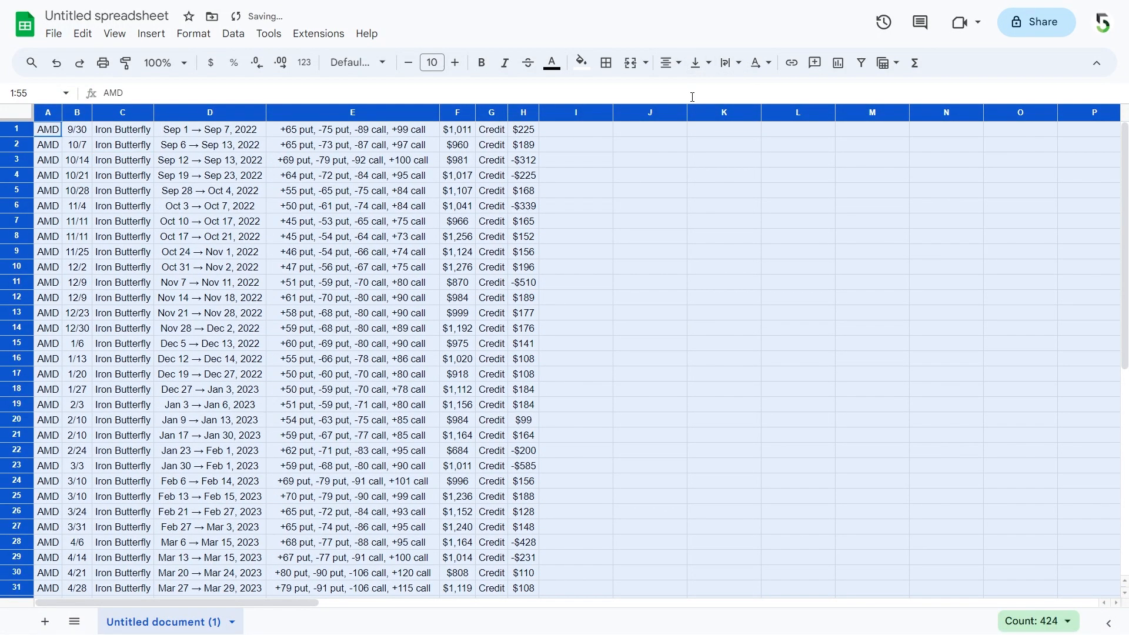
# - Insert a blank row above the first trade row
pyautogui.click(23, 131)
pyautogui.rightClick(22, 131)
pyautogui.click(80, 253)
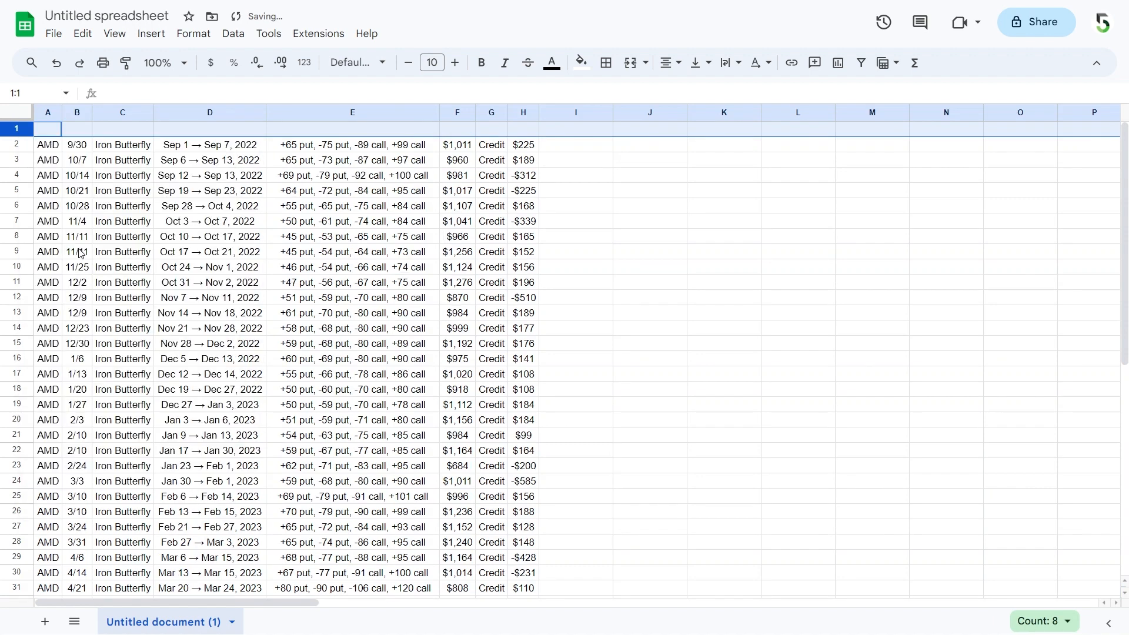
# - Enter the headers Symbol, Exp and Type in cells A1 to C1
pyautogui.click(51, 135)
pyautogui.write('Symbol')
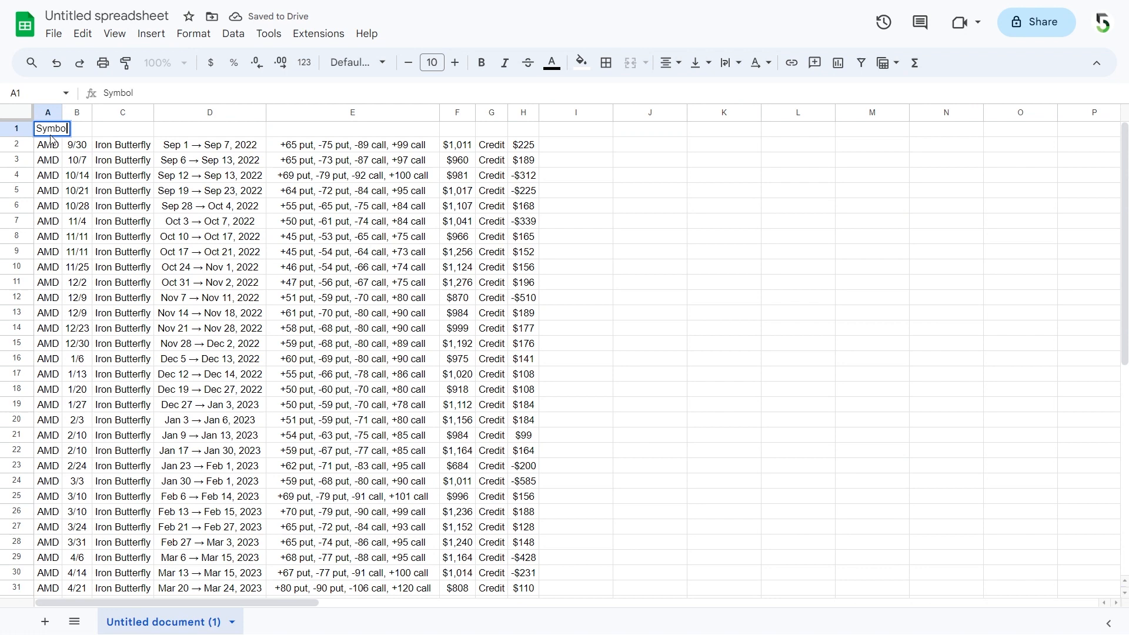
pyautogui.press('Tab')
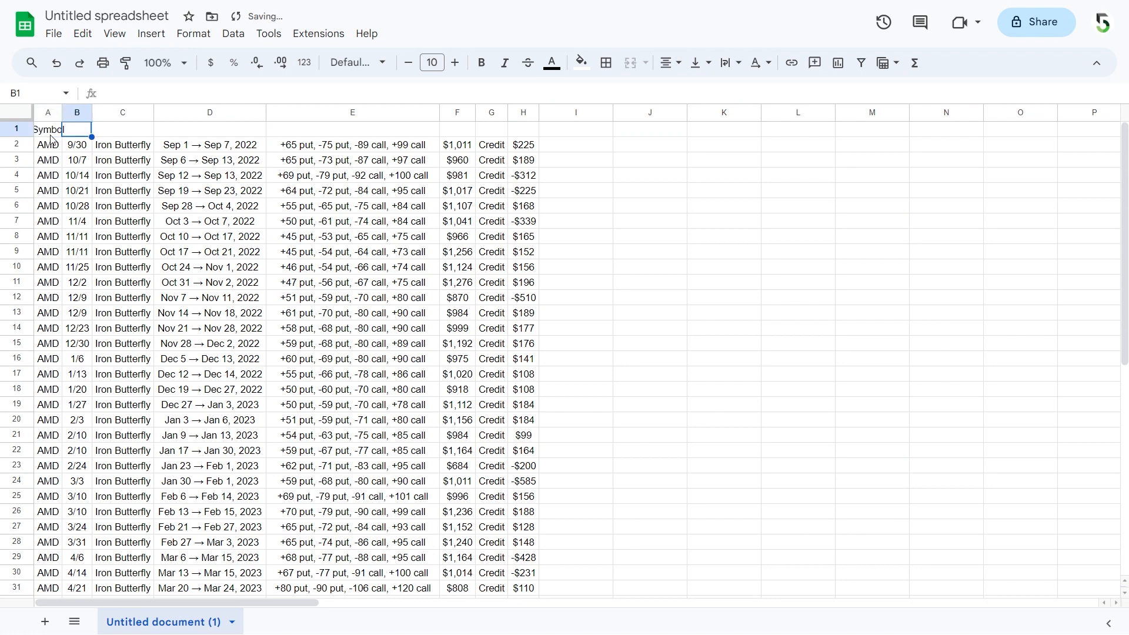
pyautogui.write('Exp')
pyautogui.press('Tab')
pyautogui.write('T')
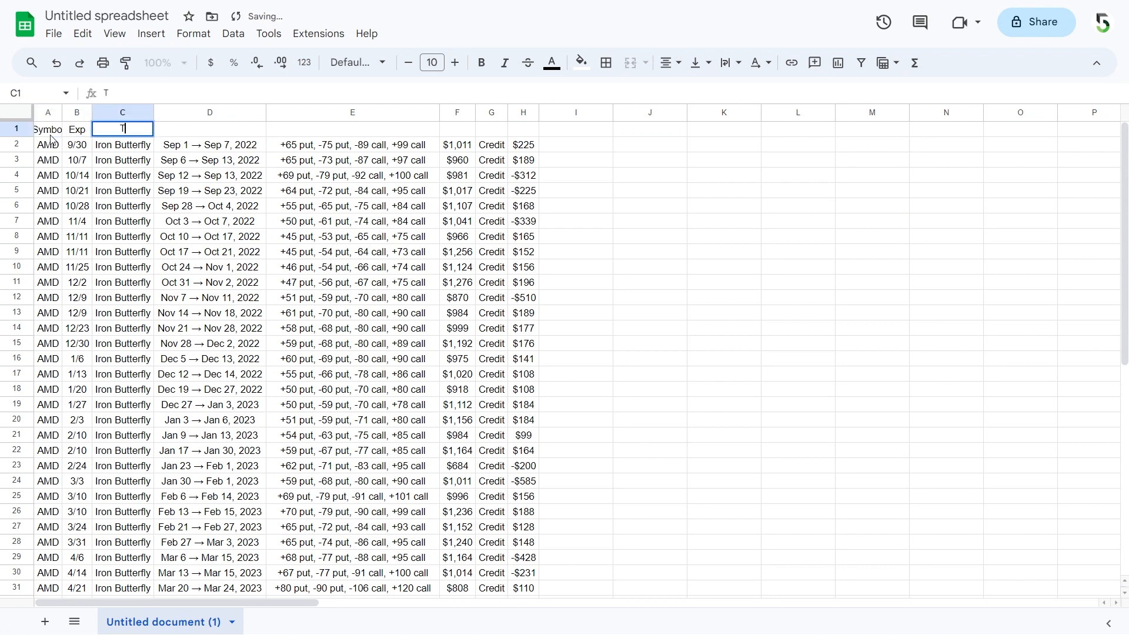
pyautogui.write('ype')
pyautogui.press('Tab')
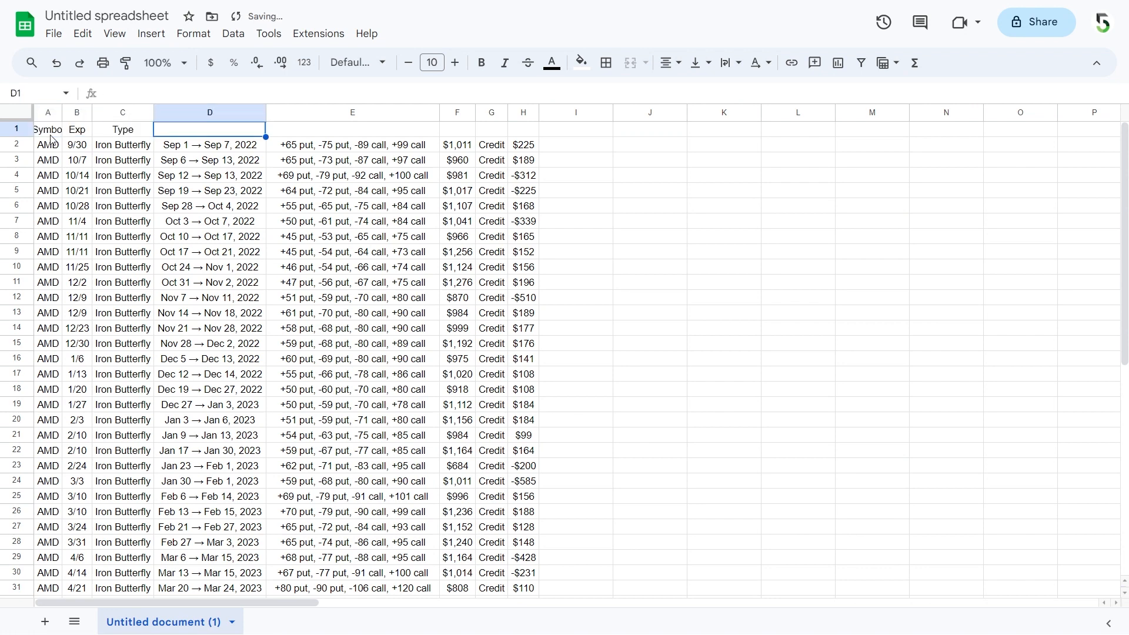
# - Enter the headers Open/Close, Strikes and Premium in D1 to F1, and P/L in H1, leaving G1 blank
pyautogui.write('Open/Close')
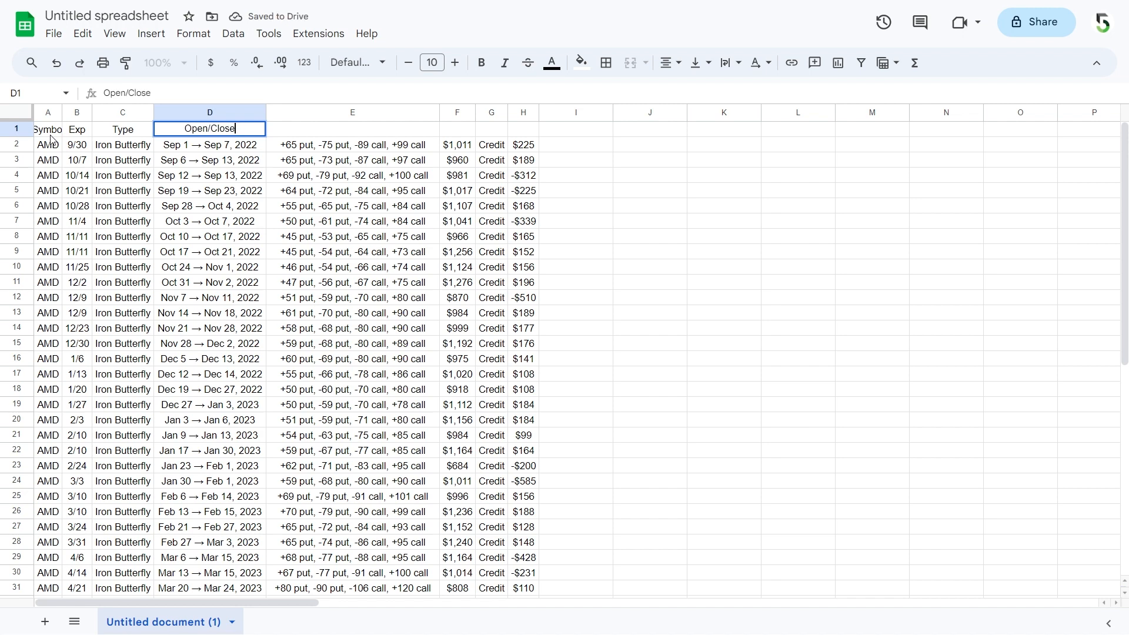
pyautogui.press('Tab')
pyautogui.write('Strikes')
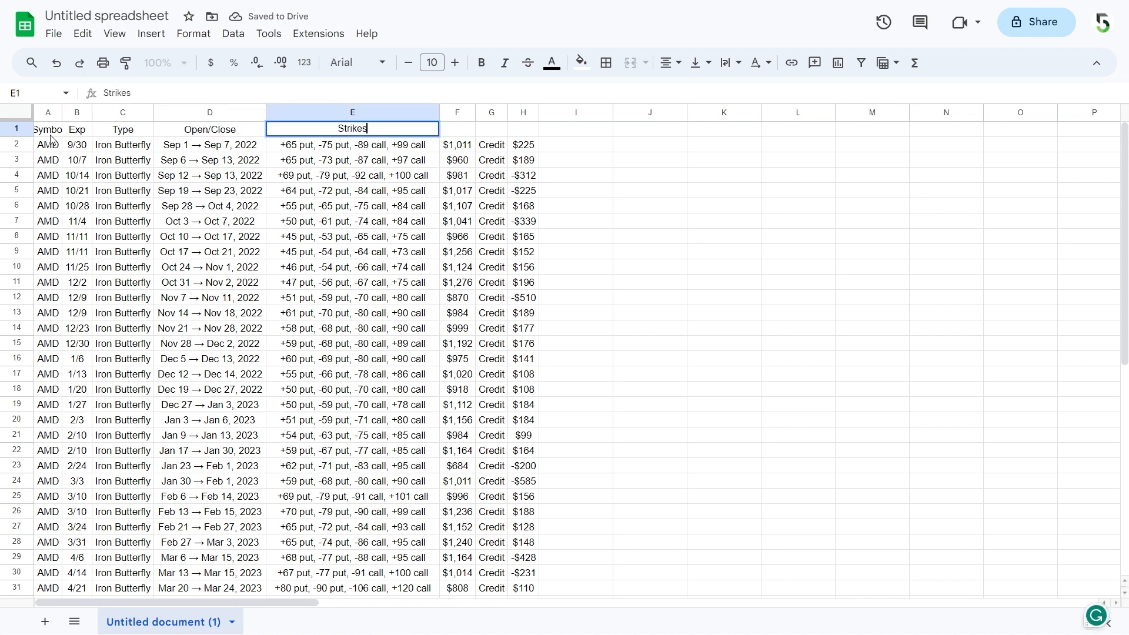
pyautogui.press('Tab')
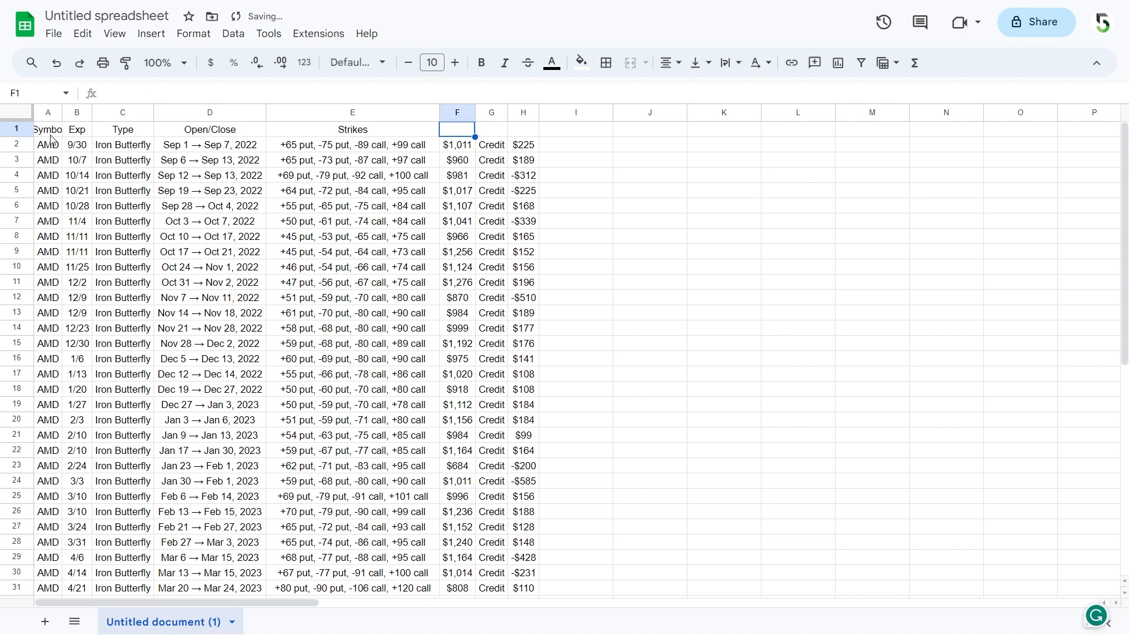
pyautogui.write('Premium')
pyautogui.press('Tab')
pyautogui.press('Tab')
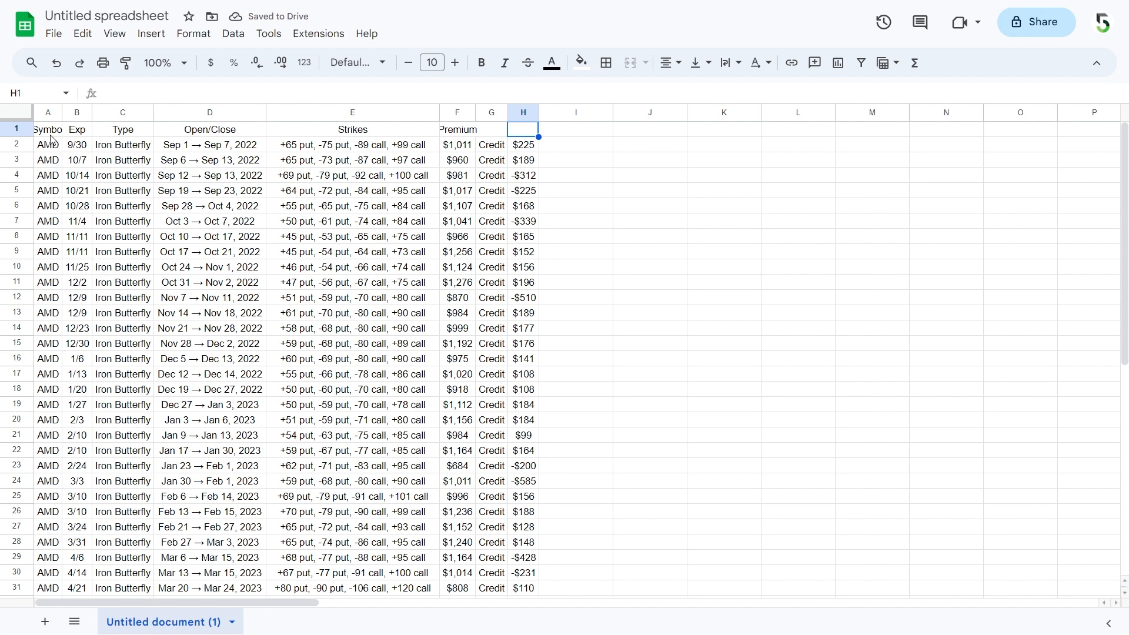
pyautogui.write('P/L')
pyautogui.press('Return')
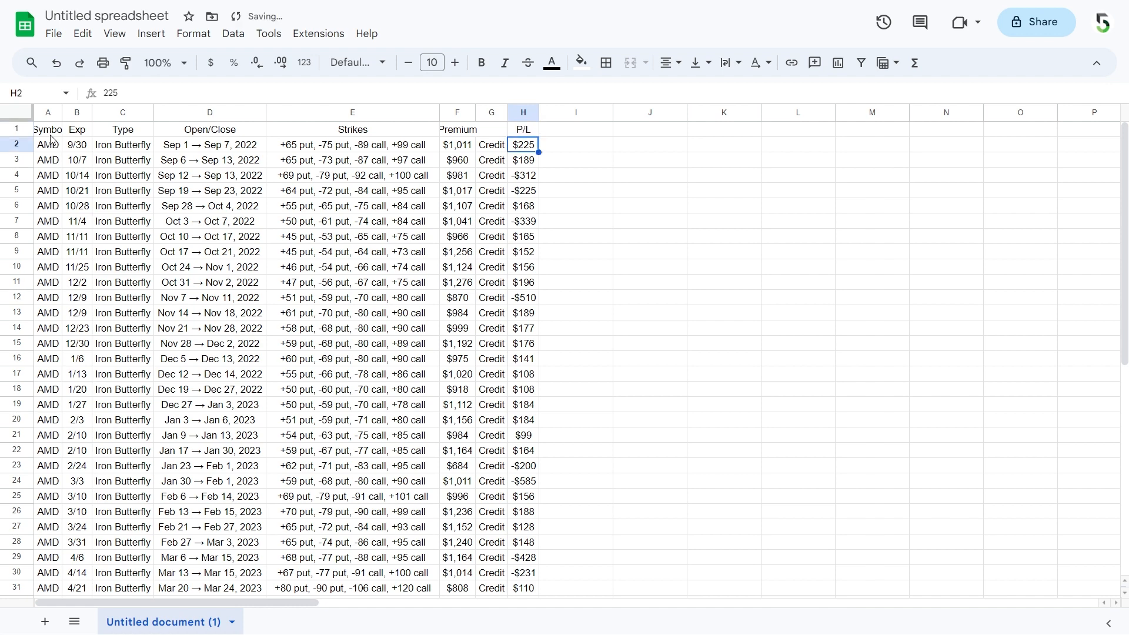
# - Auto-fit all column widths to include the new headers and make the header row bold
pyautogui.click(22, 114)
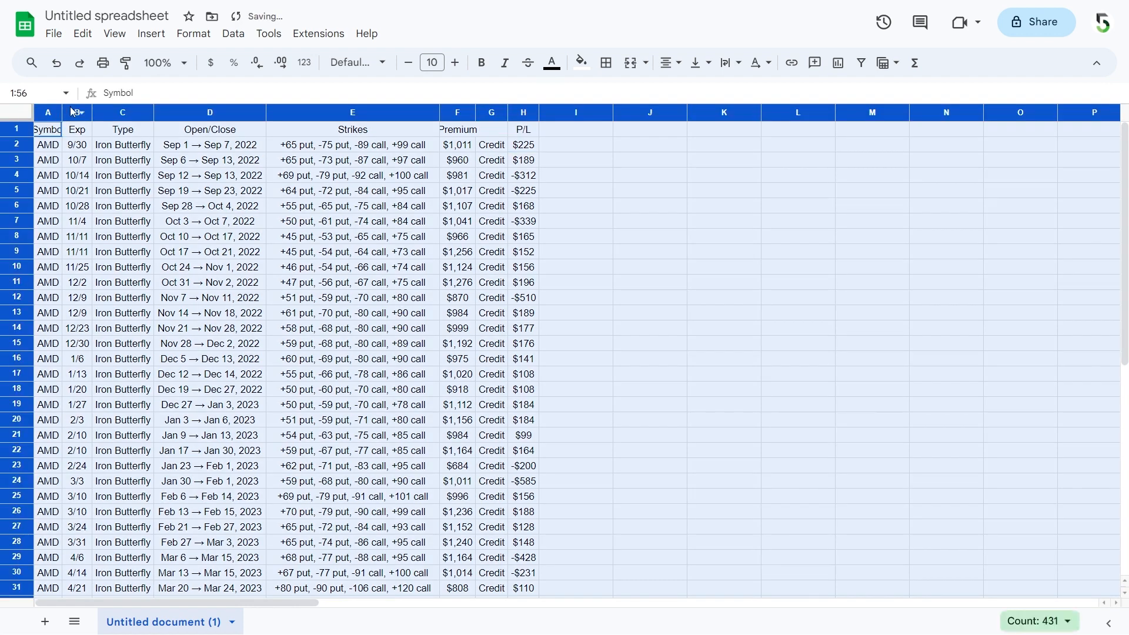
pyautogui.doubleClick(93, 111)
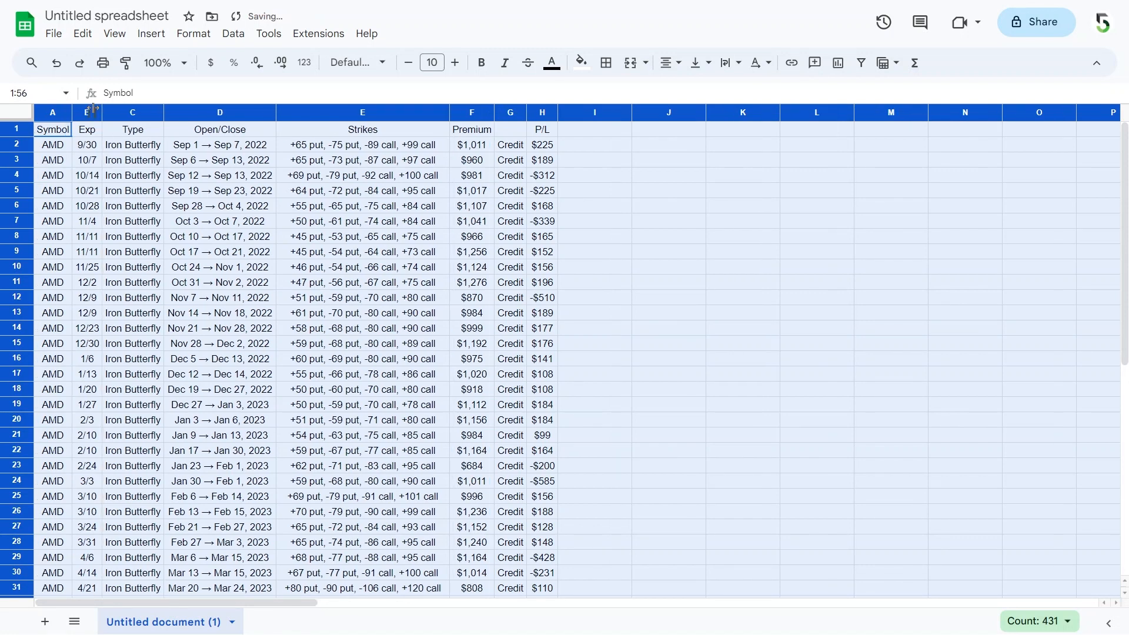
pyautogui.click(18, 129)
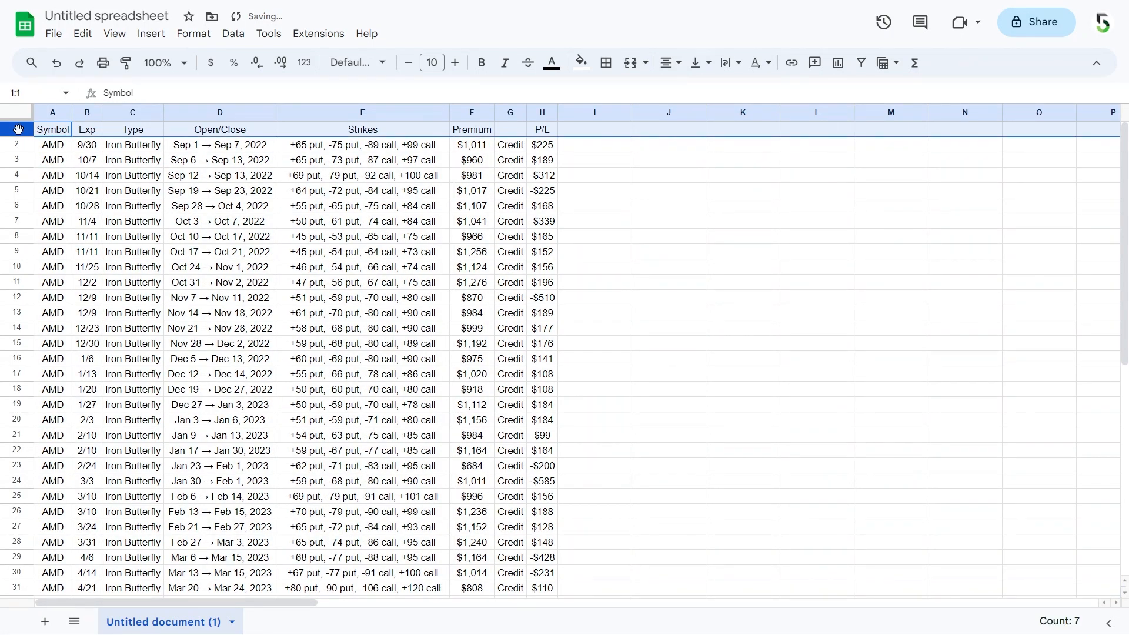
pyautogui.hotkey('ctrl', 'b')
# - Apply alternating row colors to the whole sheet with the custom green style, keeping the header color
pyautogui.click(21, 118)
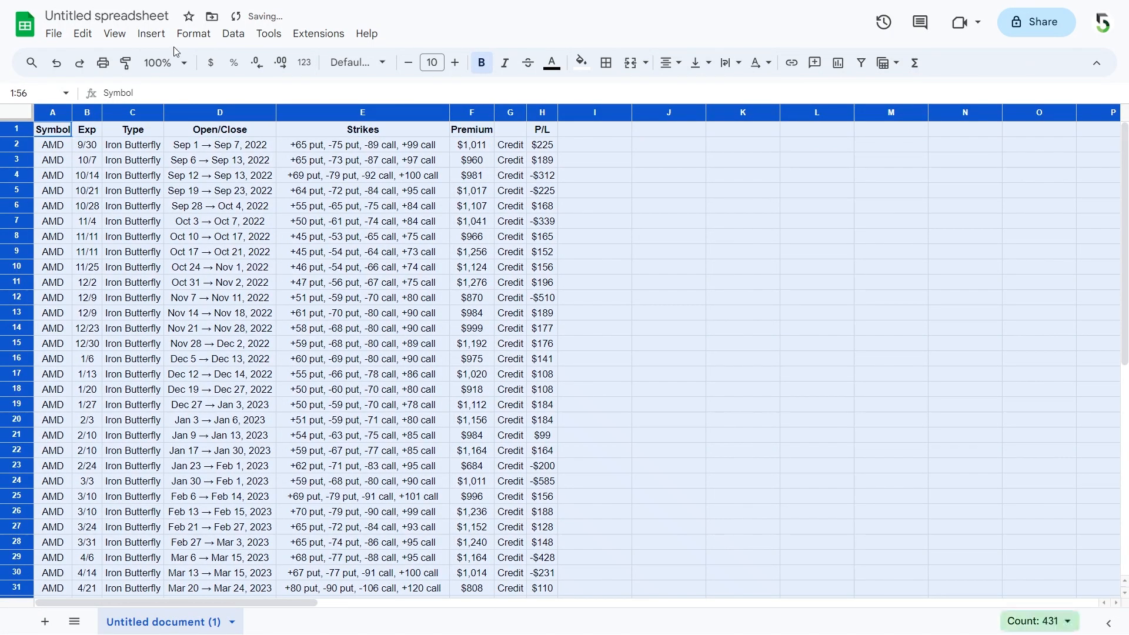
pyautogui.click(191, 33)
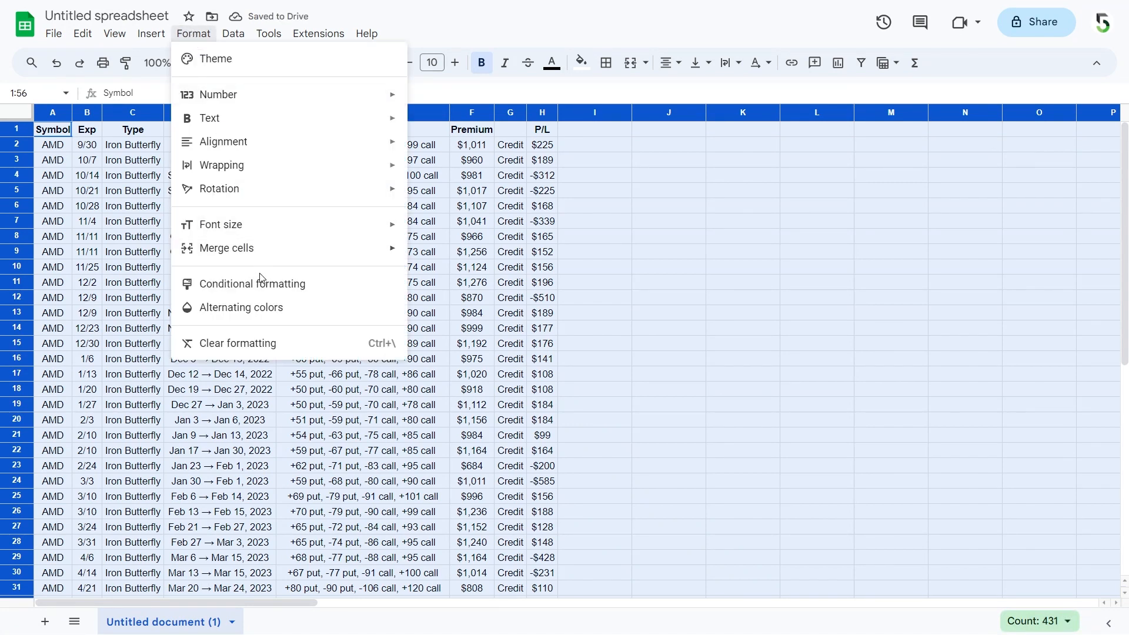
pyautogui.click(259, 308)
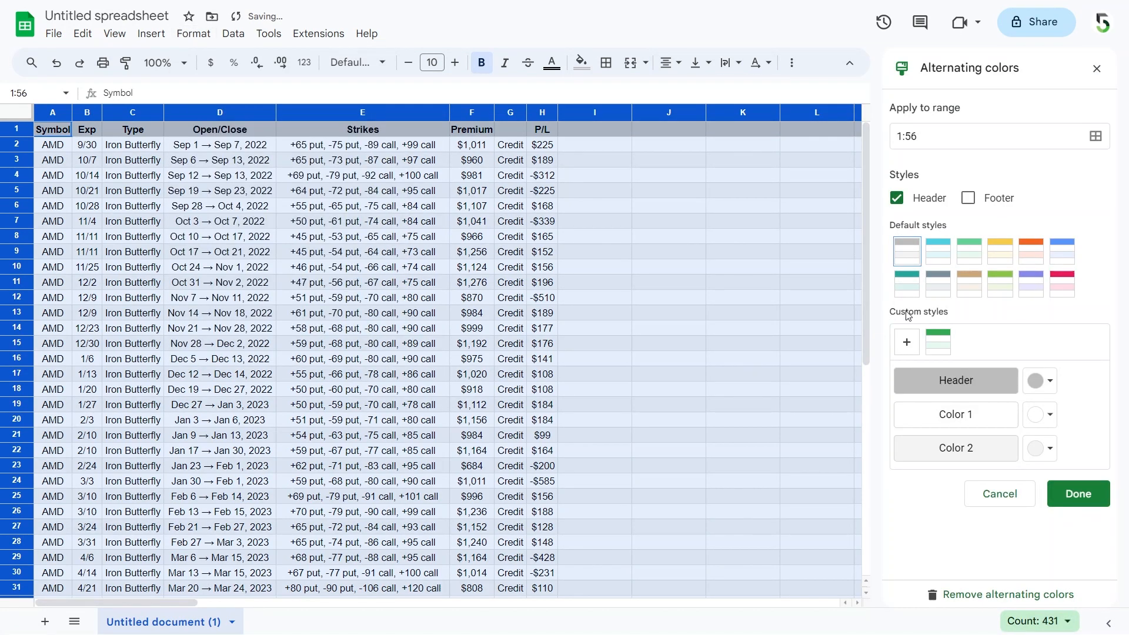
pyautogui.click(929, 347)
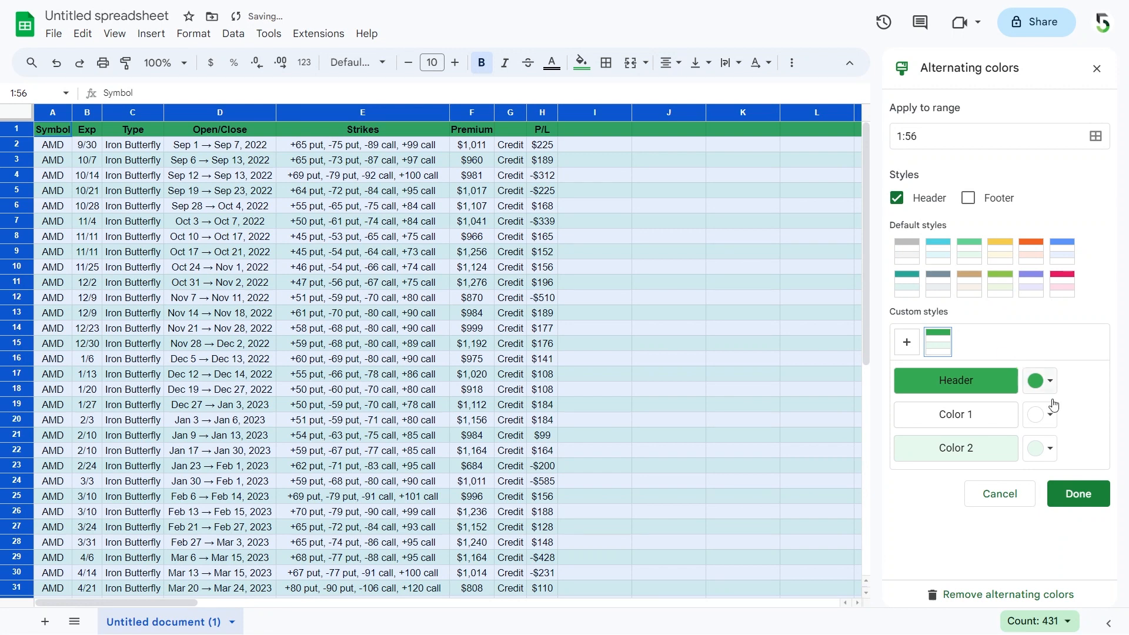
pyautogui.click(1084, 494)
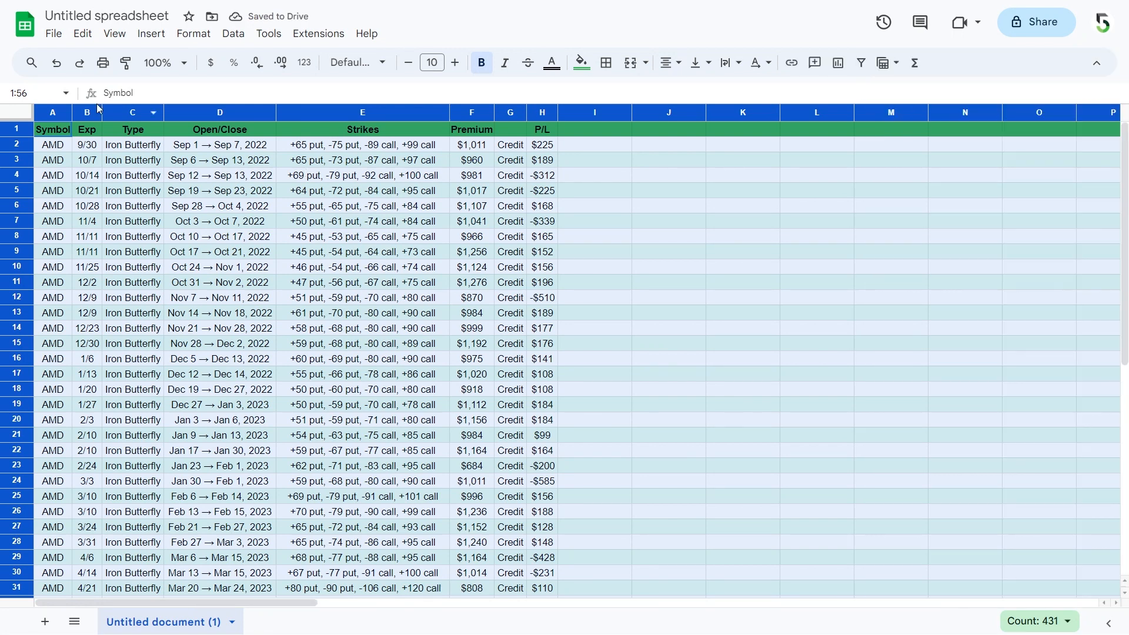
# - Change the header row's text color to white
pyautogui.click(18, 129)
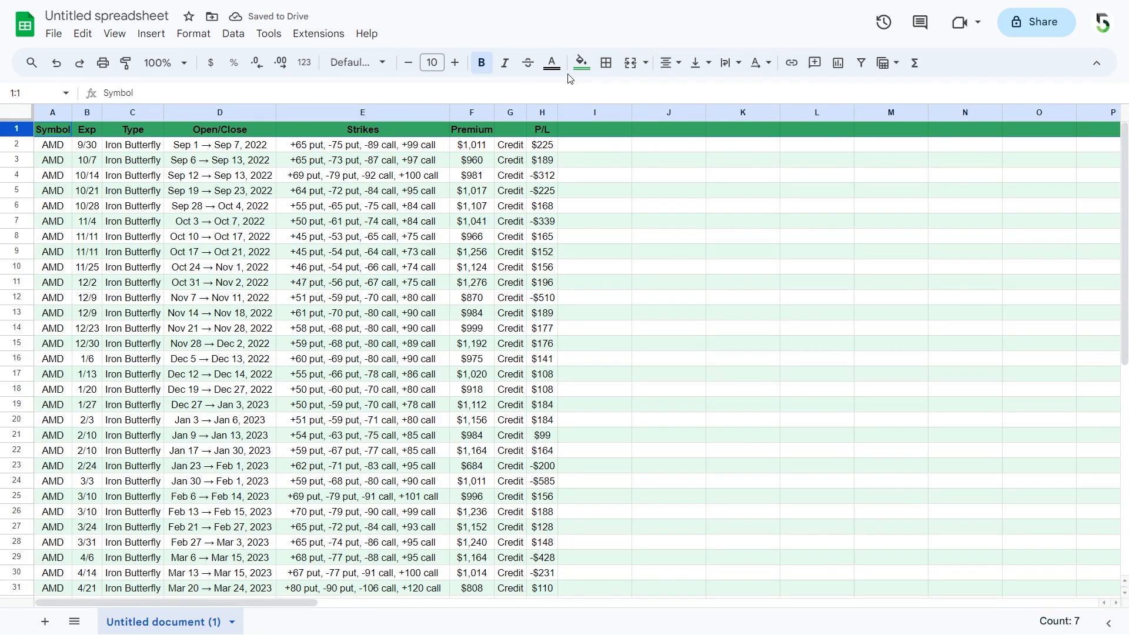
pyautogui.click(552, 63)
pyautogui.click(701, 115)
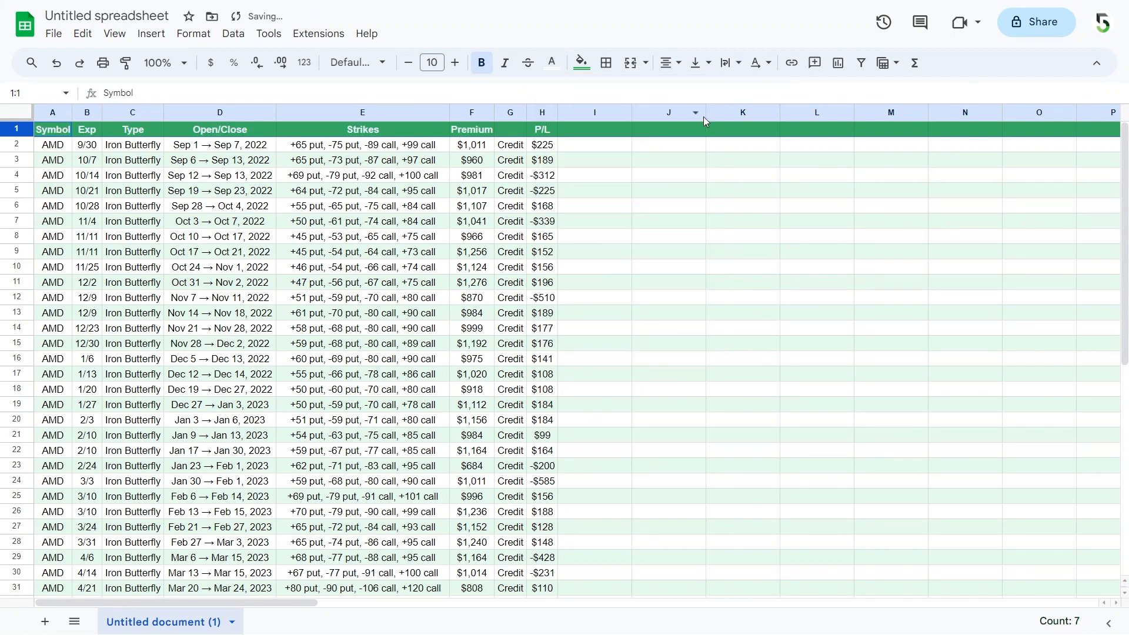
pyautogui.click(656, 205)
# - Delete all empty columns beyond P/L, from I through BD
pyautogui.click(595, 111)
pyautogui.moveTo(595, 106); pyautogui.dragTo(647, 197)
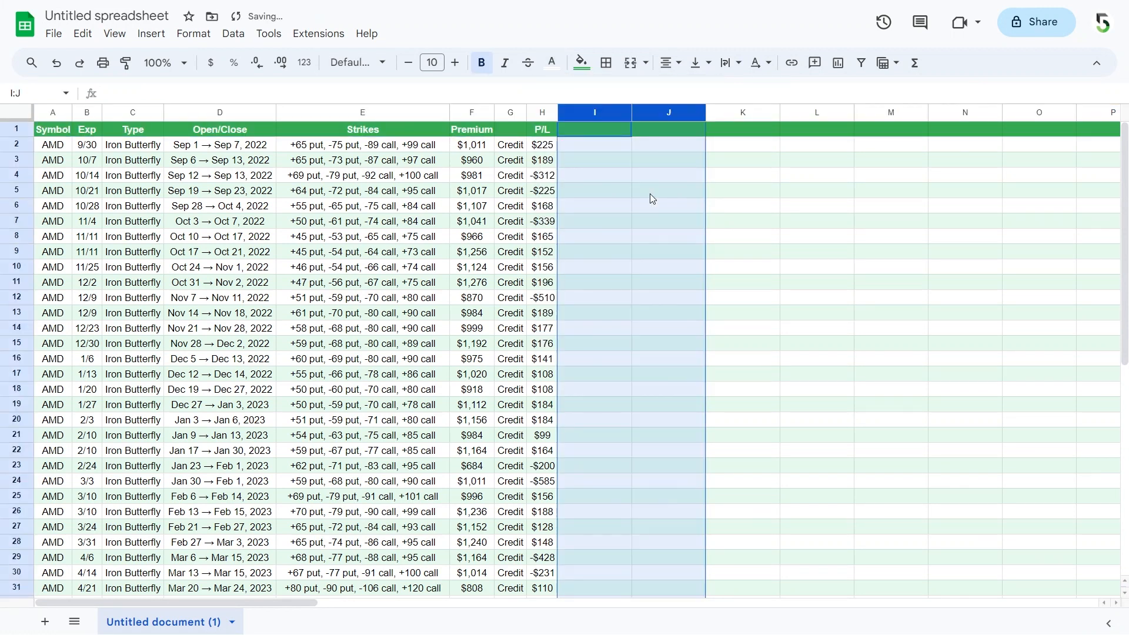
pyautogui.hscroll(15, 648, 196)
pyautogui.keyDown('shift'); pyautogui.click(1038, 112); pyautogui.keyUp('shift')
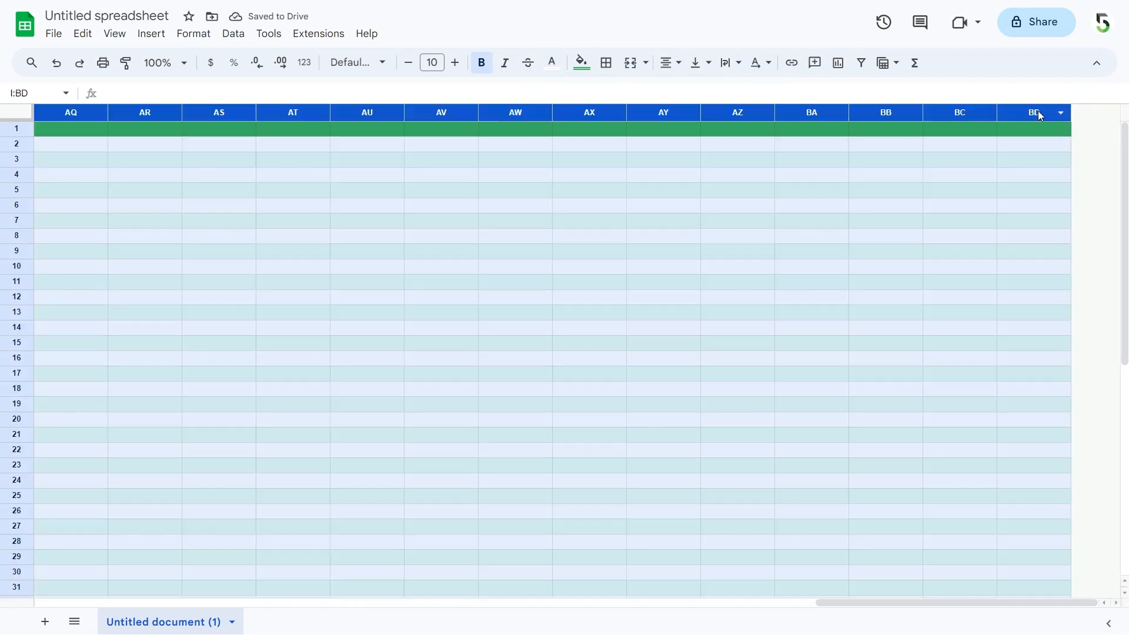
pyautogui.rightClick(1039, 112)
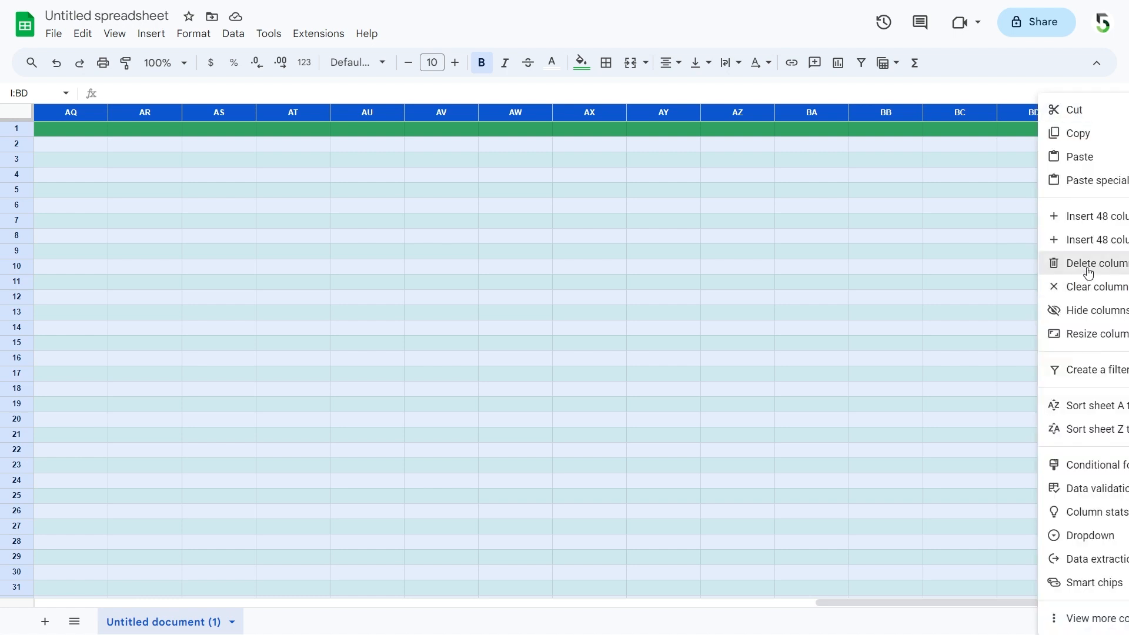
pyautogui.click(1087, 267)
pyautogui.click(661, 299)
pyautogui.click(511, 529)
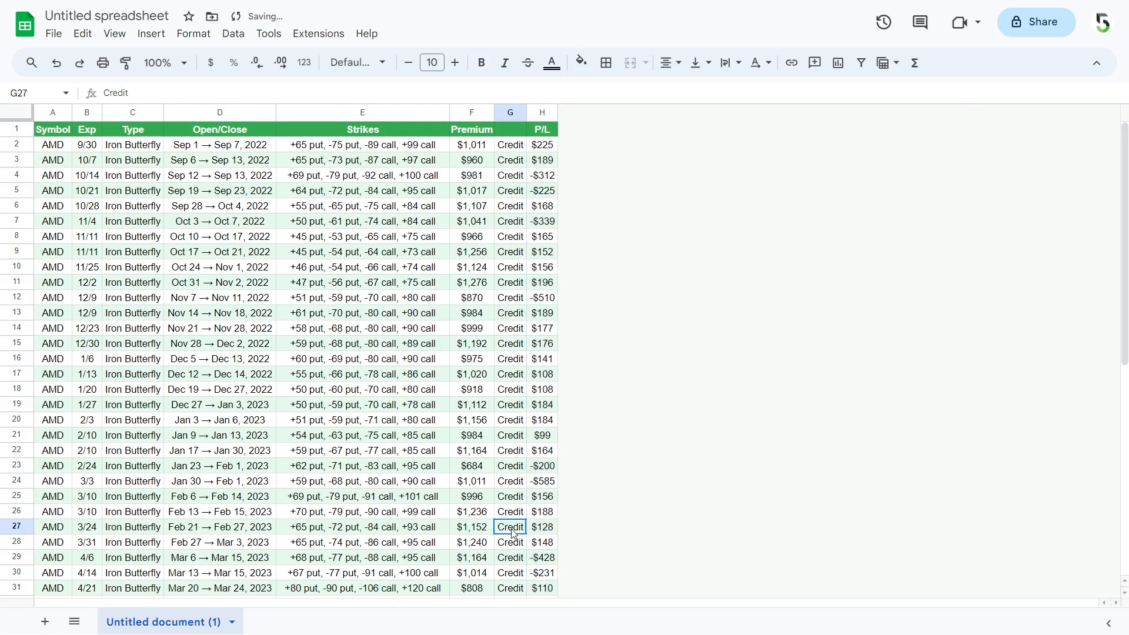